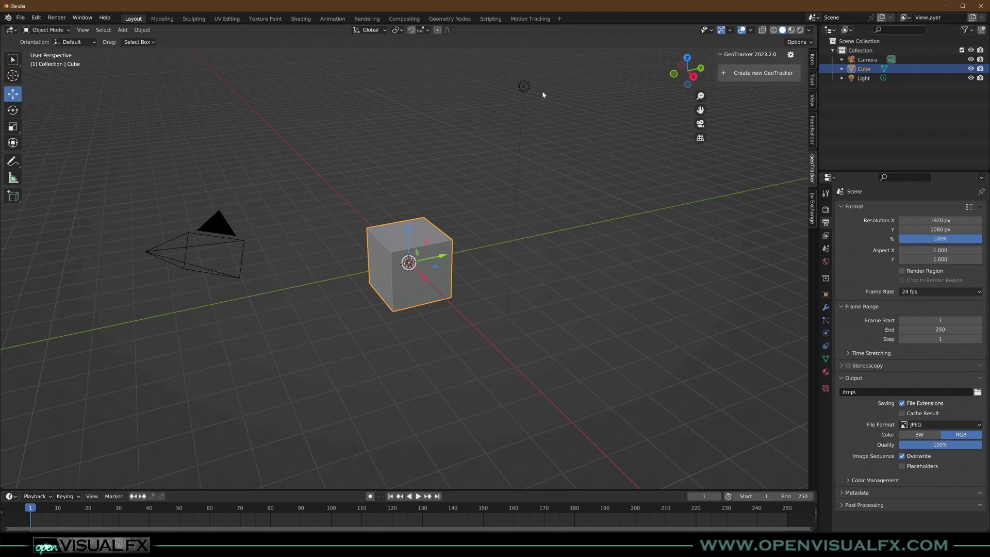
# Delete the light from the default scene.
pyautogui.click(524, 87)
pyautogui.press('x')
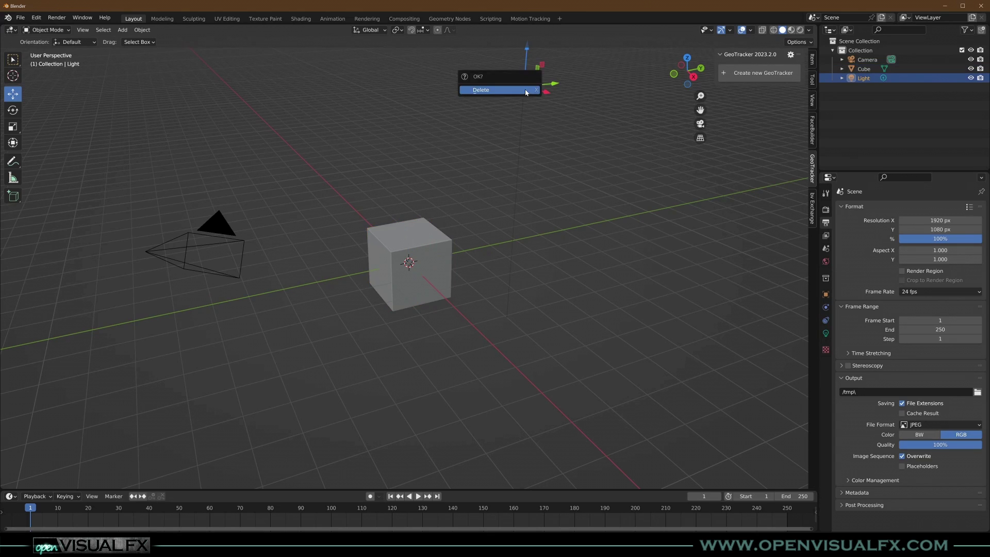
pyautogui.click(524, 88)
# Move the cube's geometry up 1 m along Z in Edit Mode, leaving its origin at the base.
pyautogui.click(423, 248)
pyautogui.moveTo(423, 281)
pyautogui.mouseDown(button='middle')
pyautogui.moveTo(404, 312)
pyautogui.moveTo(400, 271)
pyautogui.moveTo(394, 303)
pyautogui.moveTo(383, 300)
pyautogui.moveTo(411, 292)
pyautogui.mouseUp(button='middle')
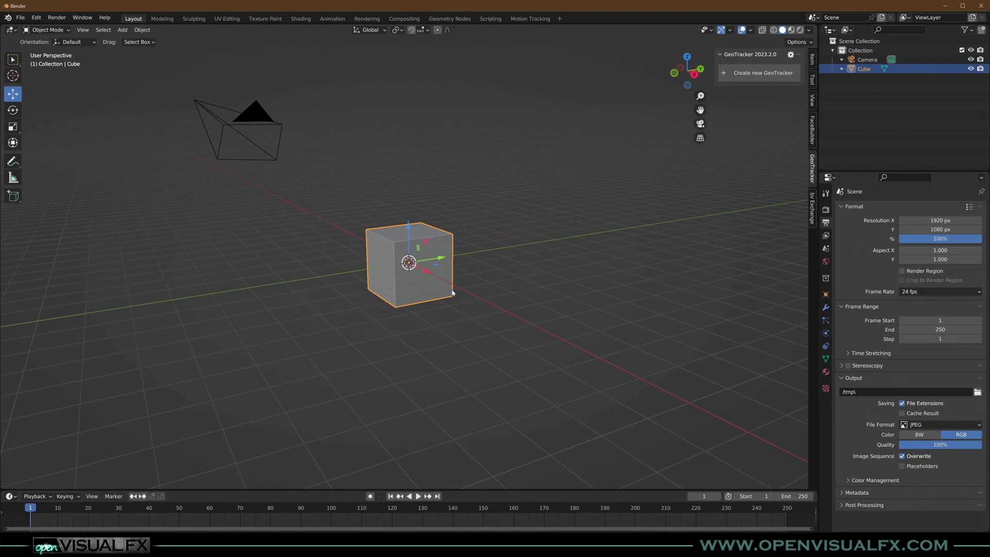
pyautogui.press('Tab')
pyautogui.press('g')
pyautogui.press('z')
pyautogui.press('1')
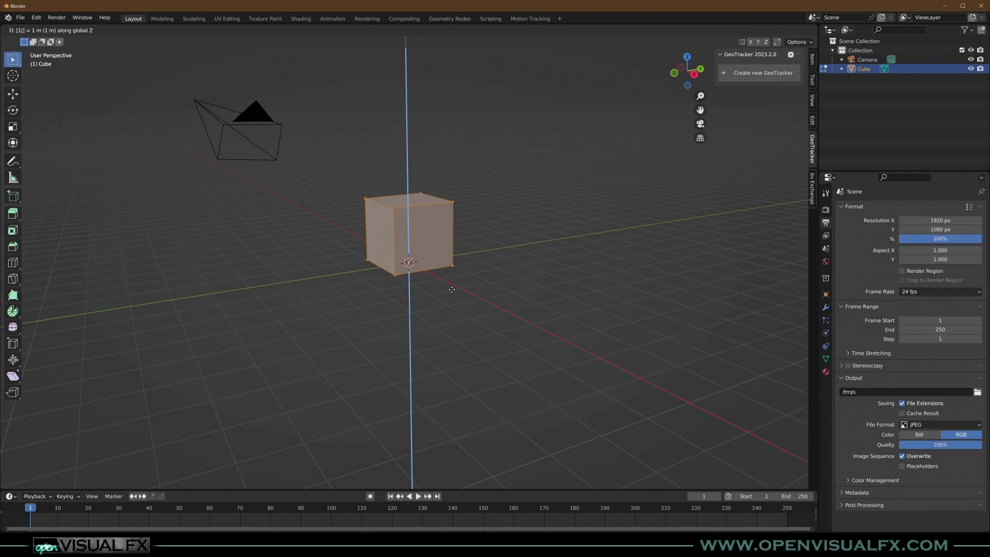
pyautogui.press('Return')
pyautogui.press('Tab')
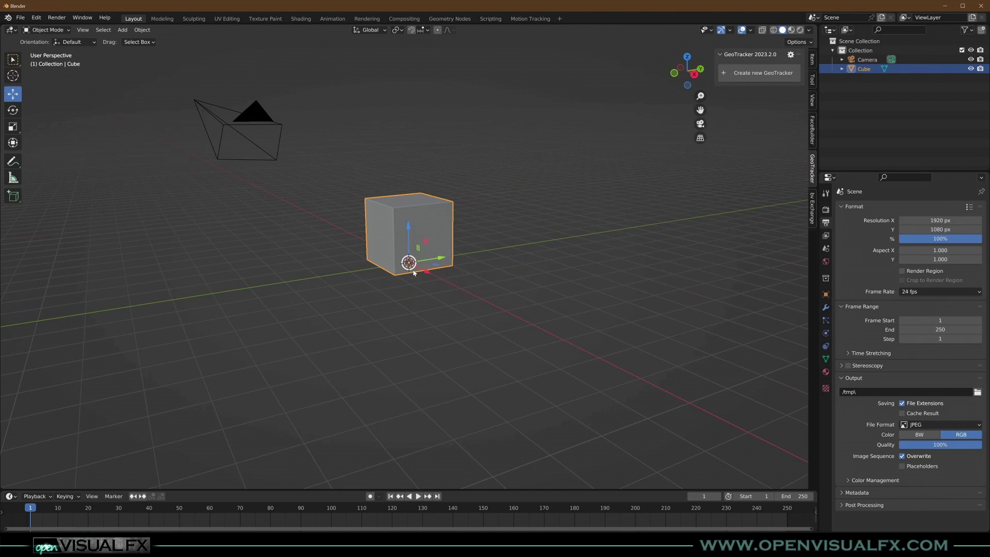
# Scale the cube to about 0.125 along X and stretch it along Y into a long, thin wall.
pyautogui.moveTo(410, 264); pyautogui.dragTo(395, 306, button='middle')
pyautogui.scroll(4, 395, 306)
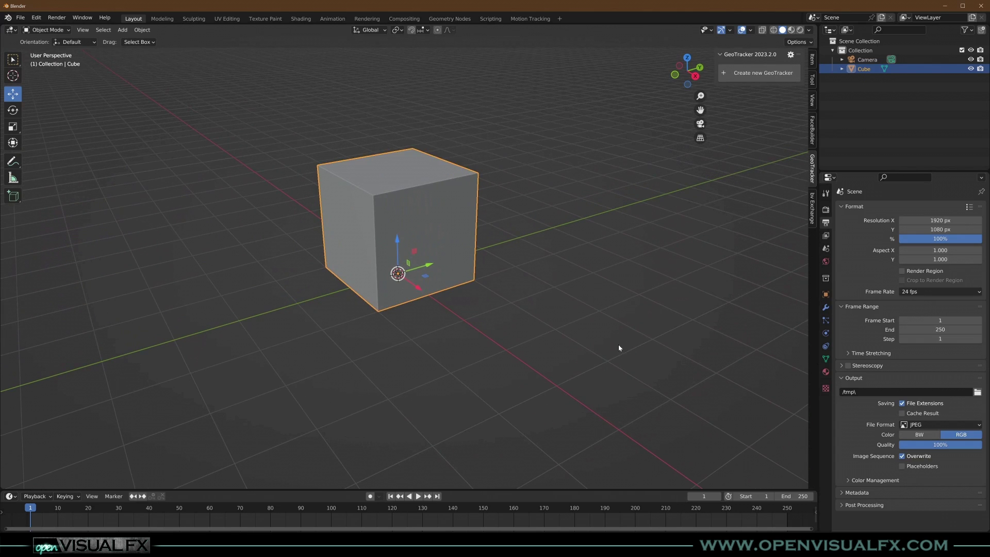
pyautogui.press('s')
pyautogui.press('x')
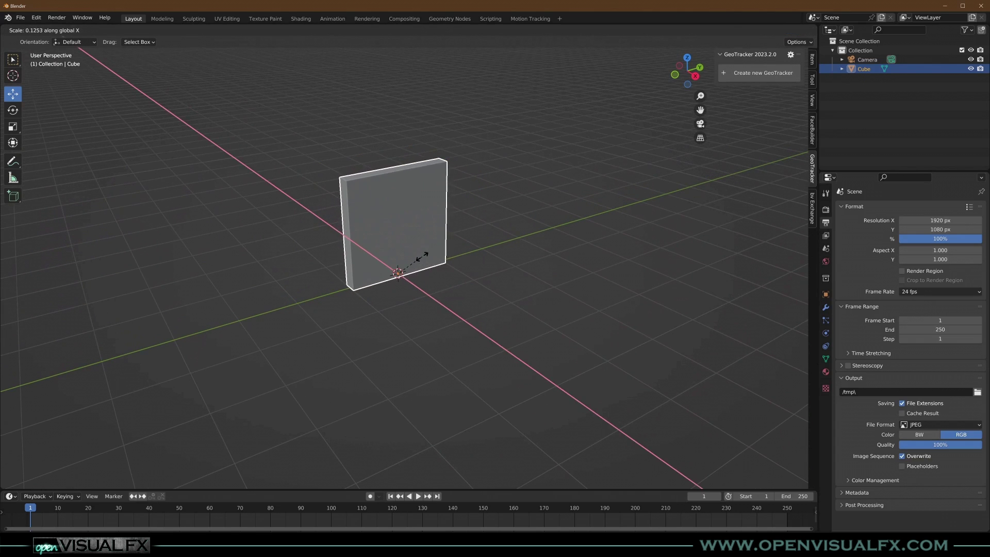
pyautogui.click(421, 264)
pyautogui.scroll(-4, 414, 282)
pyautogui.press('s')
pyautogui.press('y')
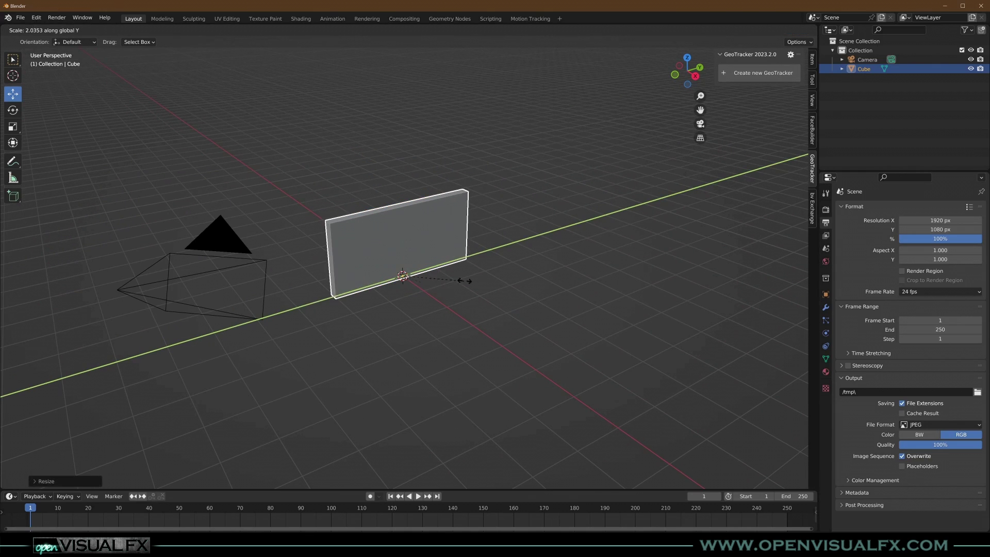
pyautogui.click(499, 268)
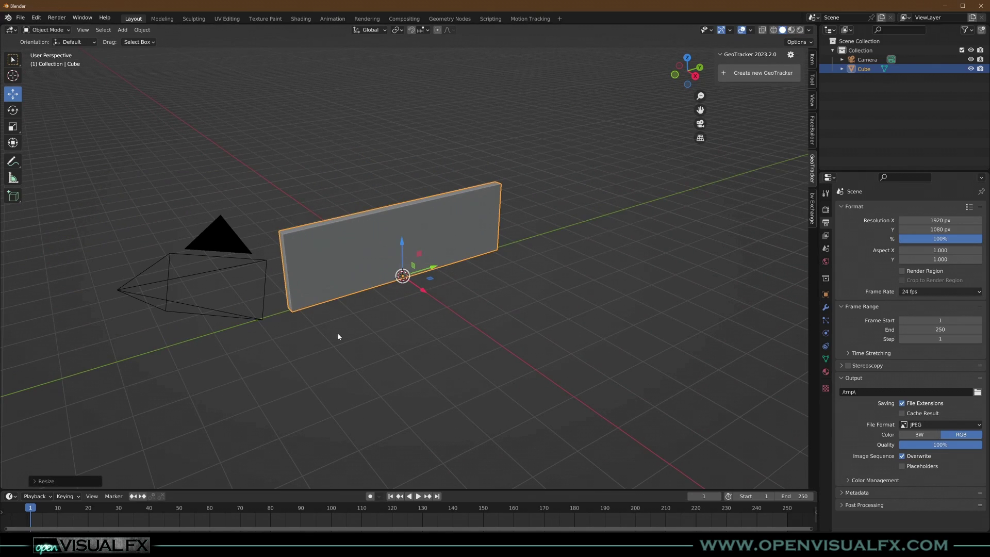
# Apply the wall's object transform and display the viewport in wireframe.
pyautogui.hotkey('ctrl', 'a')
pyautogui.click(376, 297)
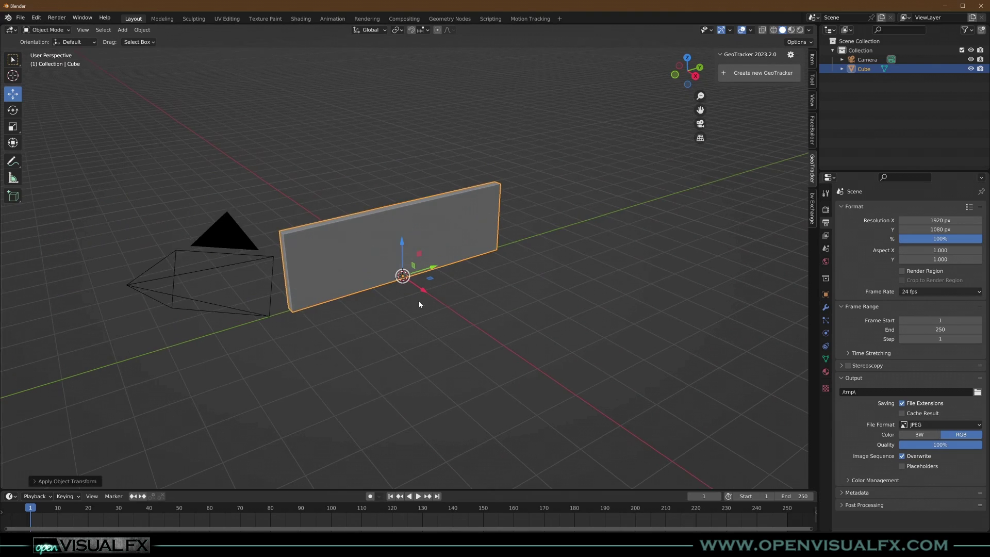
pyautogui.scroll(3, 418, 301)
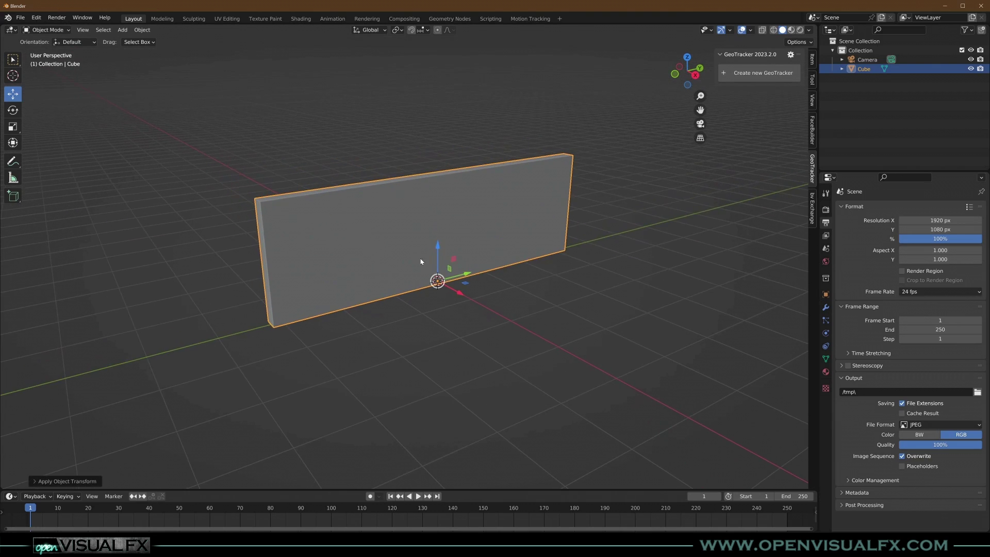
pyautogui.scroll(1, 420, 261)
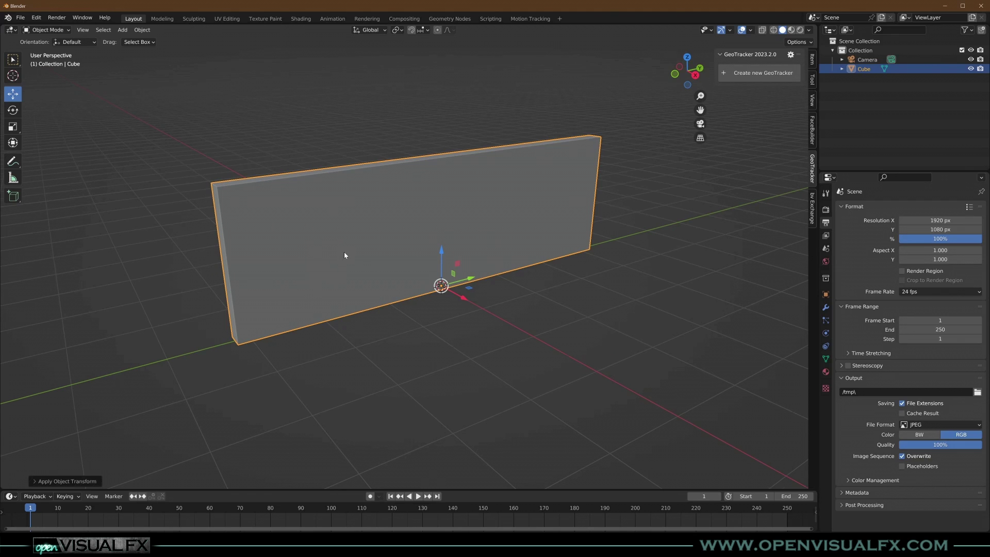
pyautogui.moveTo(344, 255); pyautogui.dragTo(537, 146, button='middle')
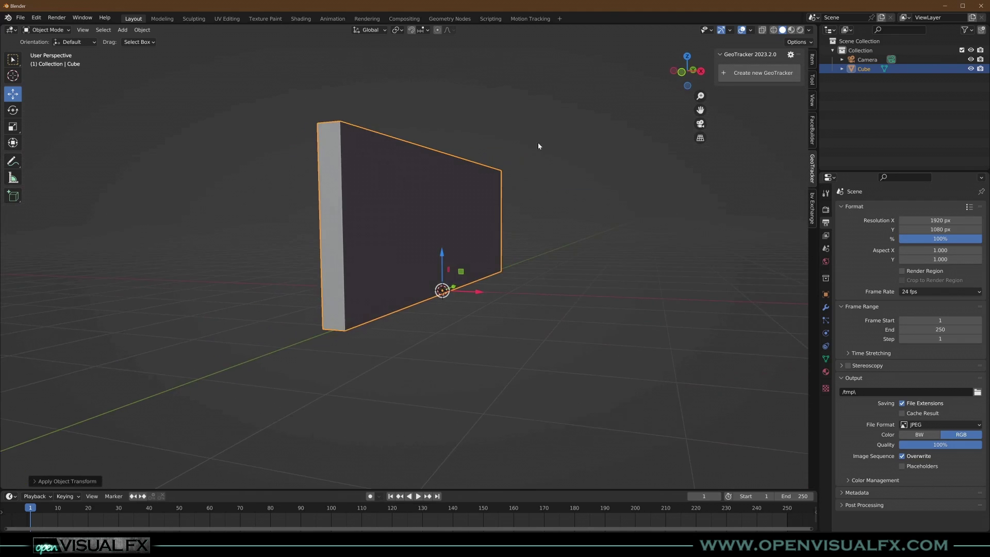
pyautogui.click(772, 30)
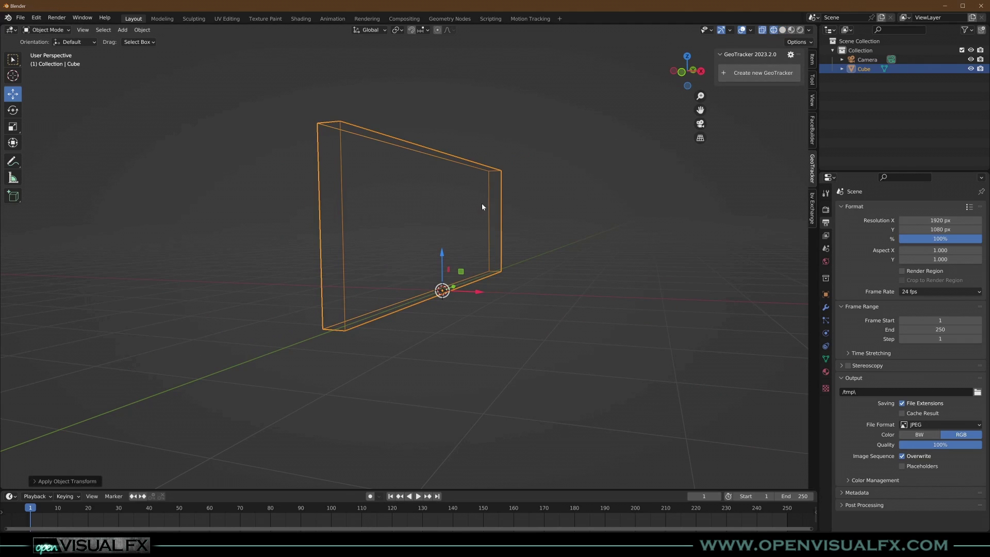
pyautogui.moveTo(481, 203); pyautogui.dragTo(442, 219, button='middle')
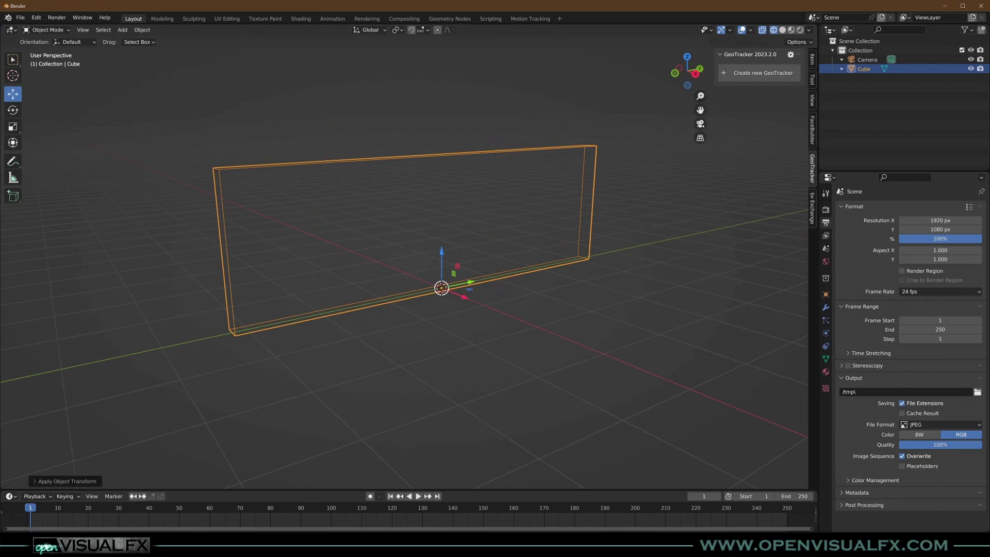
# Switch to djv and scrub the Pexels_Old_Bldgs_01 footage back to frame 1 to examine the walls, then return to Blender.
pyautogui.hotkey('alt', 'Tab')
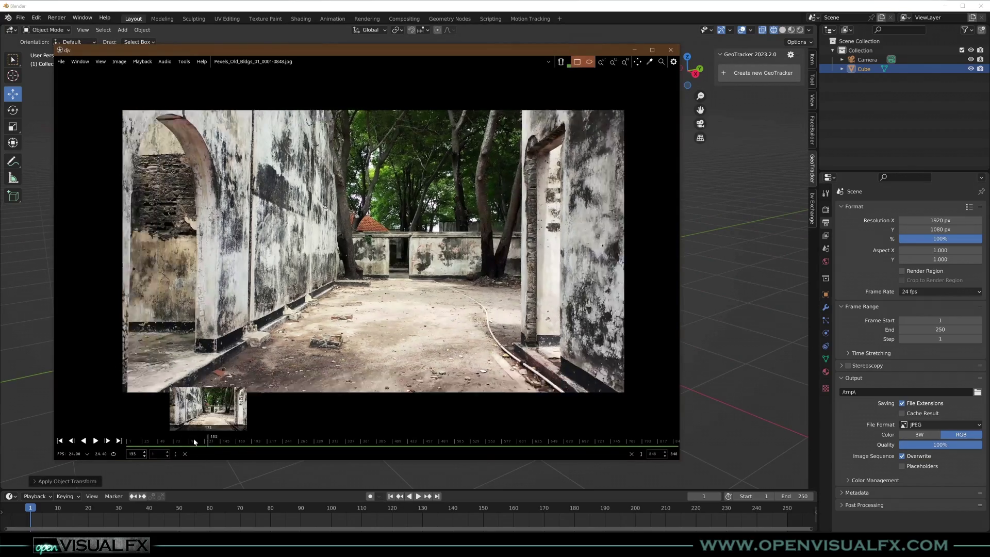
pyautogui.moveTo(194, 441)
pyautogui.mouseDown()
pyautogui.moveTo(123, 441)
pyautogui.moveTo(649, 441)
pyautogui.moveTo(130, 441)
pyautogui.moveTo(400, 441)
pyautogui.moveTo(423, 432)
pyautogui.moveTo(121, 442)
pyautogui.moveTo(209, 446)
pyautogui.moveTo(185, 454)
pyautogui.moveTo(274, 453)
pyautogui.moveTo(128, 446)
pyautogui.moveTo(240, 455)
pyautogui.moveTo(132, 450)
pyautogui.moveTo(192, 450)
pyautogui.mouseUp()
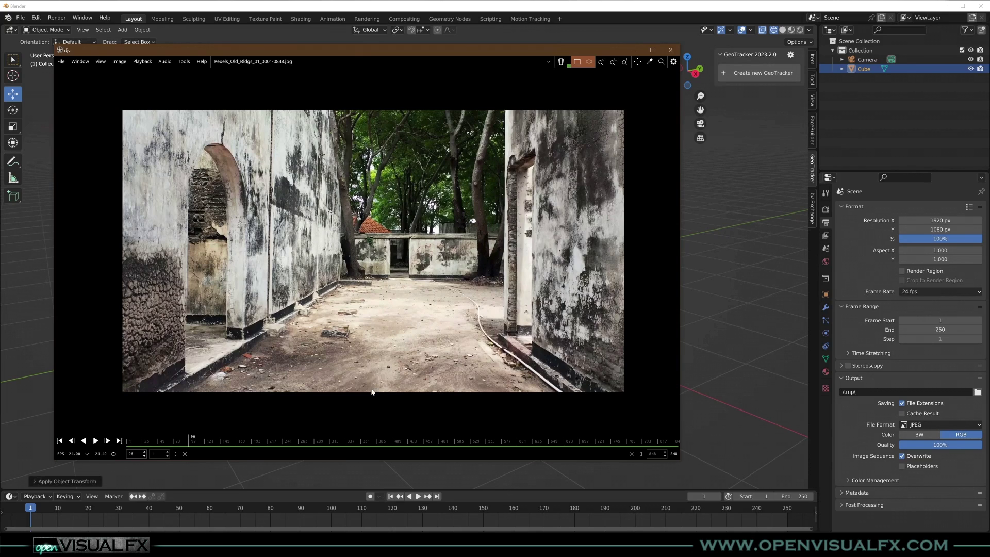
pyautogui.moveTo(193, 450); pyautogui.dragTo(124, 436)
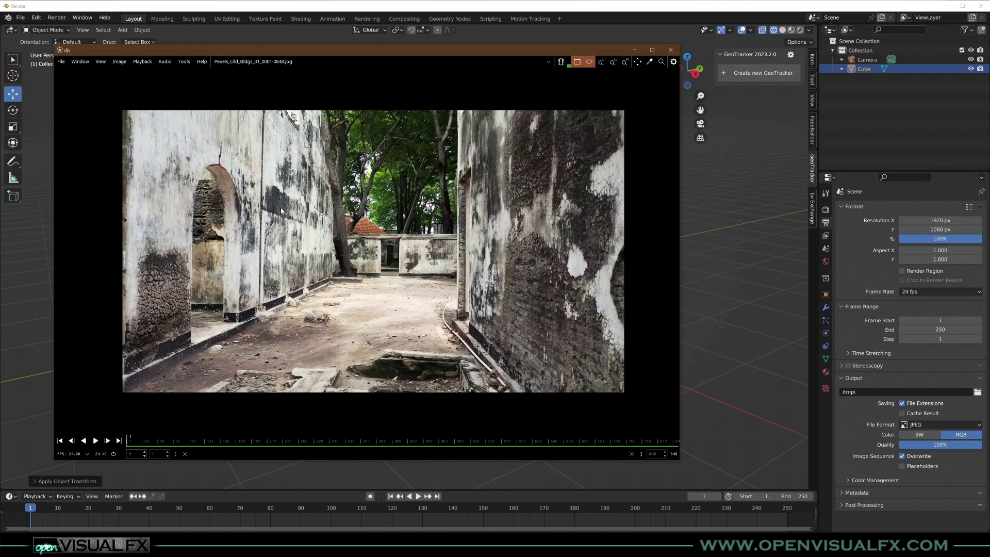
pyautogui.click(371, 2)
# Add 10 evenly spaced vertical loop cuts along the wall's length in Edit Mode.
pyautogui.moveTo(270, 252); pyautogui.dragTo(337, 265, button='middle')
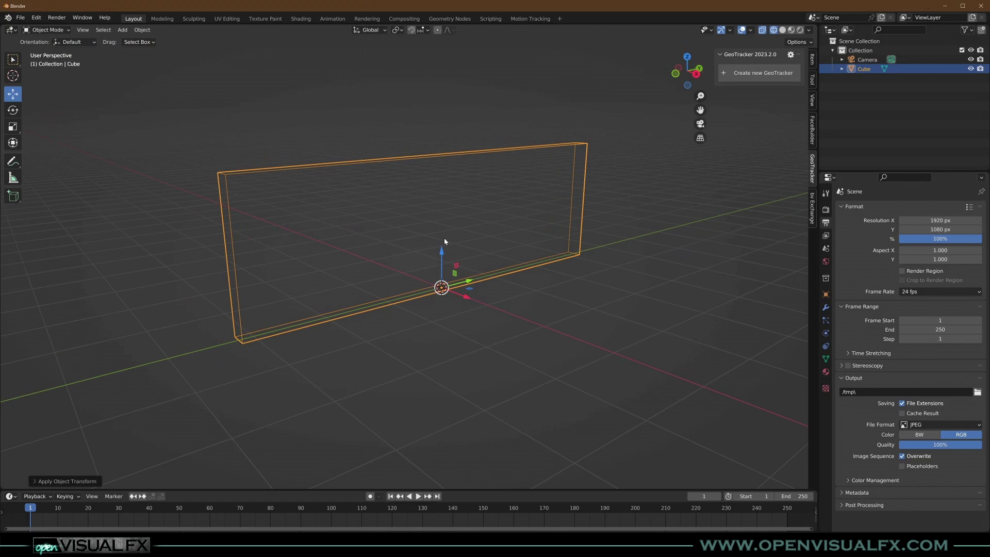
pyautogui.press('Tab')
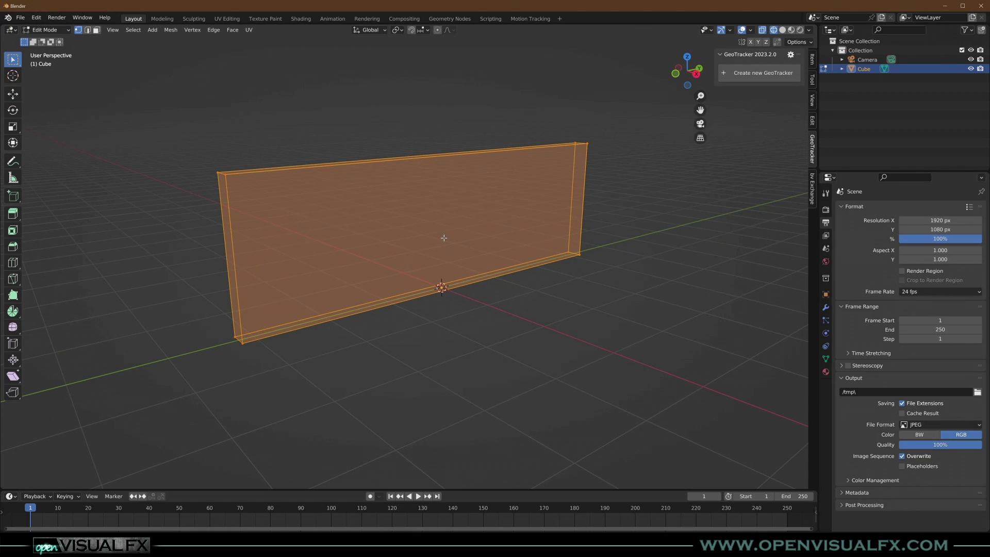
pyautogui.hotkey('ctrl', 'r')
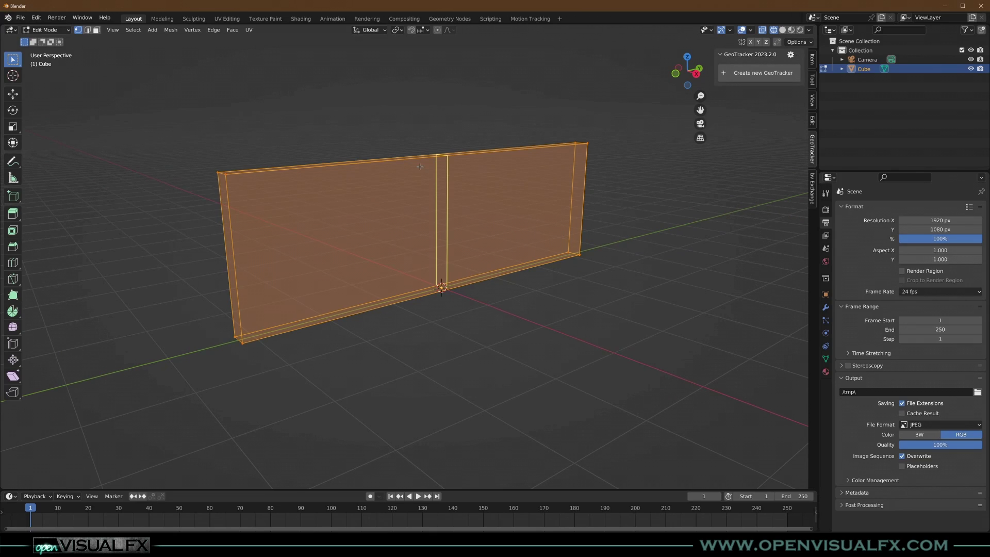
pyautogui.scroll(10, 428, 168)
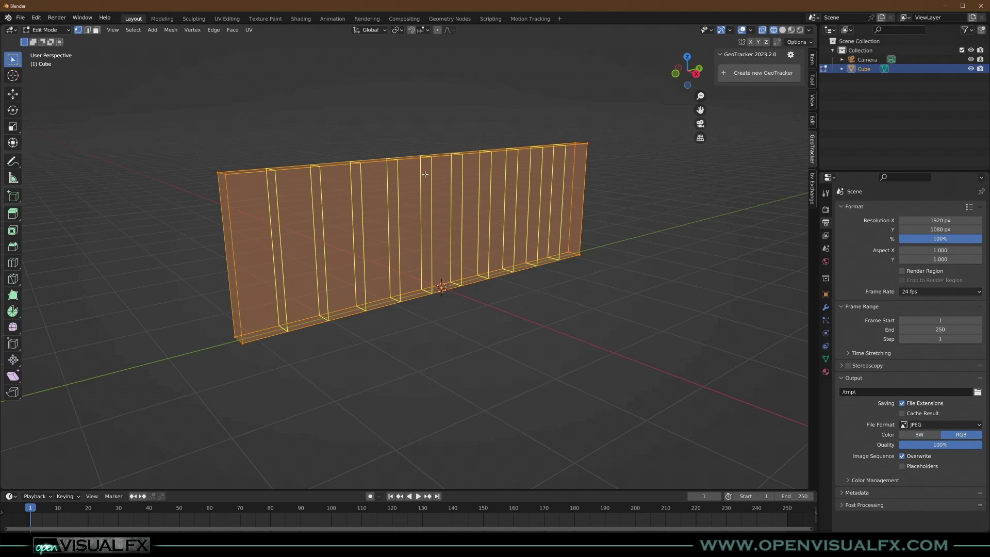
pyautogui.click(425, 175)
pyautogui.rightClick(425, 174)
# Add 4 evenly spaced horizontal loop cuts across the wall's height and return to Object Mode.
pyautogui.hotkey('ctrl', 'r')
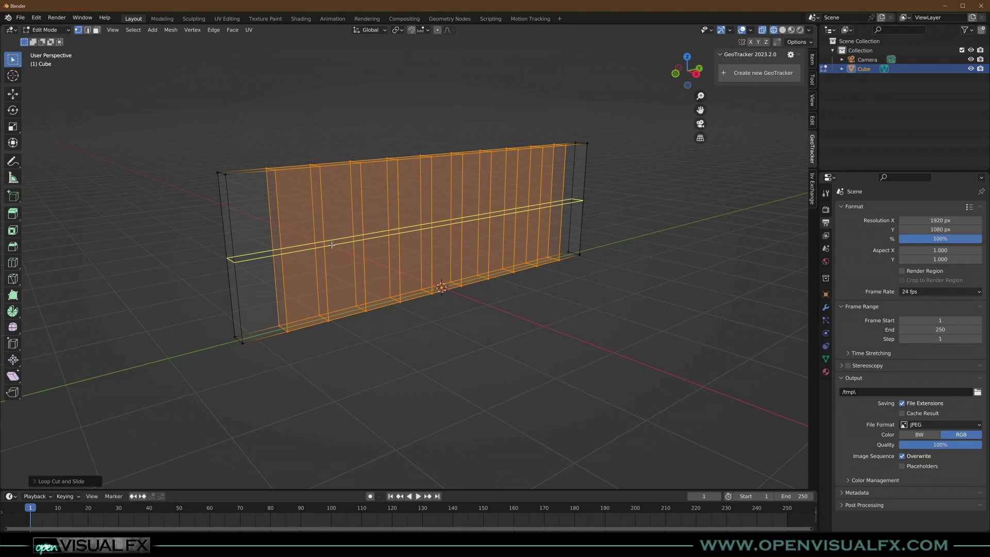
pyautogui.scroll(3, 322, 237)
pyautogui.click(321, 237)
pyautogui.rightClick(321, 236)
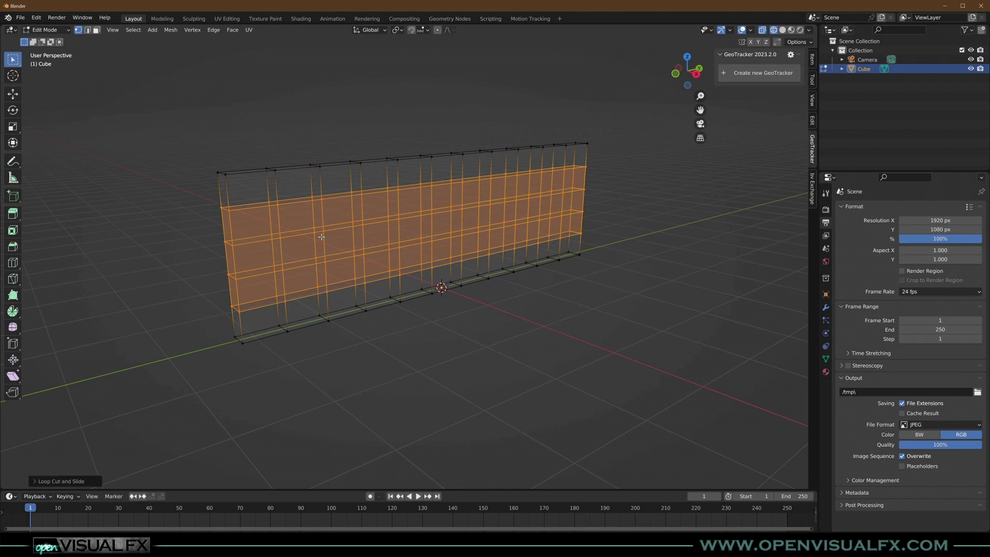
pyautogui.press('Tab')
pyautogui.scroll(-2, 316, 261)
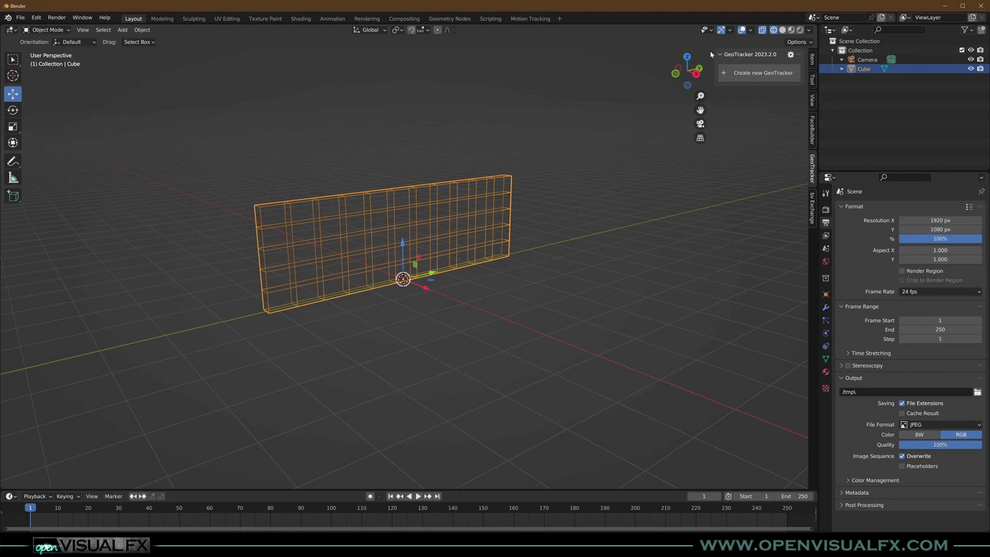
# Return the viewport to solid shading and apply the subdivided wall's object transform.
pyautogui.click(791, 30)
pyautogui.click(782, 30)
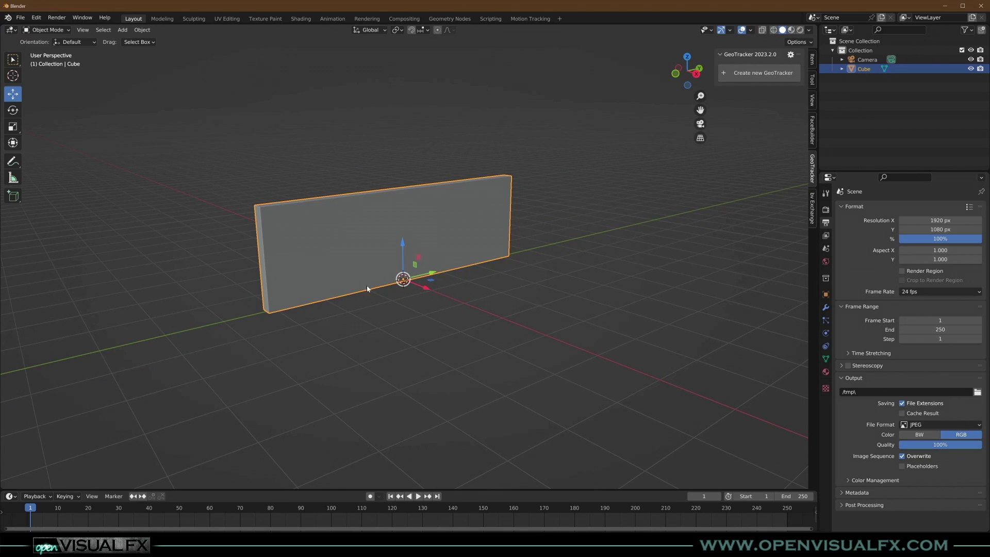
pyautogui.moveTo(366, 286)
pyautogui.mouseDown(button='middle')
pyautogui.moveTo(370, 269)
pyautogui.moveTo(463, 232)
pyautogui.mouseUp(button='middle')
pyautogui.scroll(-3, 370, 269)
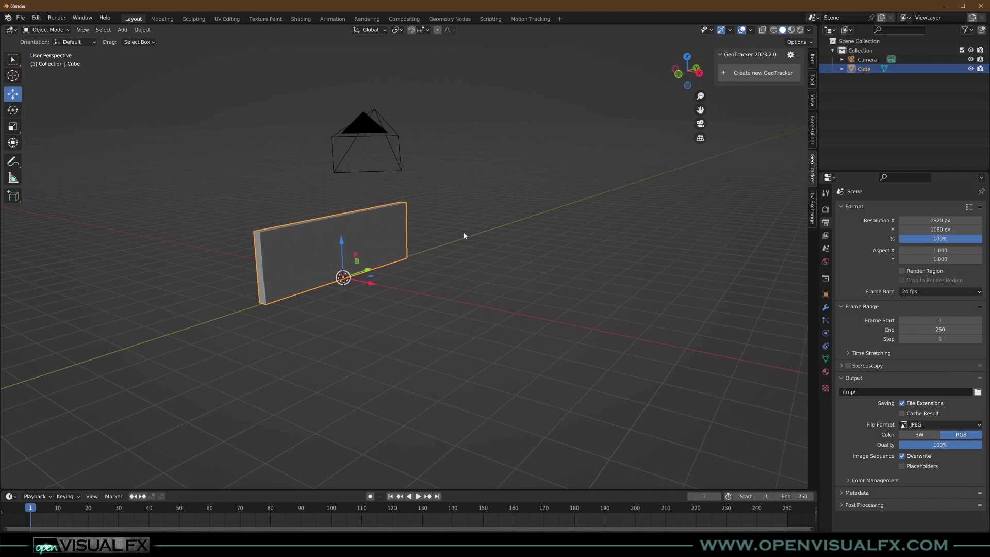
pyautogui.hotkey('ctrl', 'a')
pyautogui.click(383, 253)
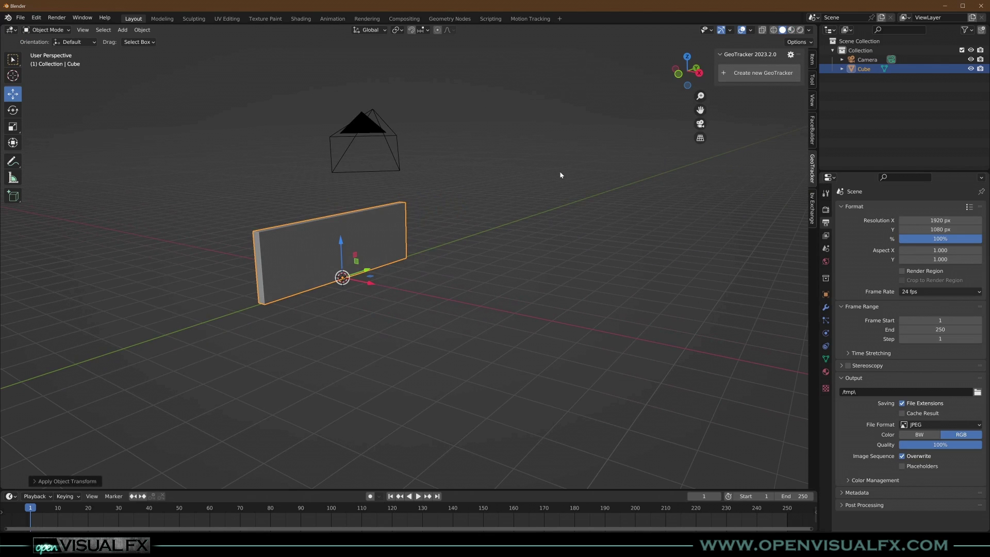
pyautogui.moveTo(436, 186); pyautogui.dragTo(419, 197, button='middle')
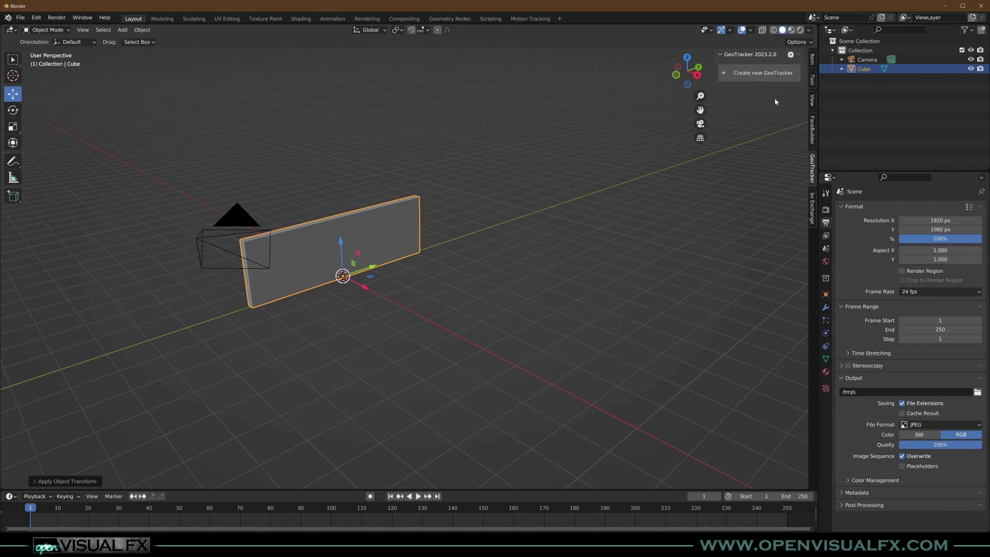
# Create a new GeoTracker for the wall and load the full Pexels_Old_Bldgs_01 JPG sequence as its clip.
pyautogui.click(769, 73)
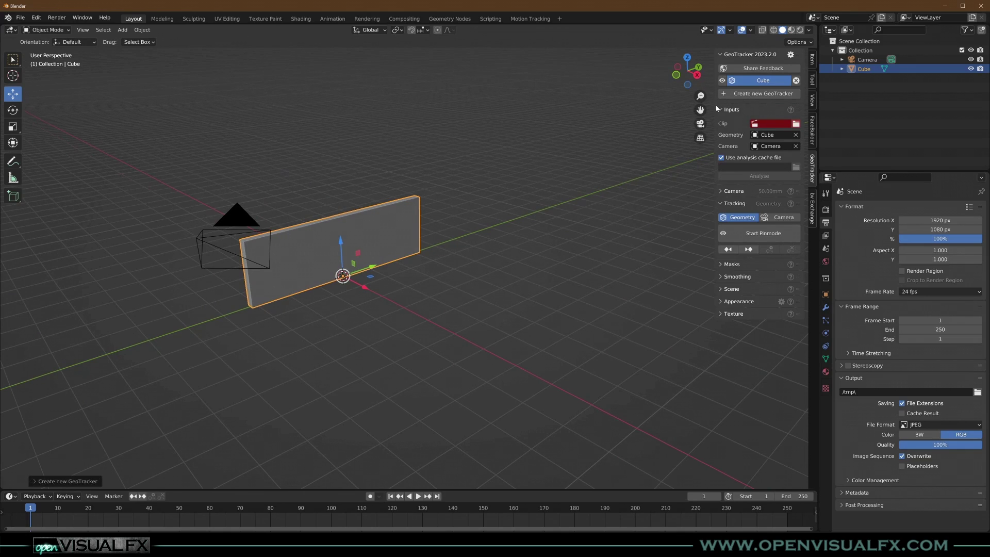
pyautogui.moveTo(716, 108); pyautogui.dragTo(686, 109)
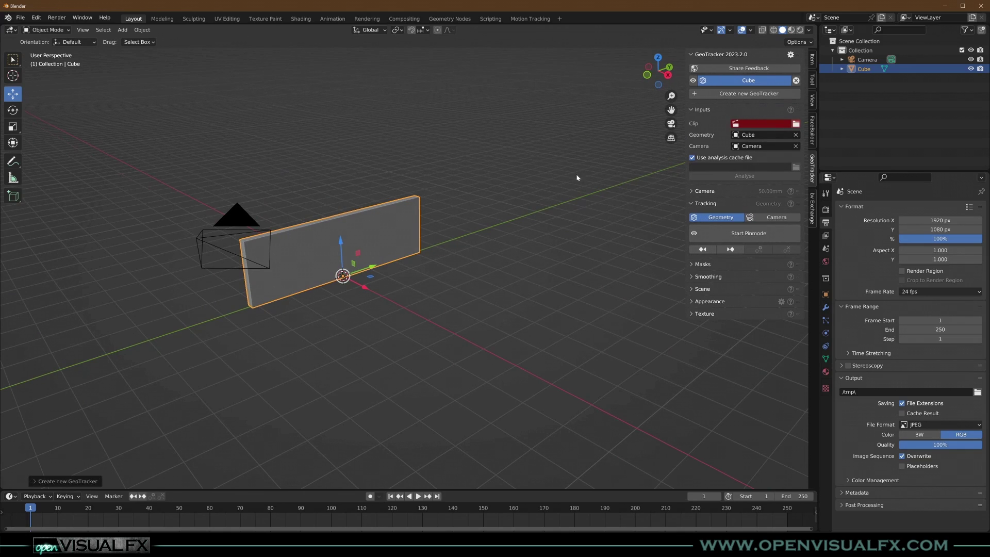
pyautogui.click(795, 124)
pyautogui.scroll(-4, 304, 330)
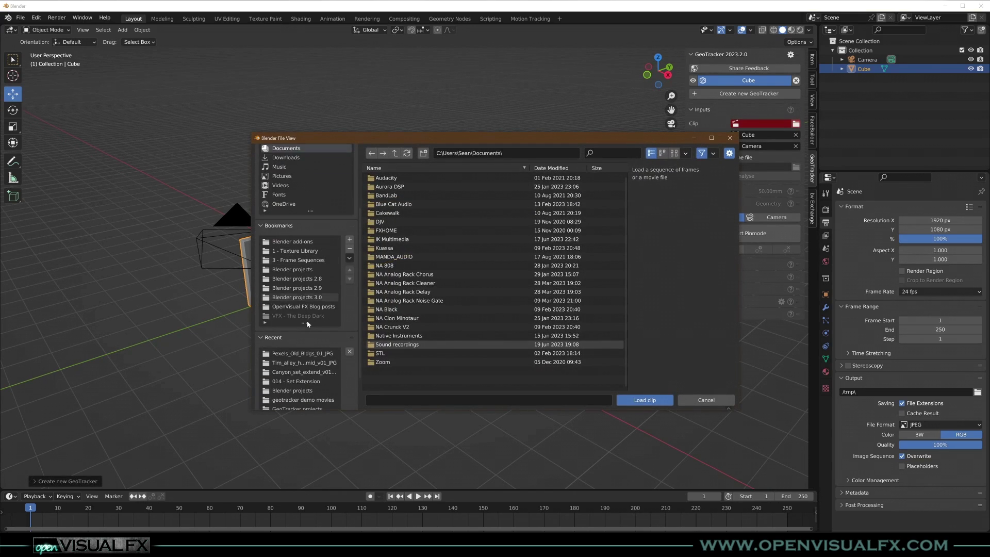
pyautogui.click(310, 354)
pyautogui.click(441, 179)
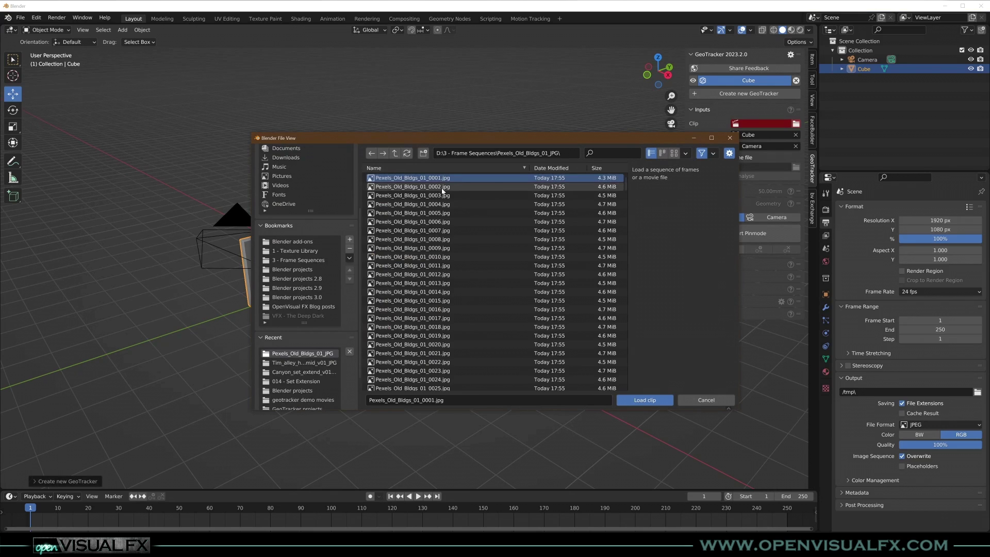
pyautogui.press('a')
pyautogui.click(657, 400)
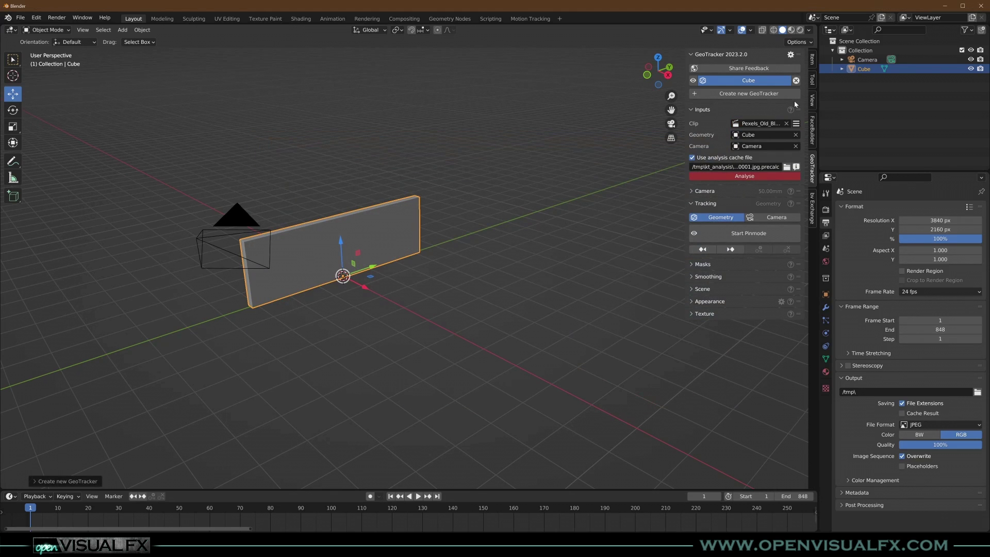
# Run the GeoTracker clip analysis on frames 1 to 200.
pyautogui.click(741, 176)
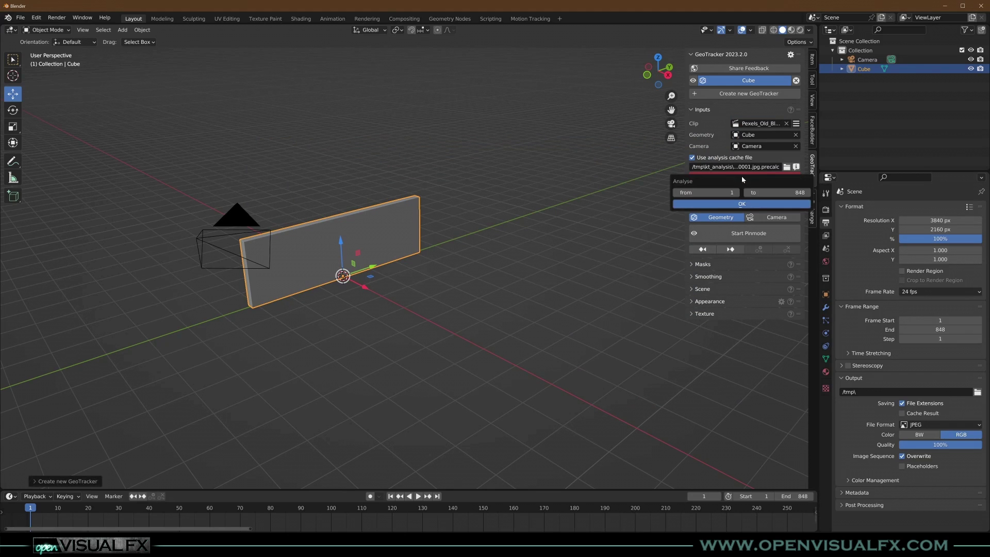
pyautogui.click(792, 192)
pyautogui.write('200')
pyautogui.click(743, 203)
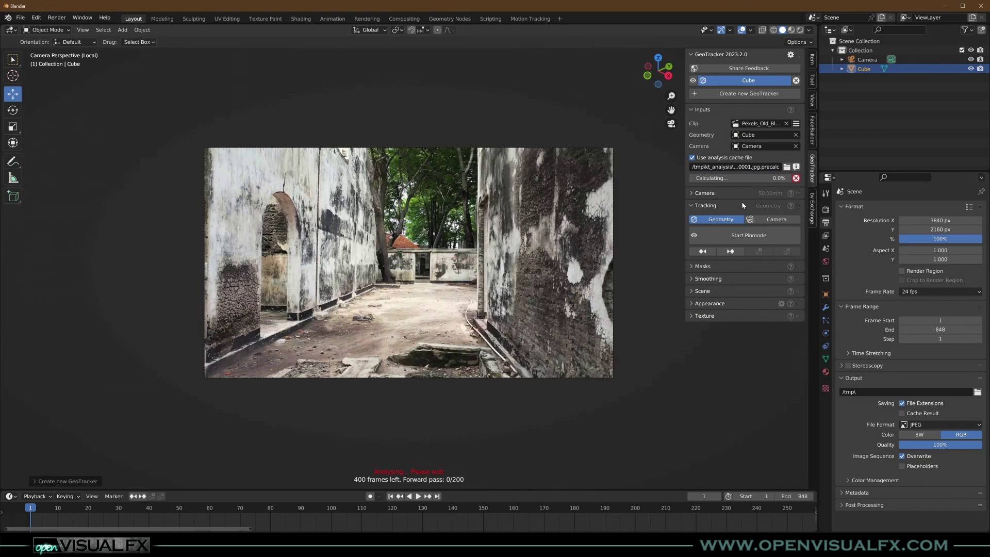
# Set the scene's end frame to 200 on the timeline.
pyautogui.scroll(-2, 403, 508)
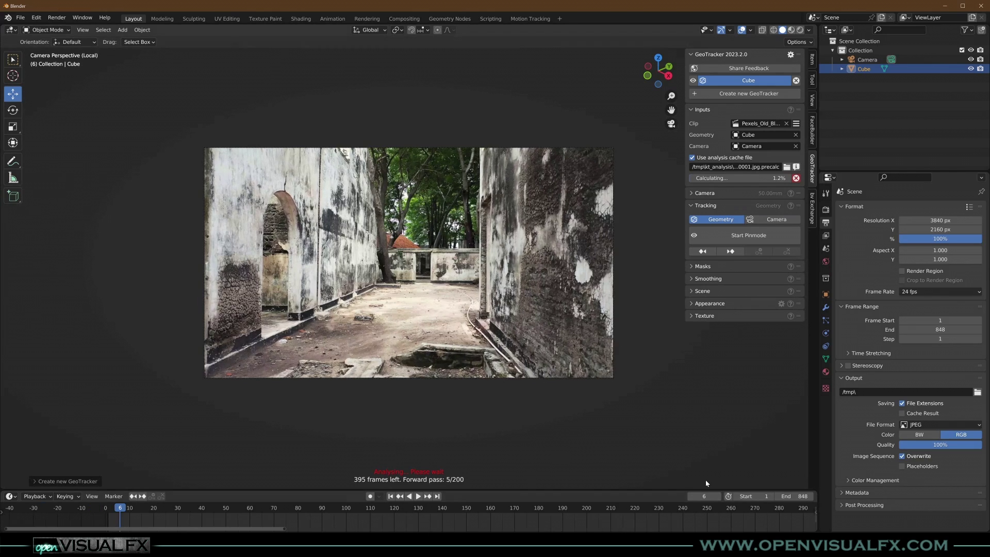
pyautogui.click(794, 496)
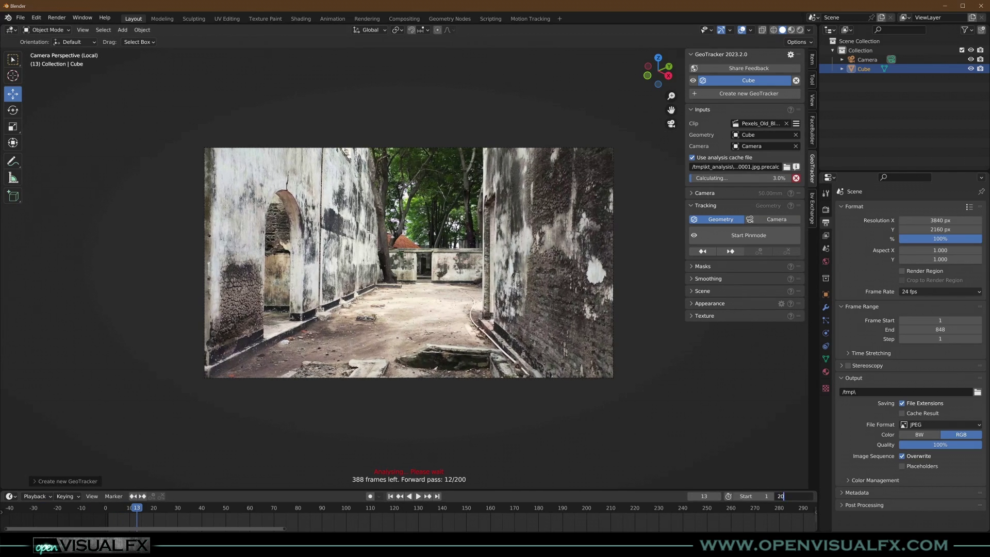
pyautogui.write('0')
pyautogui.press('Return')
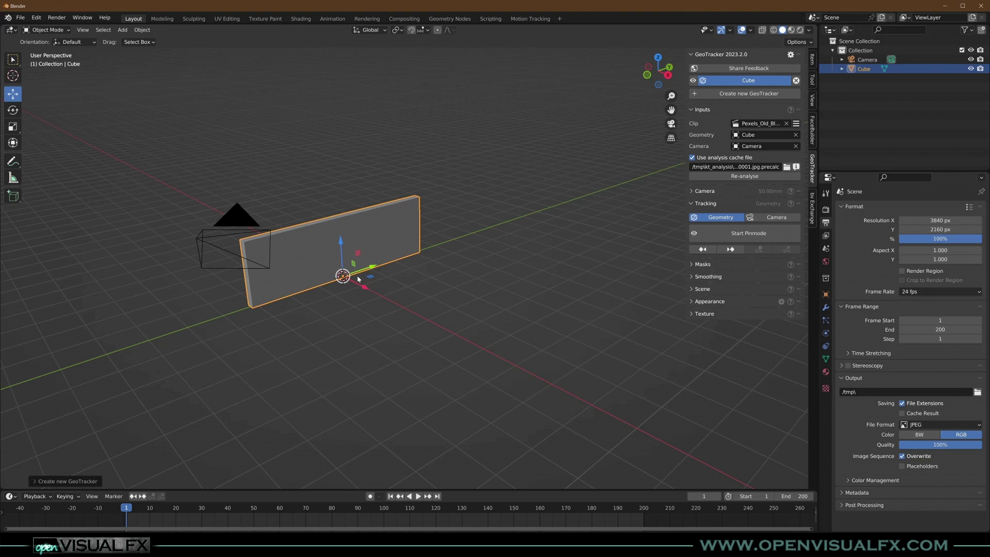
# Look through the scene camera, switch GeoTracker's tracking target to Camera, and enable focal length estimation.
pyautogui.press('KP_0')
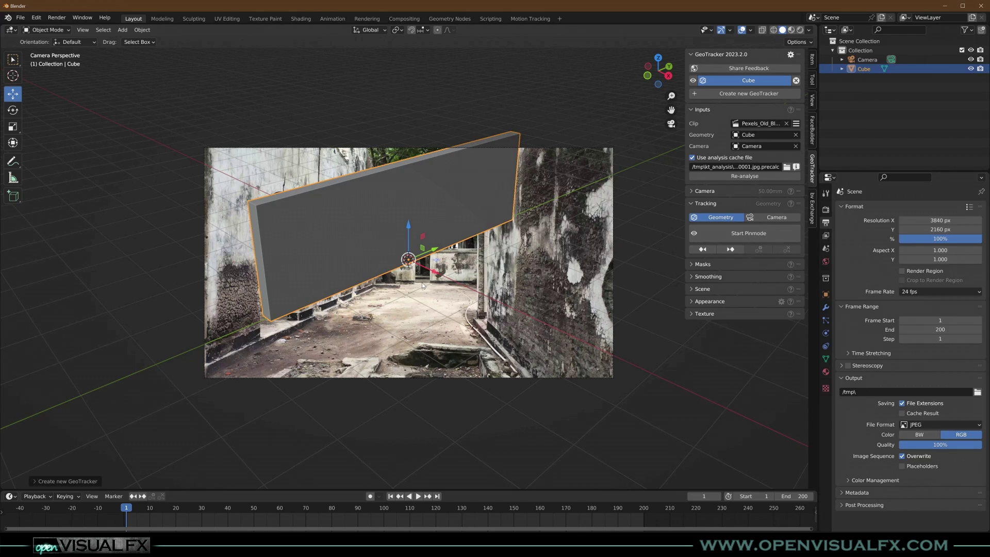
pyautogui.scroll(1, 420, 285)
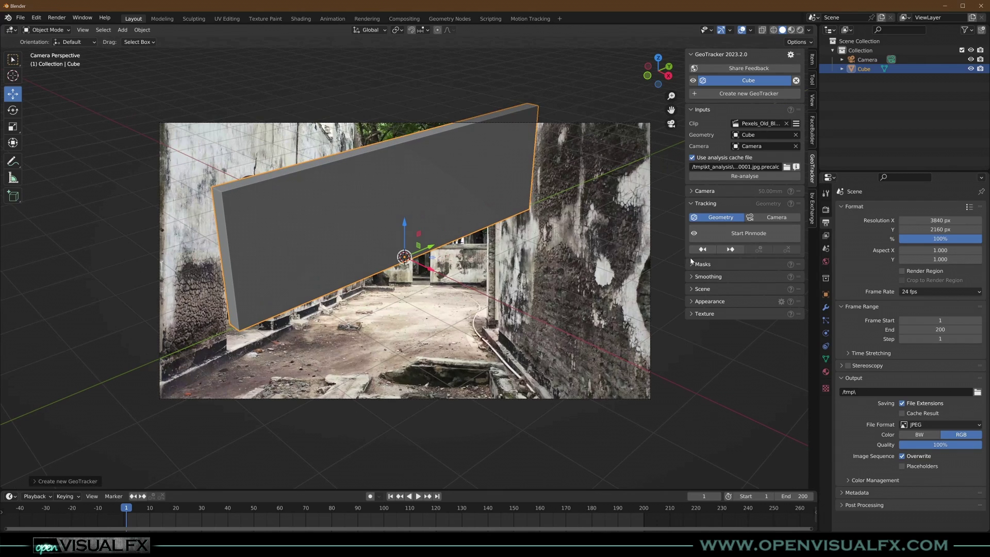
pyautogui.click(775, 217)
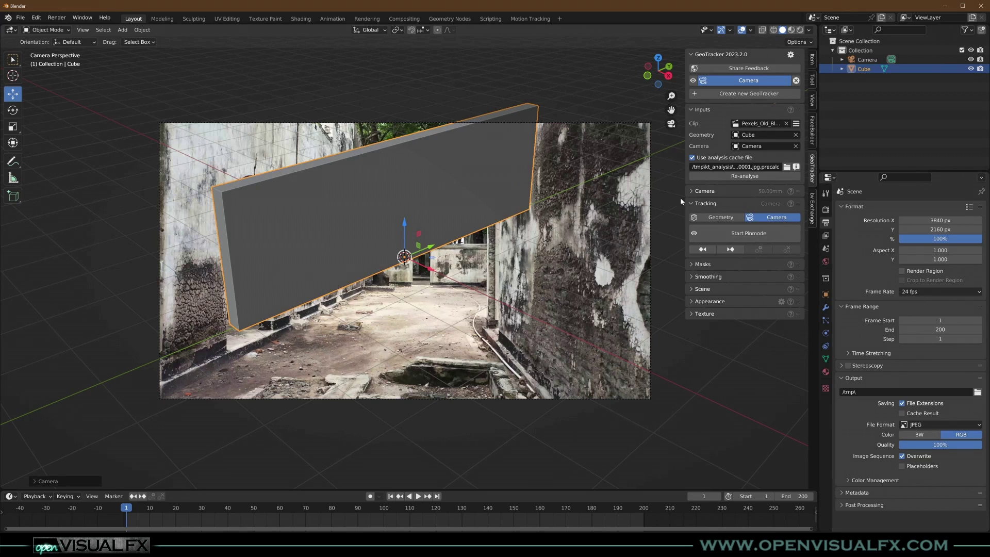
pyautogui.click(705, 190)
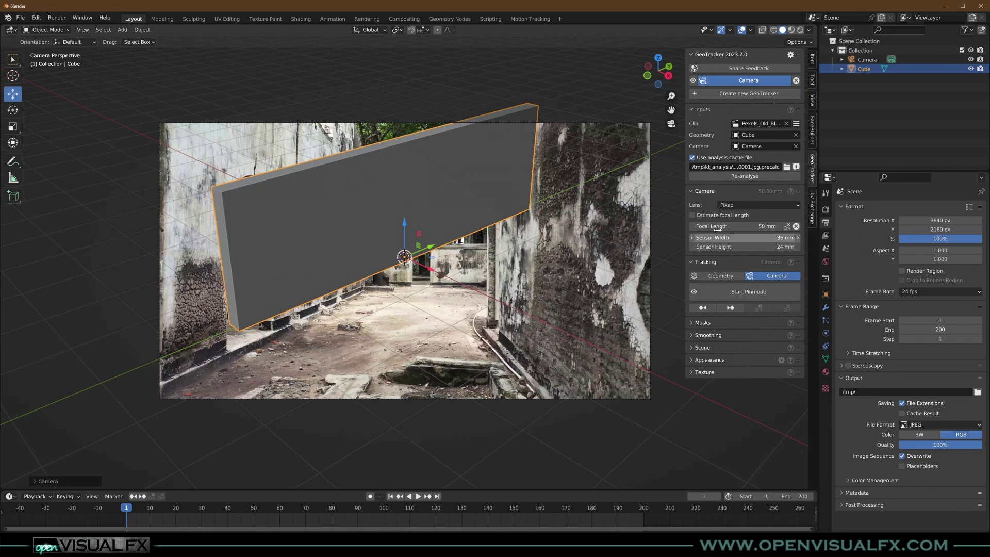
pyautogui.click(709, 216)
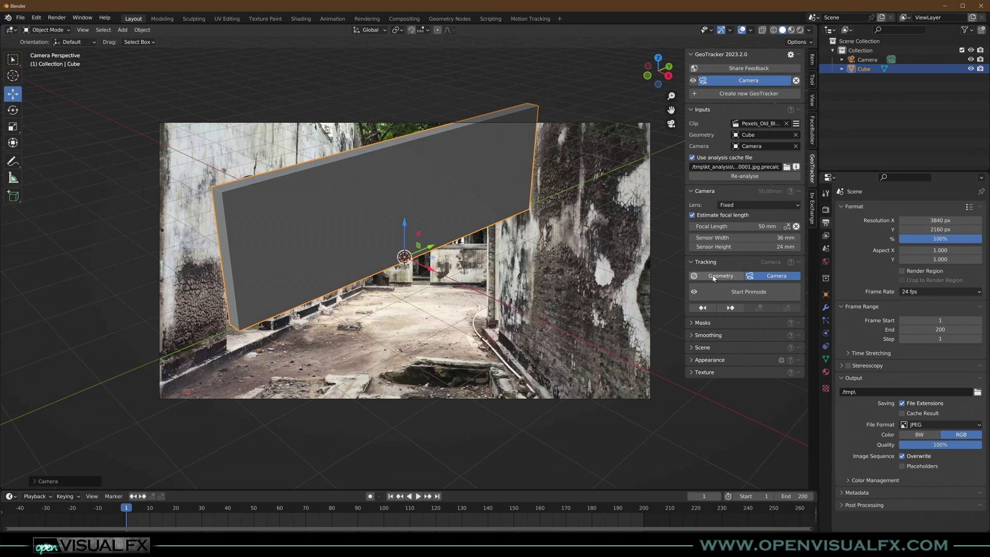
pyautogui.click(705, 191)
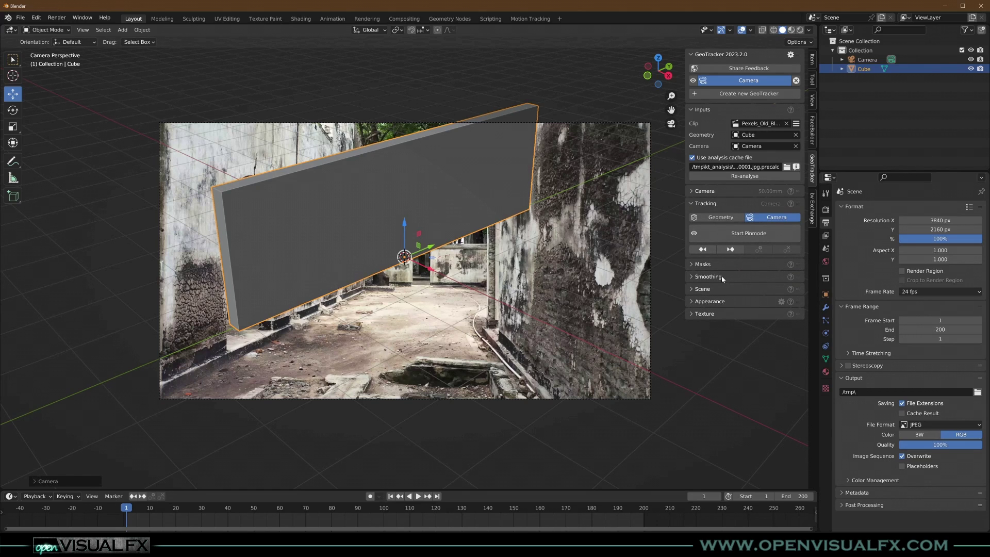
# Start GeoTracker's Pinmode so the wall's wireframe can be pinned over the footage.
pyautogui.click(748, 234)
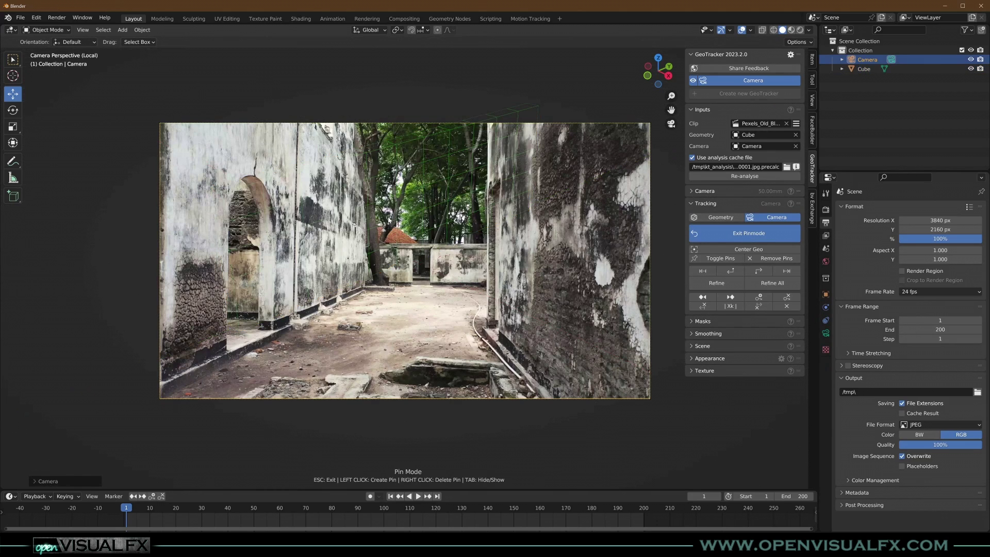
pyautogui.scroll(2, 416, 187)
pyautogui.scroll(-1, 417, 194)
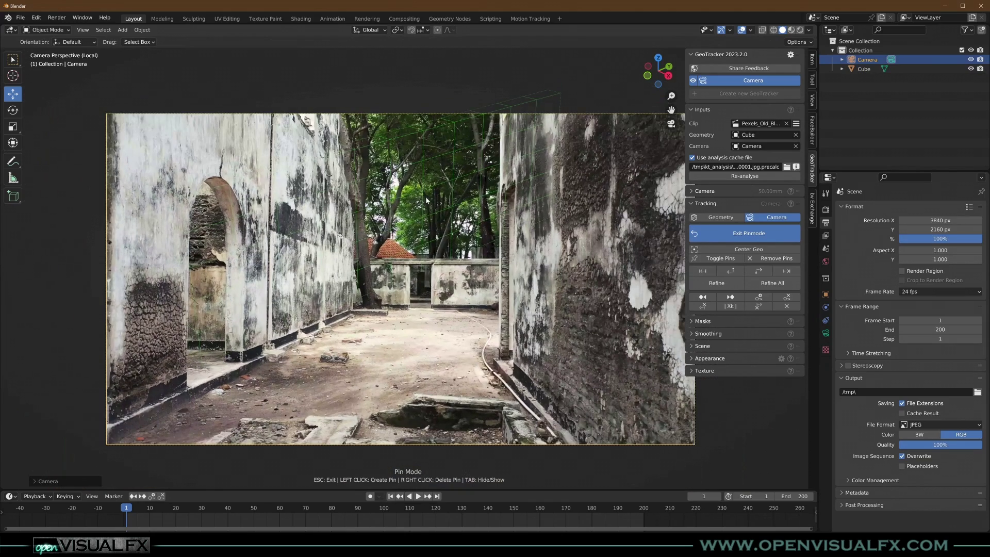
pyautogui.keyDown('shift'); pyautogui.moveTo(417, 193); pyautogui.dragTo(416, 173, button='middle'); pyautogui.keyUp('shift')
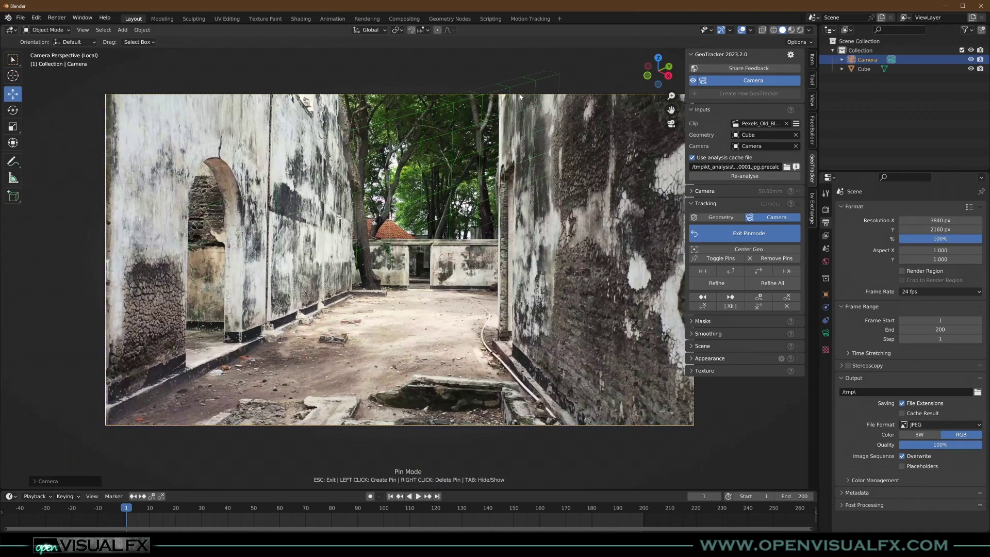
pyautogui.scroll(5, 440, 181)
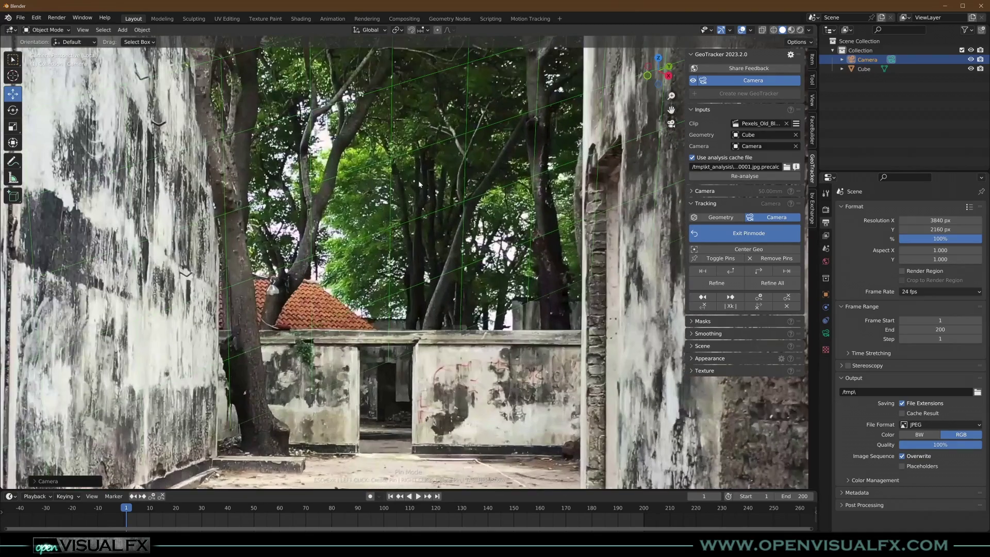
pyautogui.scroll(-4, 419, 184)
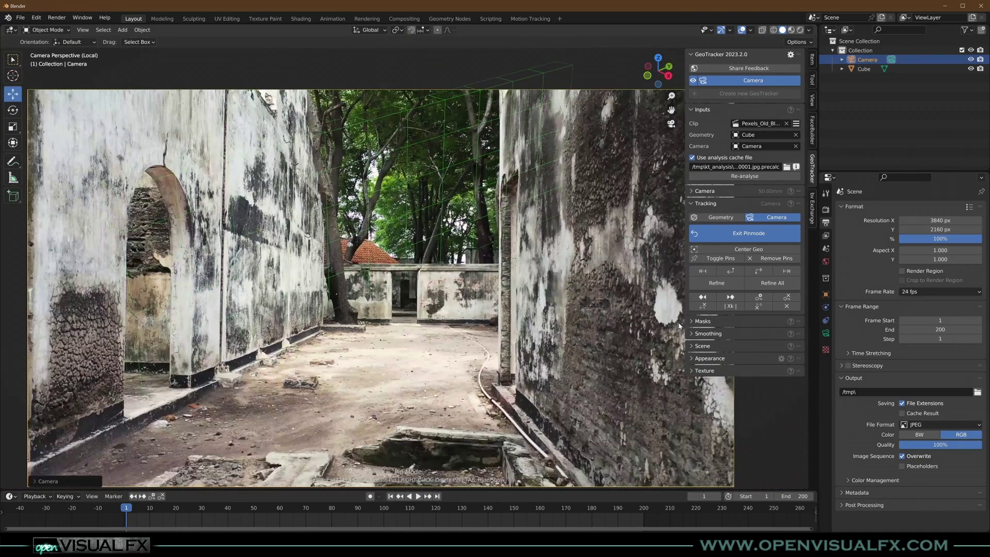
pyautogui.scroll(-1, 509, 294)
pyautogui.keyDown('shift'); pyautogui.moveTo(509, 293); pyautogui.dragTo(502, 281, button='middle'); pyautogui.keyUp('shift')
# Set the wireframe opacity to 1.00, disable adaptive opacity, and darken the background to an exposure of about -3.46.
pyautogui.click(707, 361)
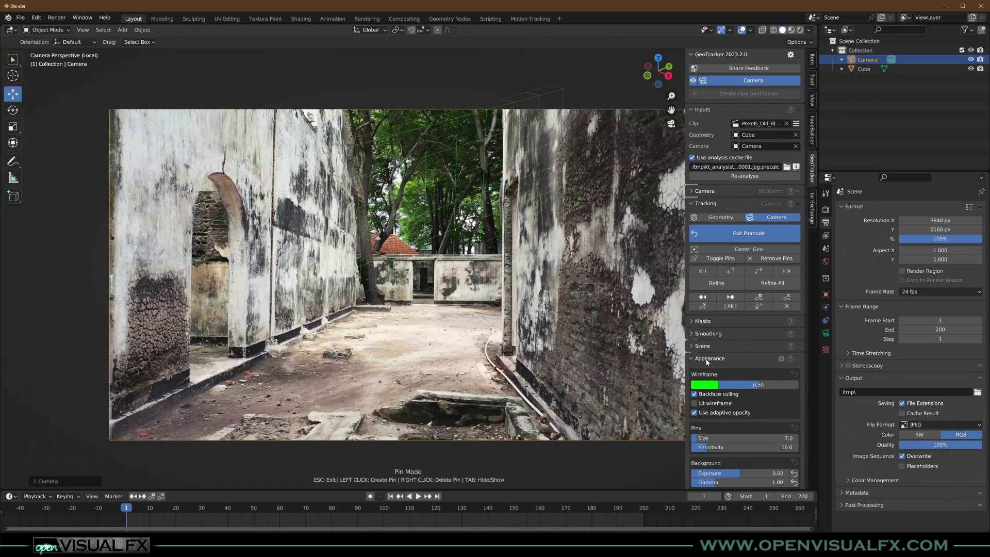
pyautogui.scroll(-1, 758, 320)
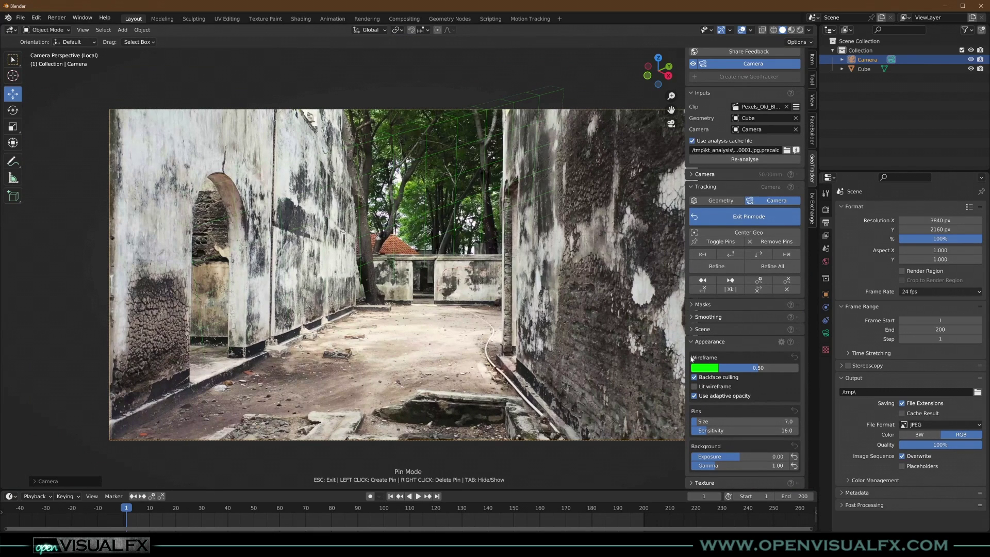
pyautogui.doubleClick(775, 367)
pyautogui.write('1.')
pyautogui.press('Return')
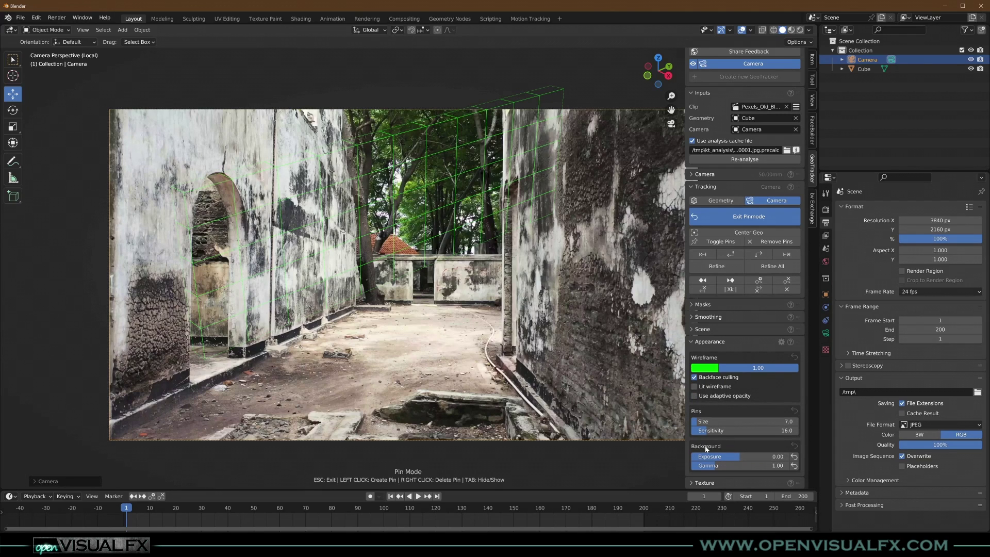
pyautogui.moveTo(732, 461); pyautogui.dragTo(693, 456)
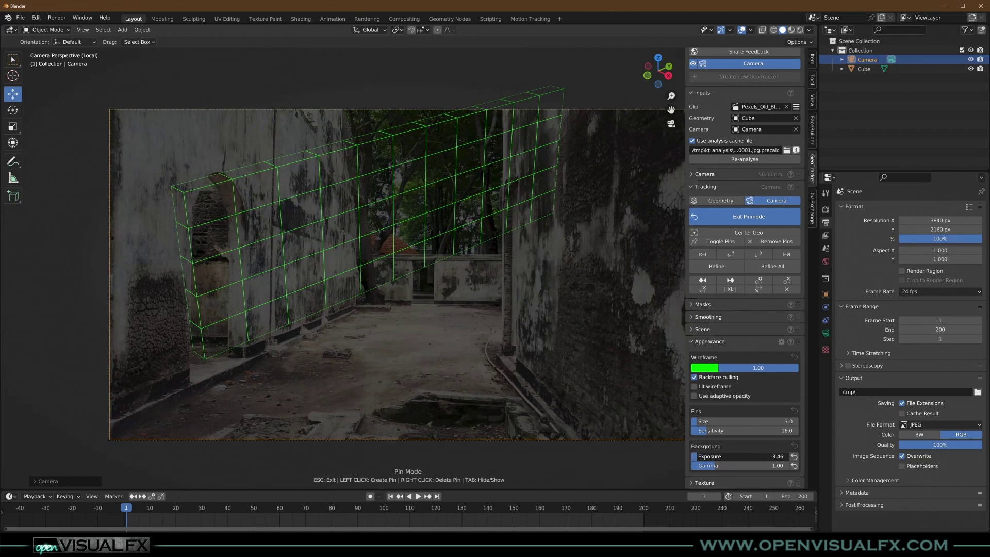
# Pin the wireframe's far lower and upper corners and near lower corner, aligning its base with the left building wall beyond the archway.
pyautogui.scroll(2, 285, 236)
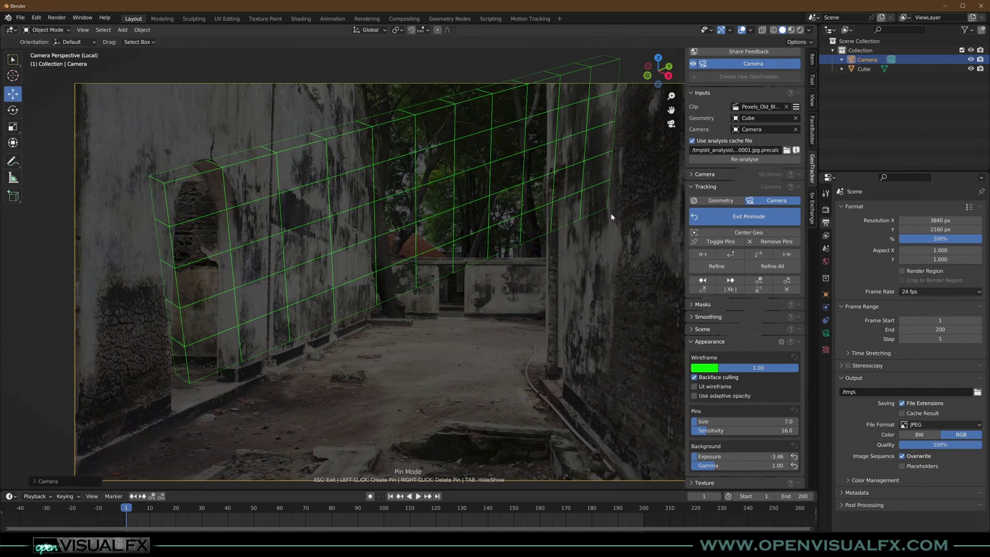
pyautogui.moveTo(606, 211); pyautogui.dragTo(367, 325)
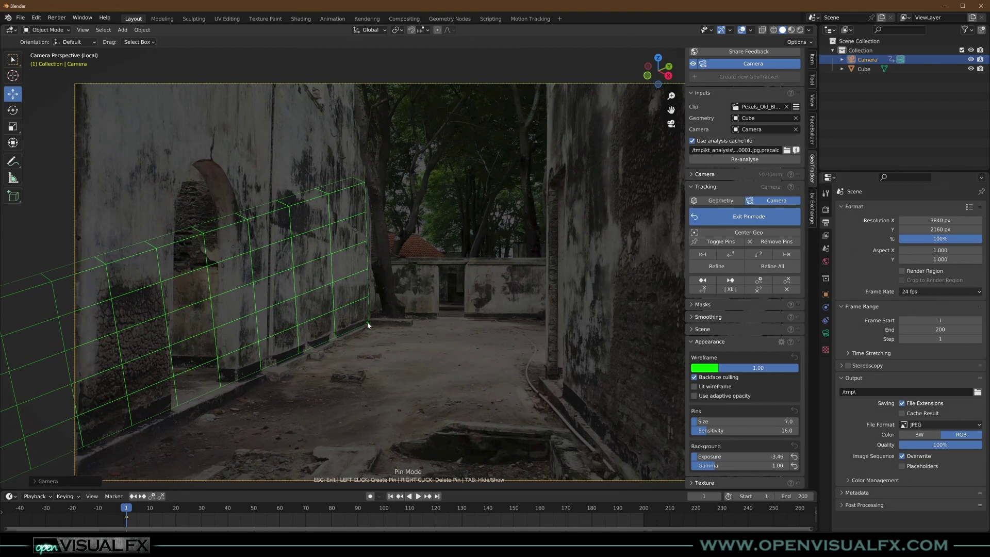
pyautogui.click(365, 189)
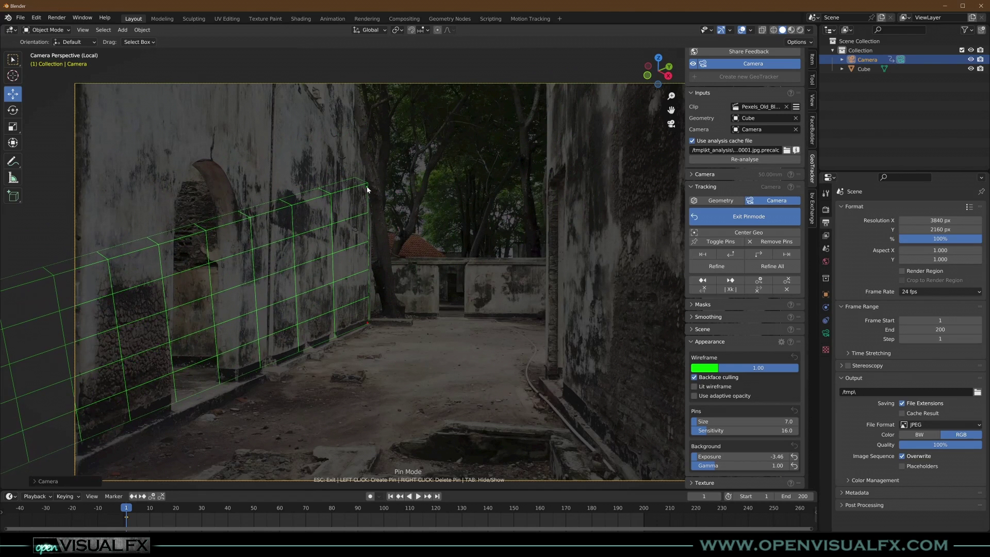
pyautogui.scroll(-1, 219, 302)
pyautogui.keyDown('shift'); pyautogui.moveTo(219, 301); pyautogui.dragTo(110, 401, button='middle'); pyautogui.keyUp('shift')
pyautogui.moveTo(106, 405); pyautogui.dragTo(449, 269)
# Fine-tune the pins at the far lower, far upper and near lower corners to match the building wall's edges.
pyautogui.scroll(3, 398, 347)
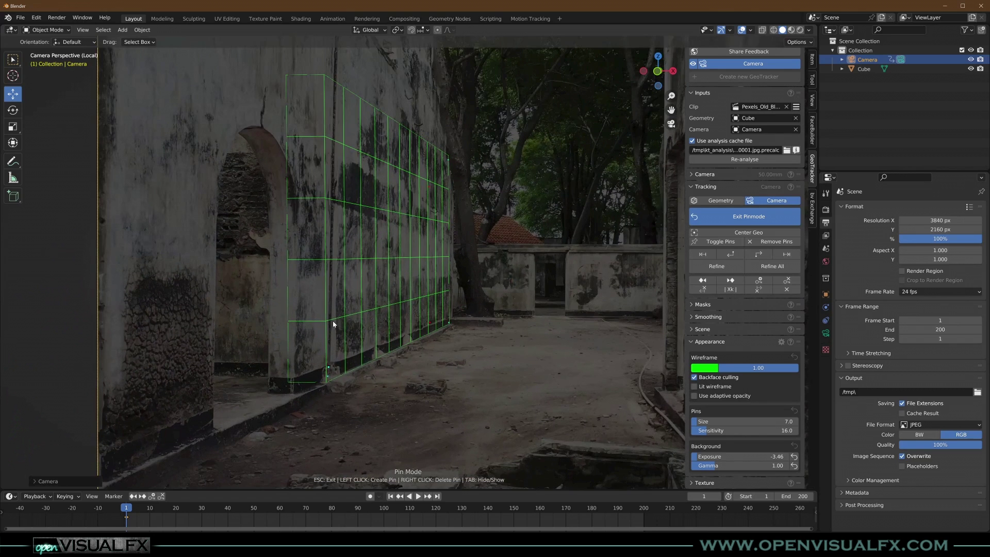
pyautogui.scroll(3, 450, 211)
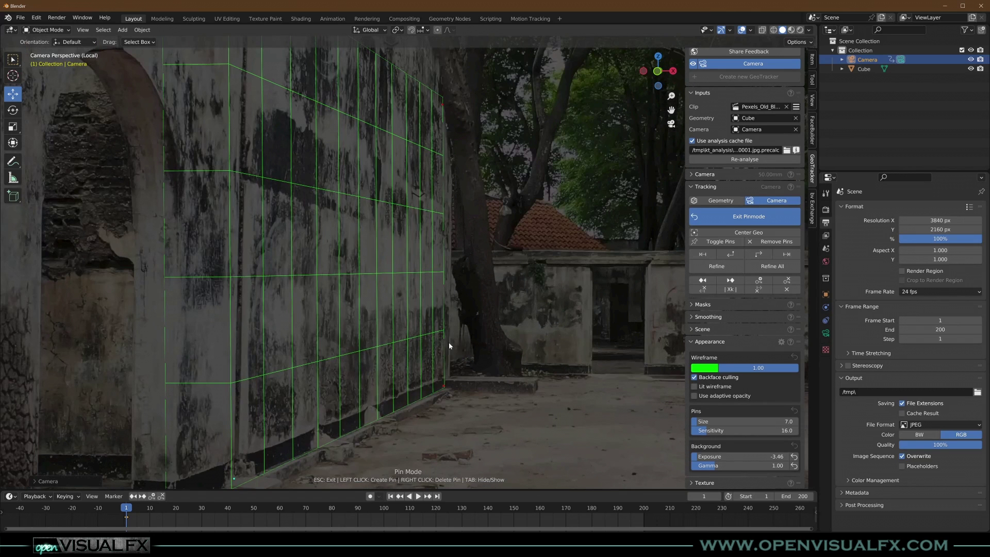
pyautogui.moveTo(442, 391)
pyautogui.mouseDown()
pyautogui.moveTo(426, 391)
pyautogui.moveTo(448, 387)
pyautogui.mouseUp()
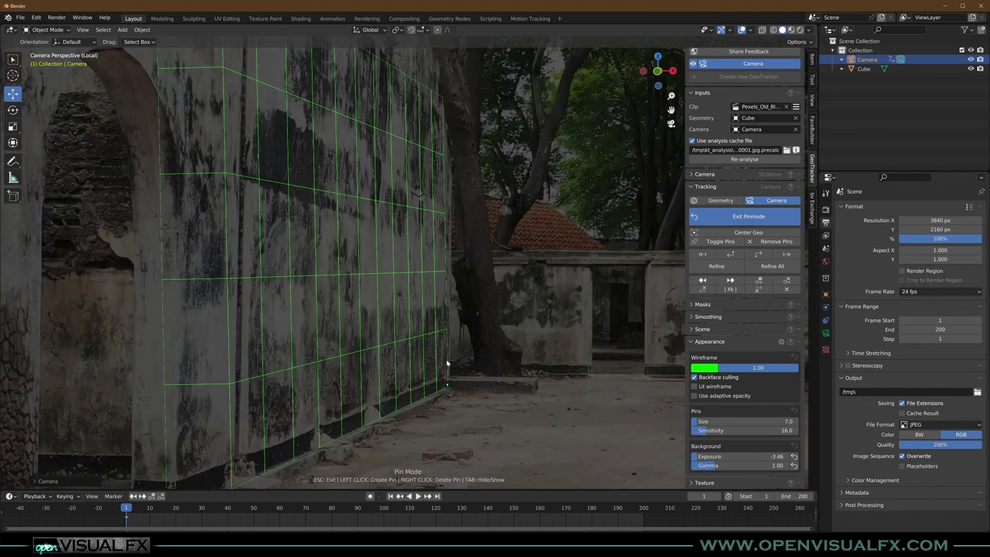
pyautogui.moveTo(441, 106); pyautogui.dragTo(450, 107)
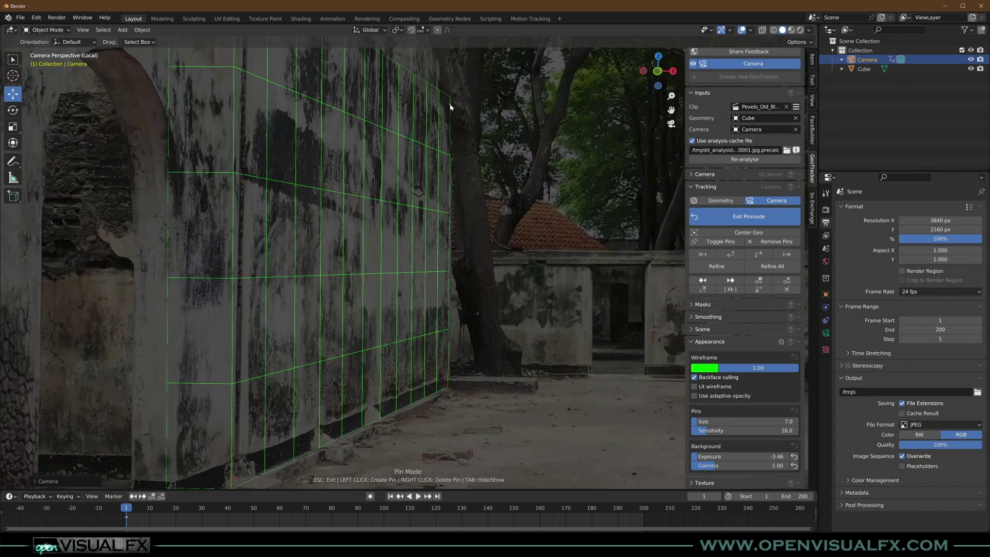
pyautogui.scroll(-2, 331, 228)
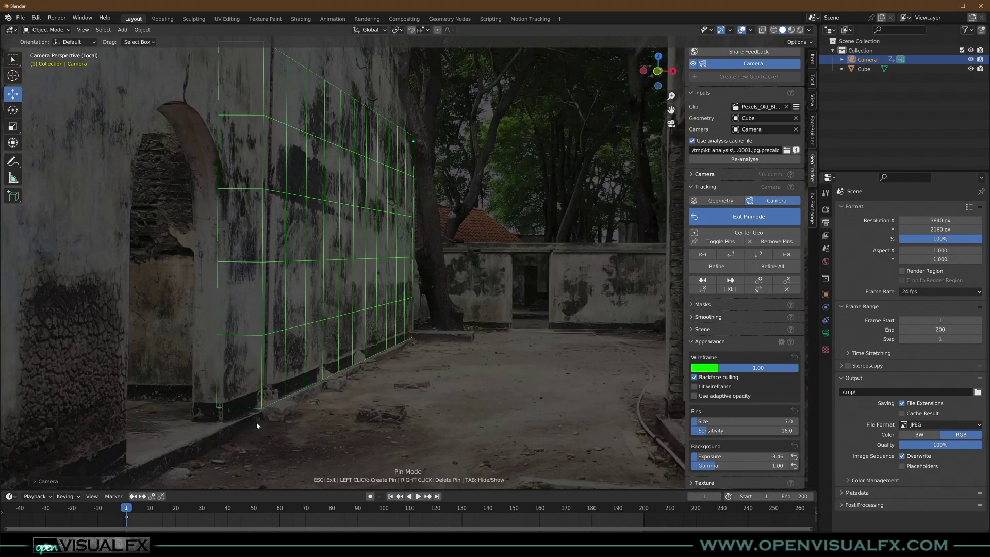
pyautogui.moveTo(265, 406); pyautogui.dragTo(267, 402)
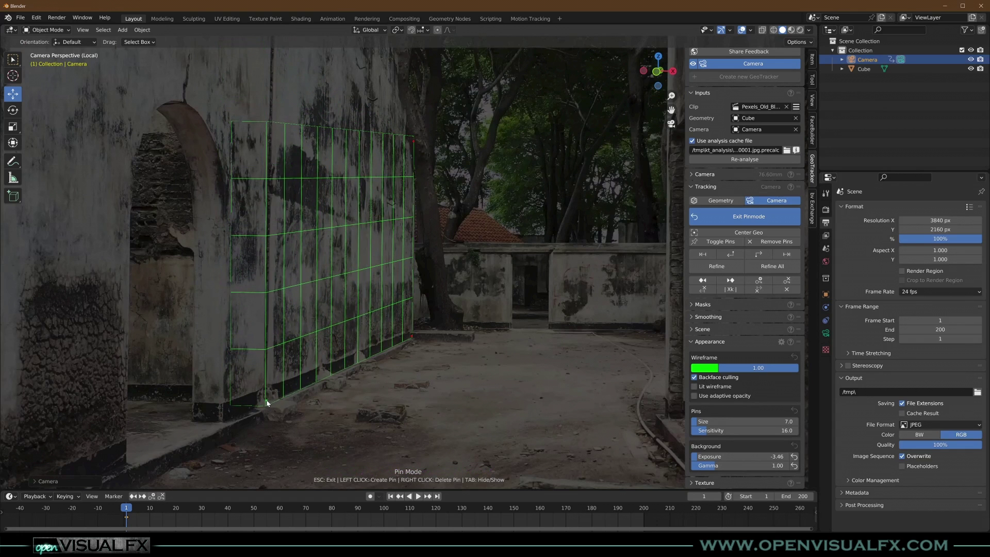
# Pin the wireframe's near upper corner and raise it along the wall's vertical seam to the top of the footage.
pyautogui.scroll(-3, 268, 218)
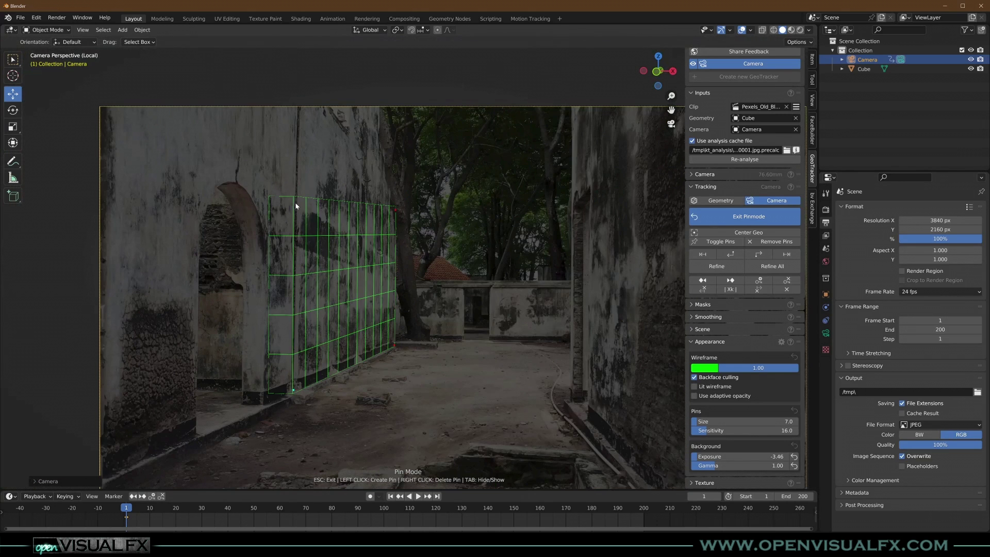
pyautogui.moveTo(295, 206); pyautogui.dragTo(302, 115)
pyautogui.scroll(4, 342, 265)
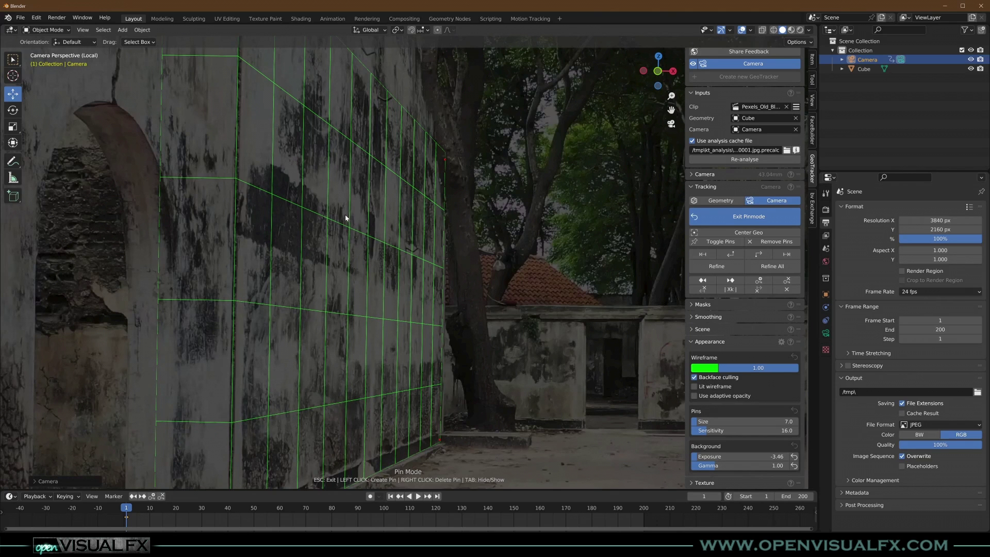
pyautogui.scroll(-6, 306, 212)
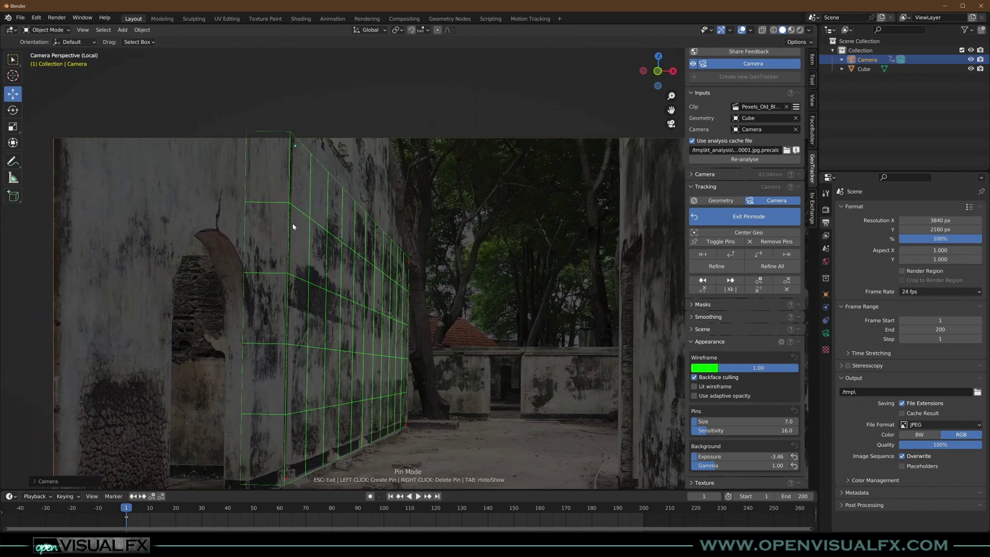
pyautogui.scroll(-2, 305, 181)
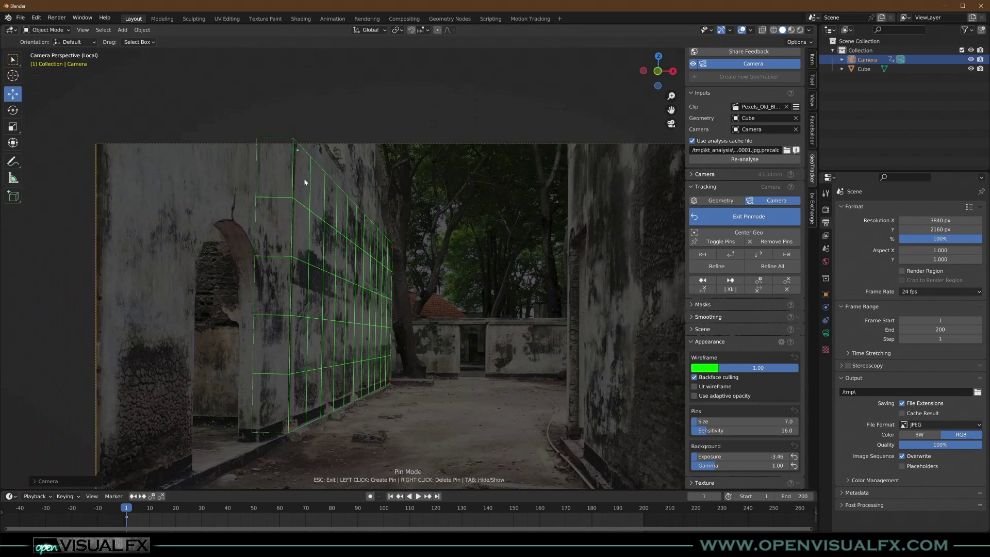
pyautogui.moveTo(298, 150); pyautogui.dragTo(298, 143)
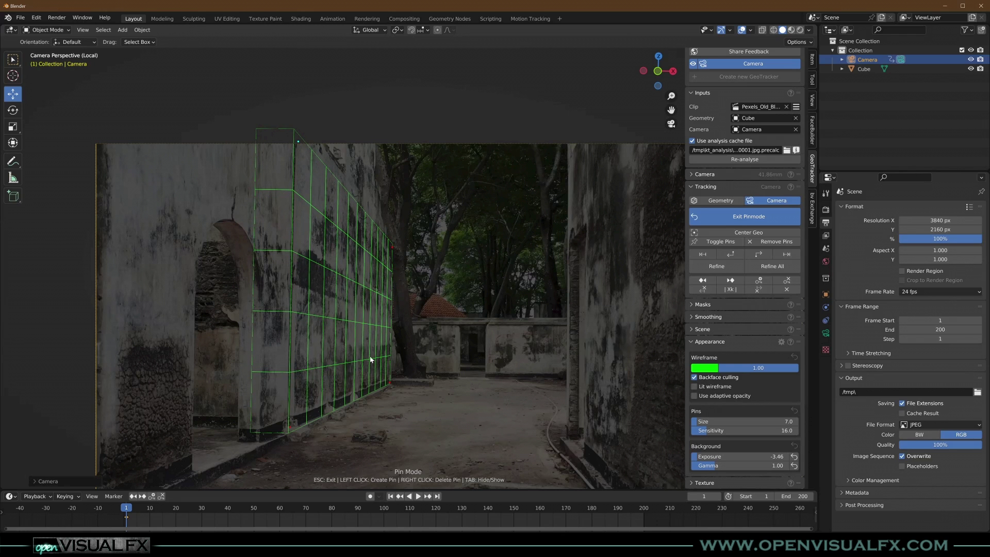
# Track the pinned wall forward from frame 1 to the end of the range at frame 200.
pyautogui.scroll(4, 379, 388)
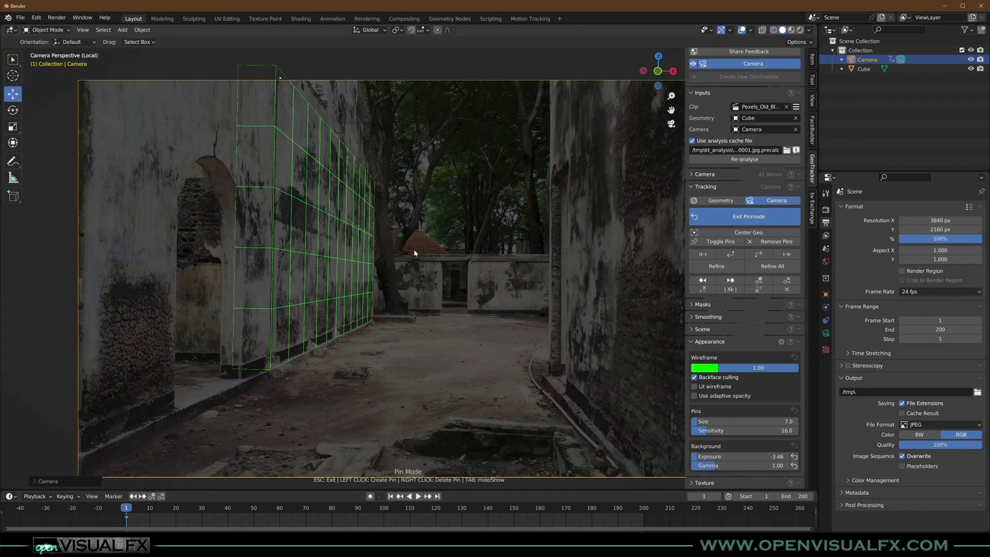
pyautogui.scroll(-3, 376, 240)
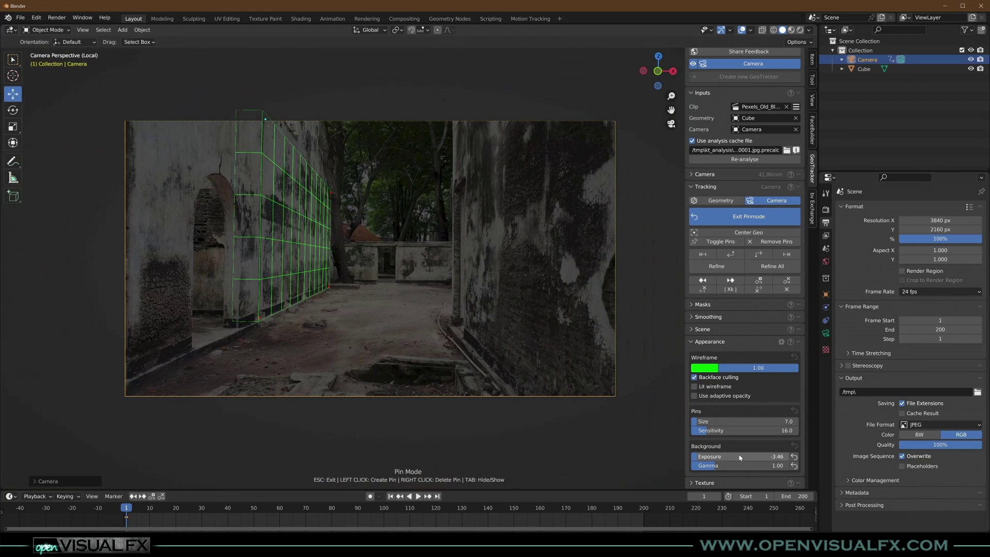
pyautogui.click(758, 279)
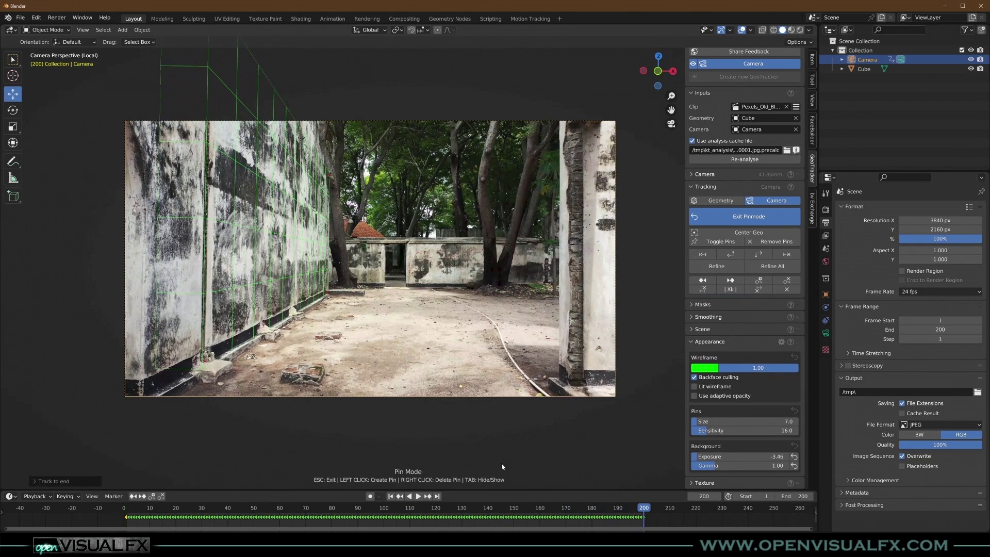
# Play back the camera track, reset the background exposure to its default, and return to frame 1.
pyautogui.press('space')
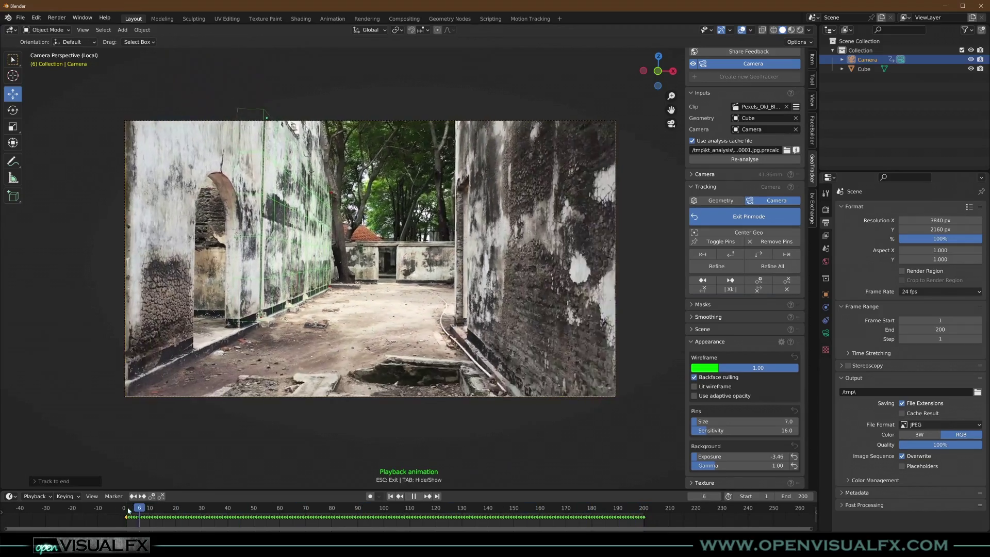
pyautogui.press('Escape')
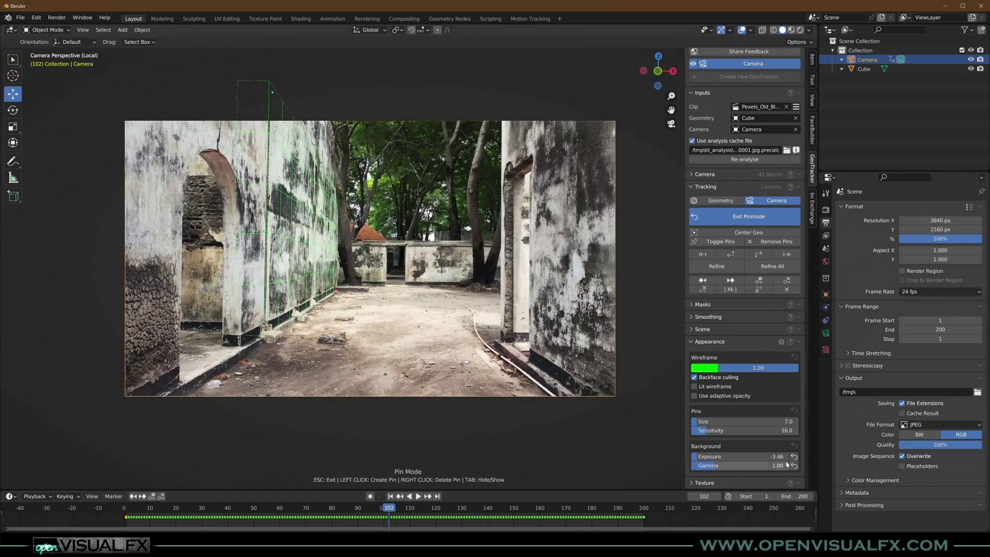
pyautogui.click(794, 456)
pyautogui.hotkey('shift', 'Left')
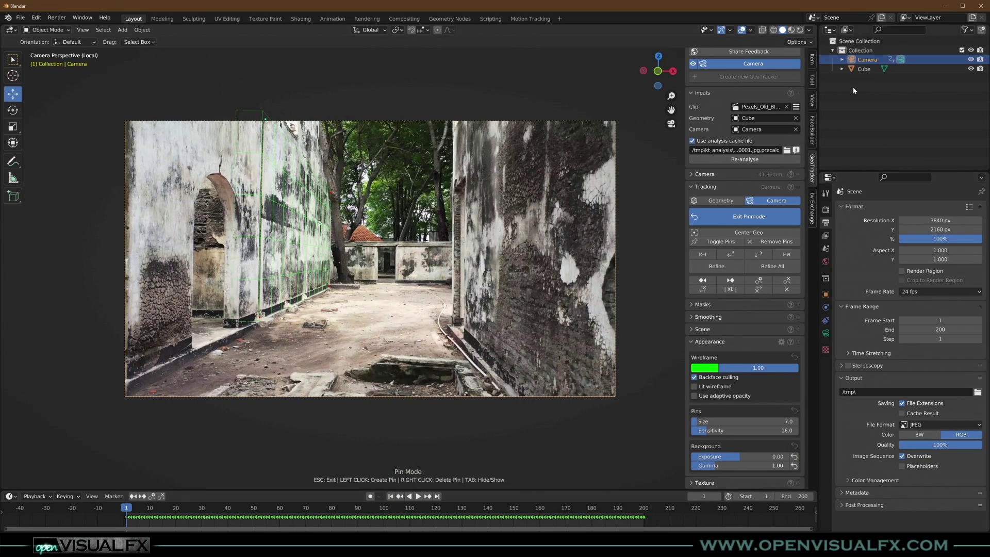
# Dim the camera's background image to an opacity of 0.110.
pyautogui.click(824, 335)
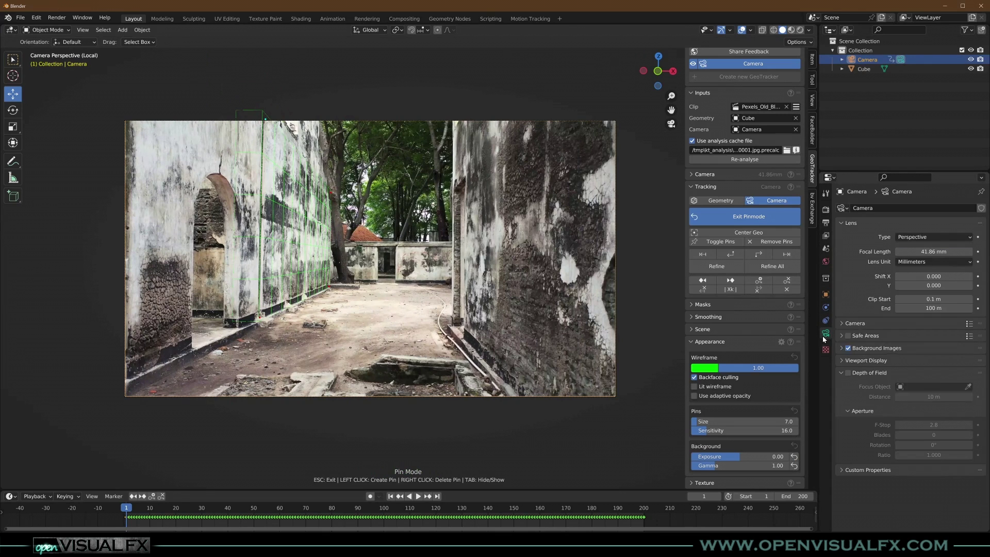
pyautogui.click(886, 351)
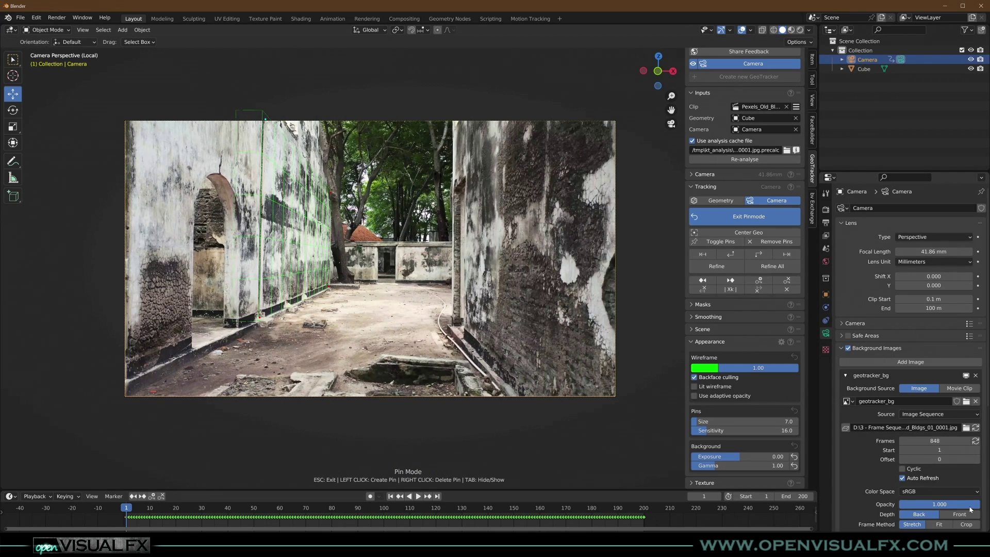
pyautogui.moveTo(971, 509); pyautogui.dragTo(191, 511)
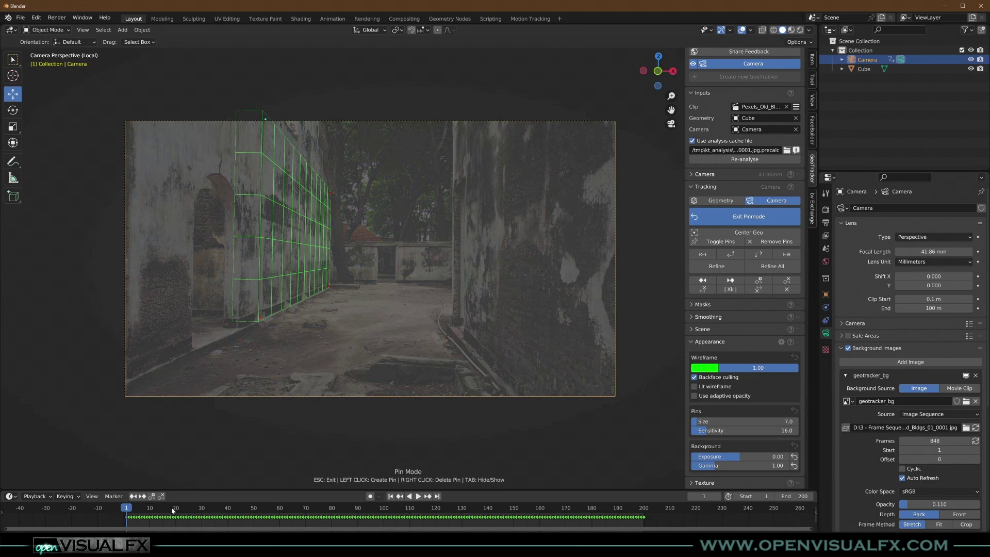
# Play the track against the dimmed footage and examine how the wireframe's base fits the wall at frame 88.
pyautogui.press('space')
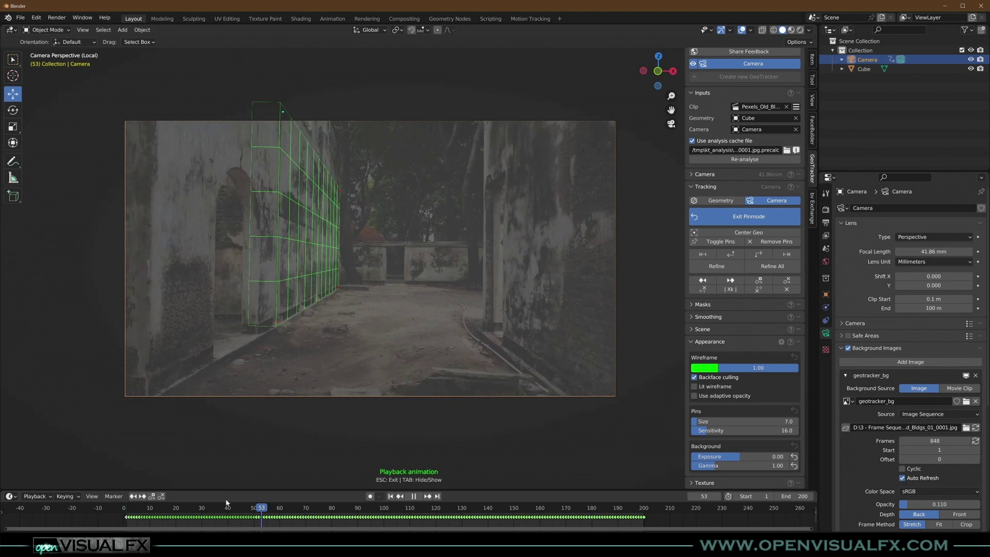
pyautogui.press('space')
pyautogui.scroll(3, 267, 333)
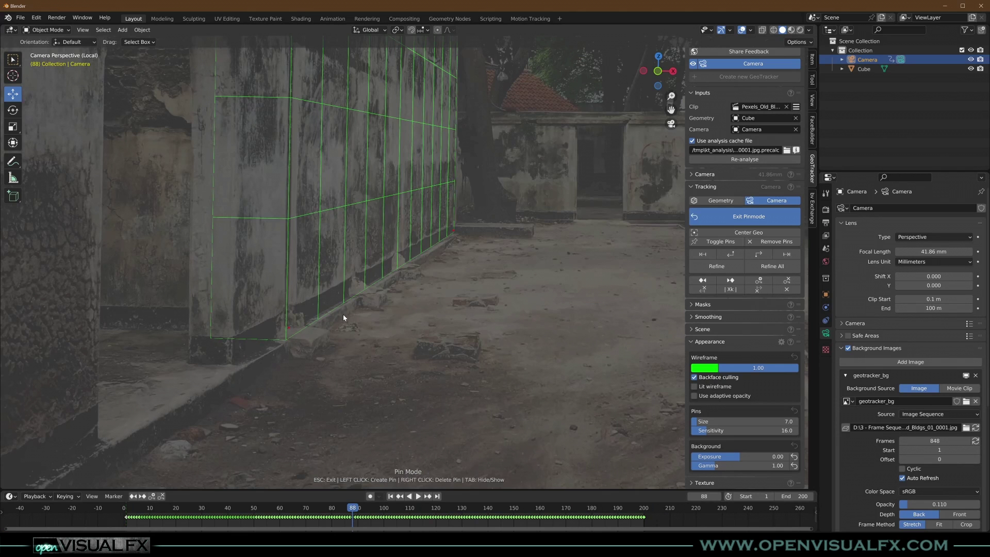
pyautogui.scroll(-4, 342, 314)
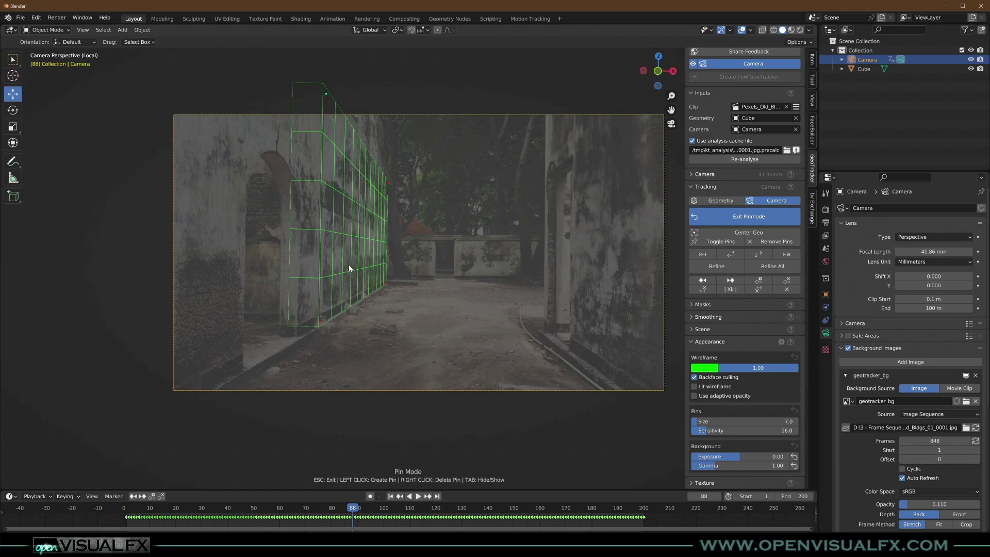
# Exit pin mode and review the camera's movement relative to the wall from an outside view, ending at frame 1.
pyautogui.press('Escape')
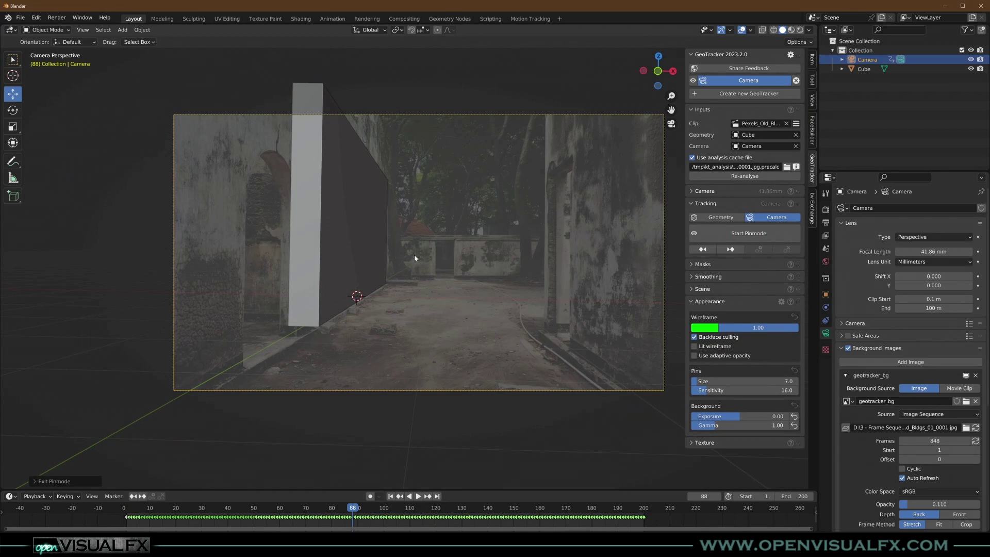
pyautogui.moveTo(408, 228); pyautogui.dragTo(128, 342, button='middle')
pyautogui.scroll(-5, 309, 269)
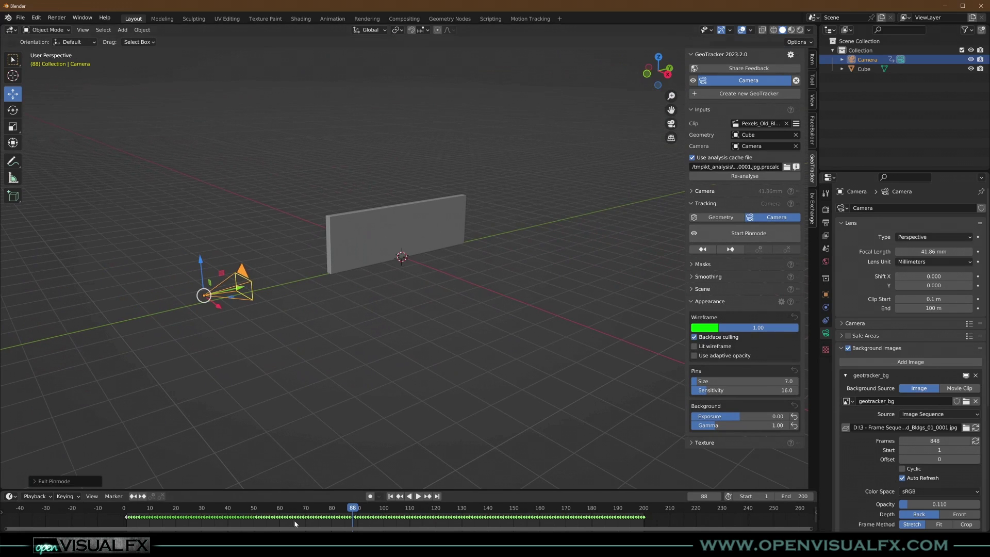
pyautogui.moveTo(275, 508); pyautogui.dragTo(126, 505)
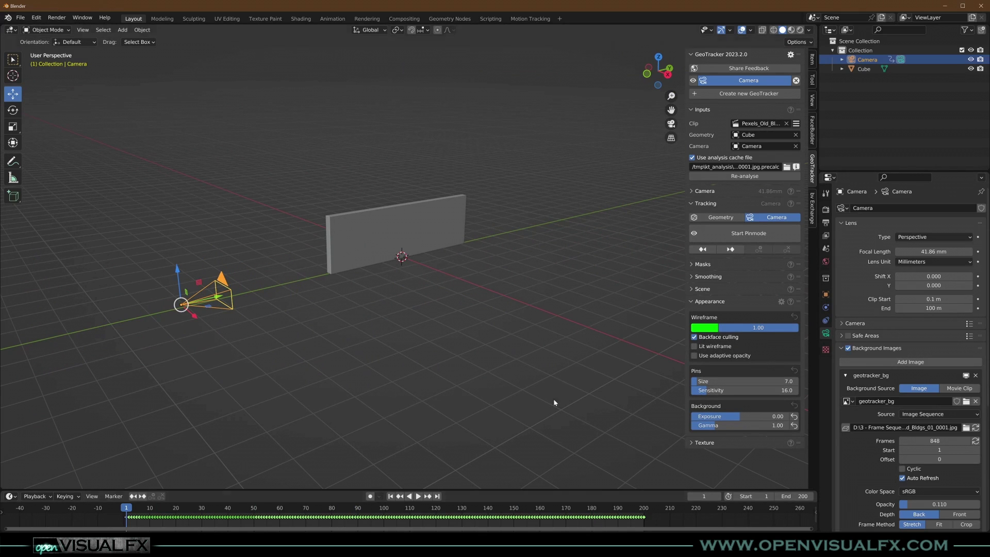
# Calculate the camera's motion path in range over the scene frame range and hide its keyframe markers.
pyautogui.click(825, 293)
pyautogui.click(866, 378)
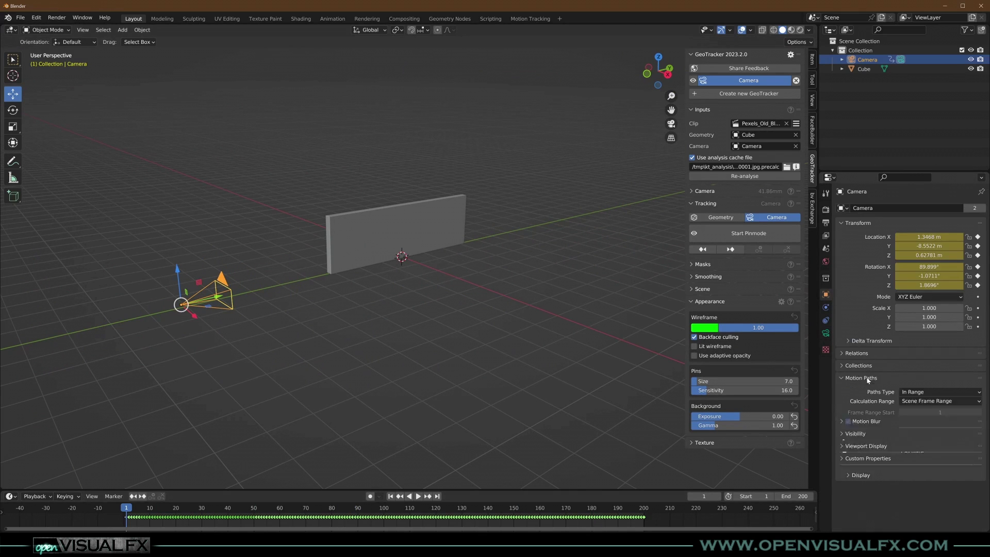
pyautogui.click(923, 451)
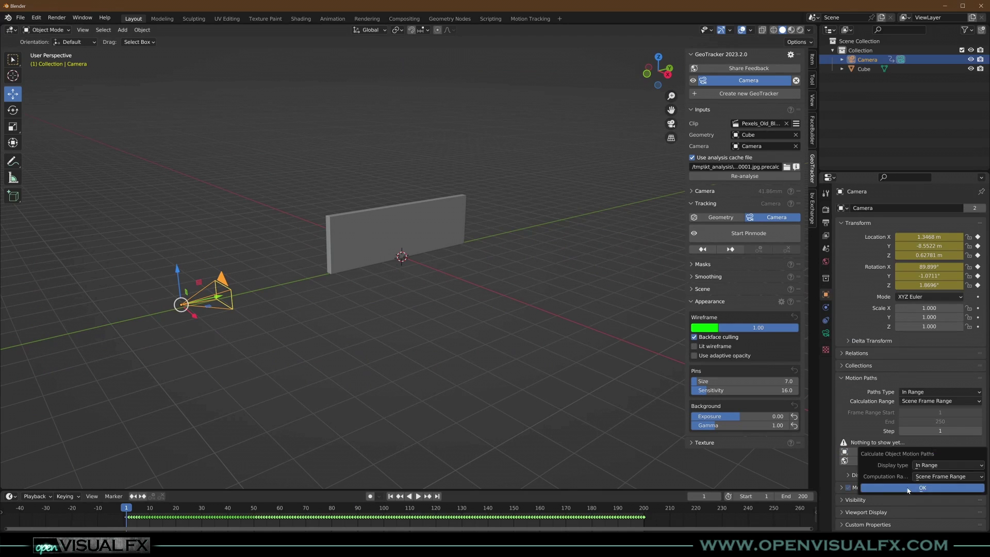
pyautogui.click(907, 488)
pyautogui.click(887, 477)
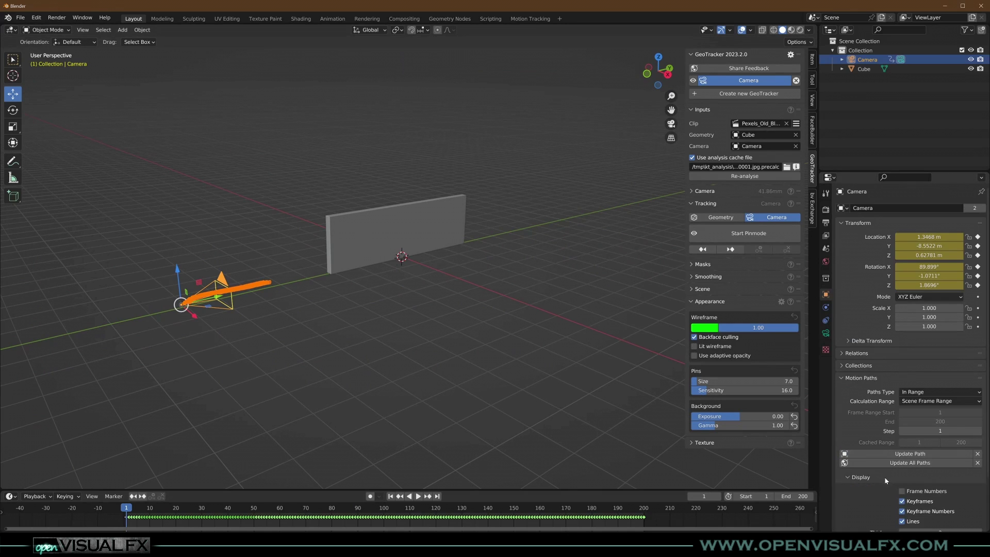
pyautogui.click(920, 501)
# Inspect the camera's motion path up close and clear it.
pyautogui.scroll(4, 100, 254)
pyautogui.scroll(3, 421, 334)
pyautogui.keyDown('shift'); pyautogui.moveTo(421, 334); pyautogui.dragTo(389, 312, button='middle'); pyautogui.keyUp('shift')
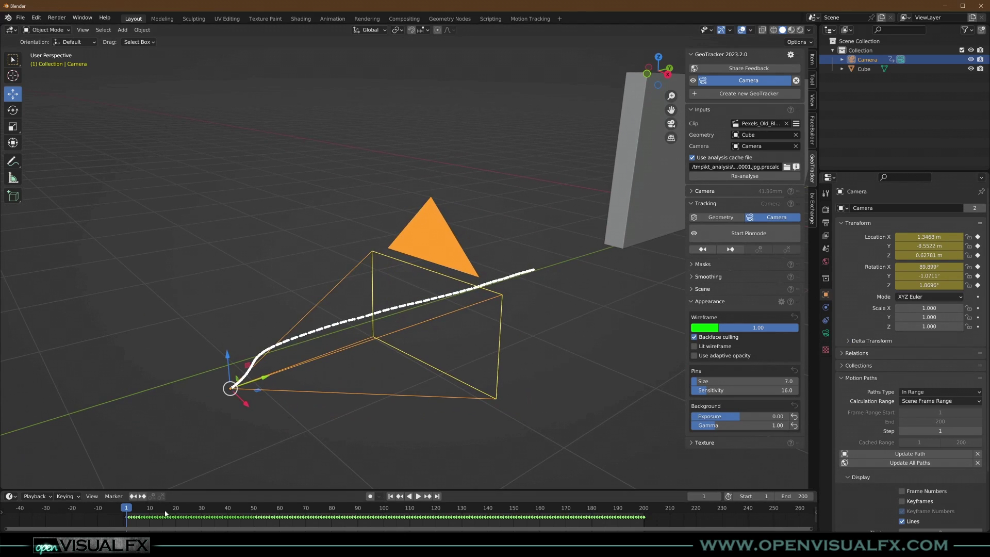
pyautogui.moveTo(166, 513); pyautogui.dragTo(126, 530)
pyautogui.click(976, 453)
# Edit the wall mesh and extrude the column of faces at its near end outward toward the camera.
pyautogui.keyDown('shift'); pyautogui.moveTo(579, 313); pyautogui.dragTo(430, 172, button='middle'); pyautogui.keyUp('shift')
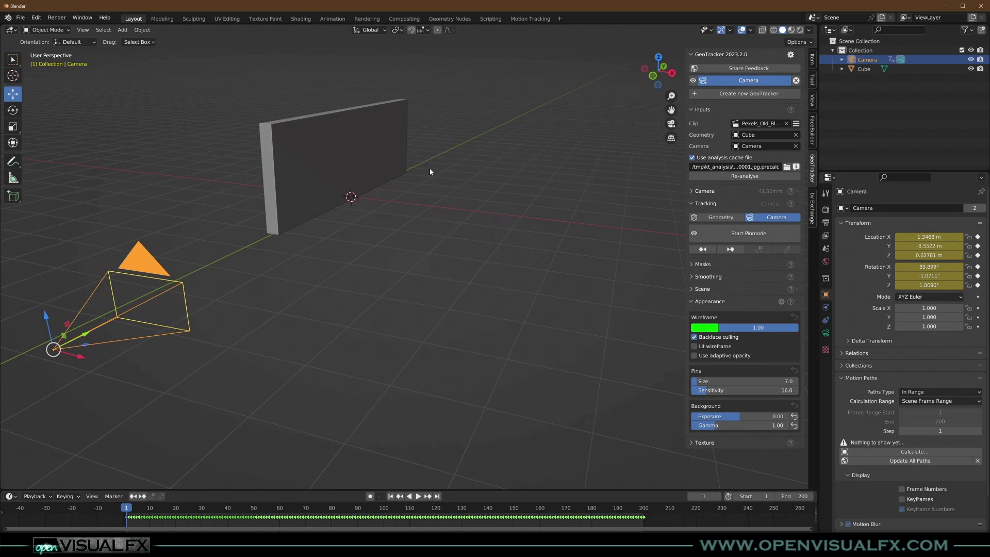
pyautogui.moveTo(358, 200); pyautogui.dragTo(485, 207, button='middle')
pyautogui.click(486, 208)
pyautogui.press('Tab')
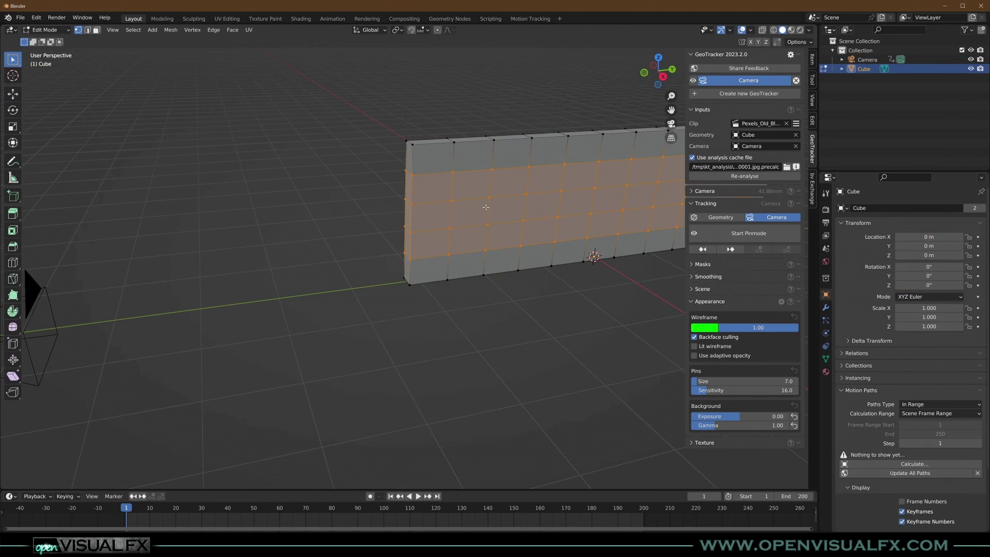
pyautogui.press('3')
pyautogui.click(407, 174)
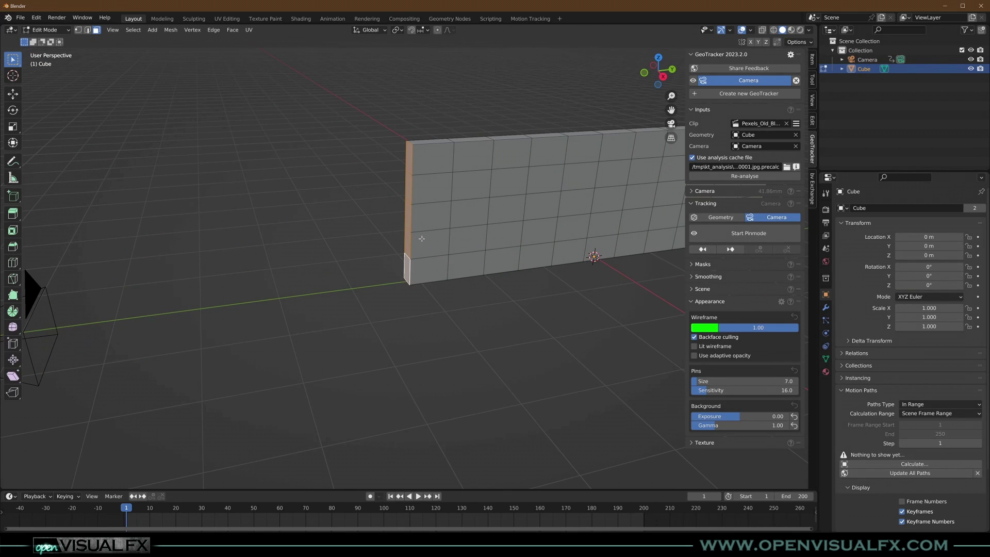
pyautogui.press('e')
pyautogui.click(387, 254)
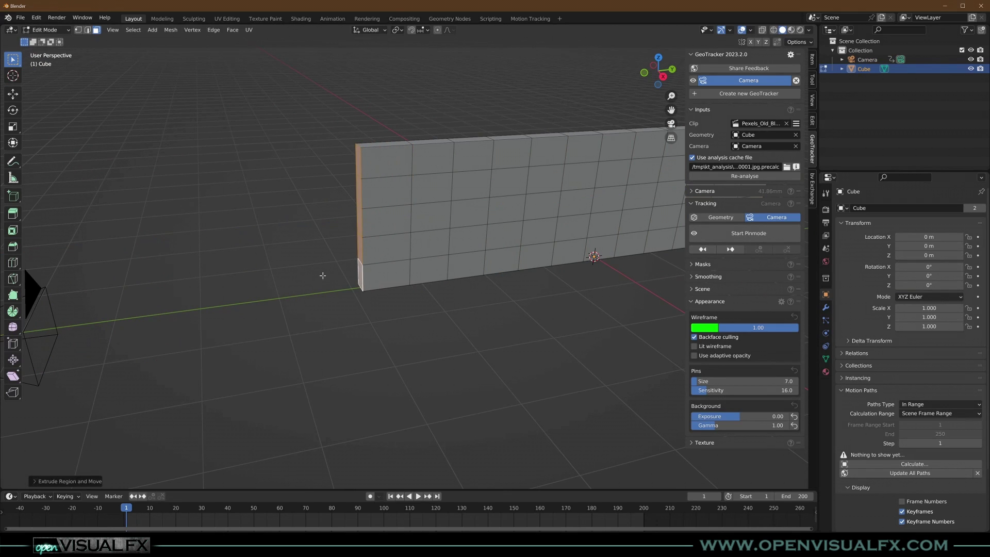
# Show the wall as wireframe through the camera and adjust the extruded end faces along Y to fit the real wall's near end.
pyautogui.press('KP_0')
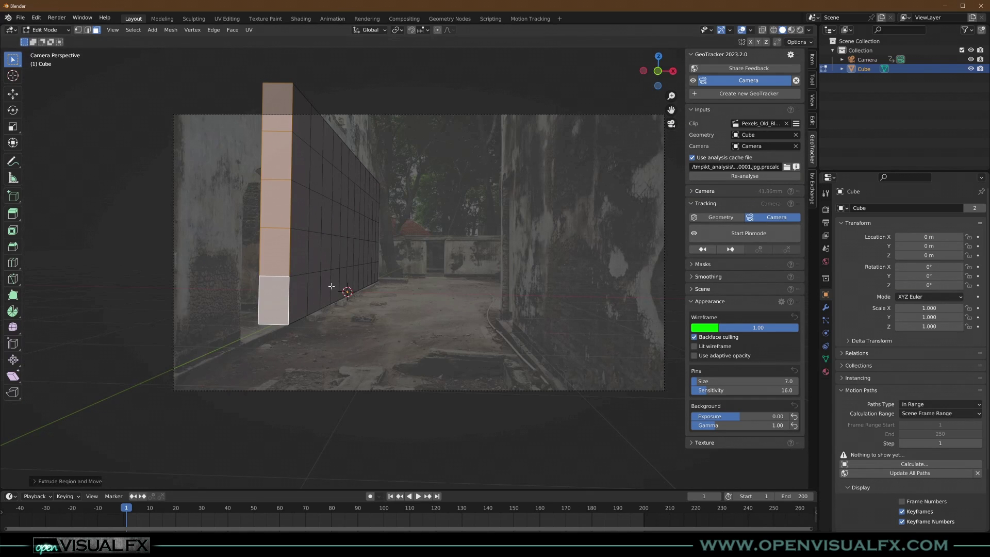
pyautogui.click(774, 30)
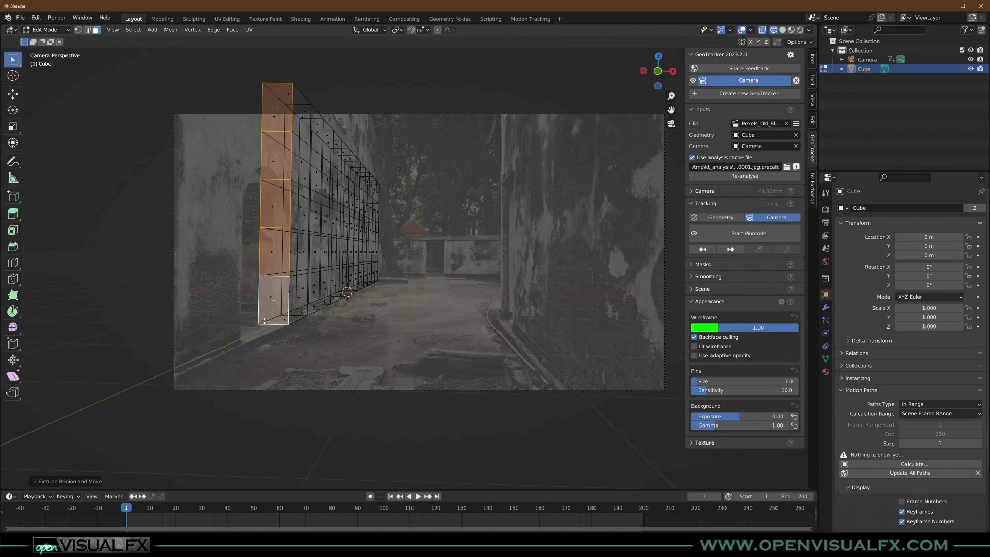
pyautogui.scroll(4, 263, 321)
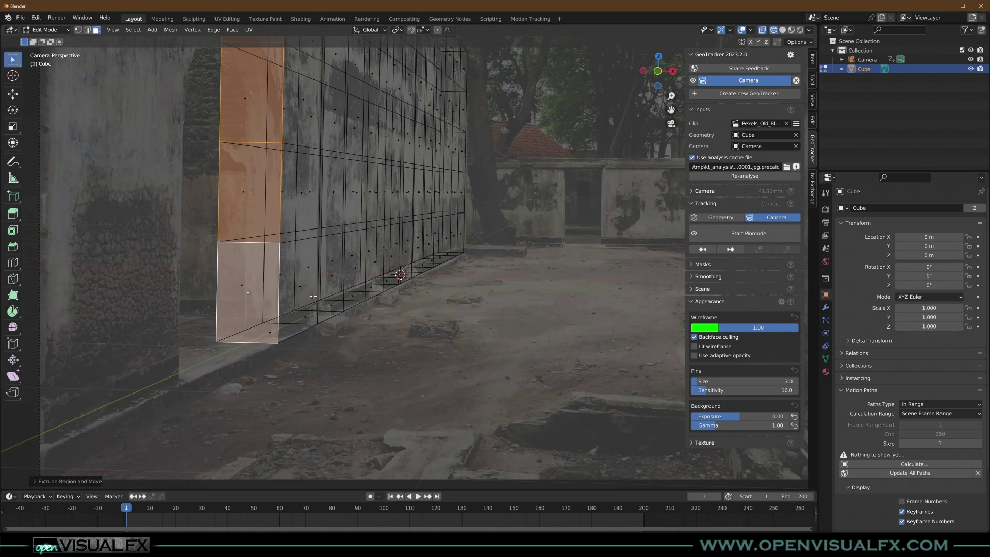
pyautogui.scroll(-2, 313, 296)
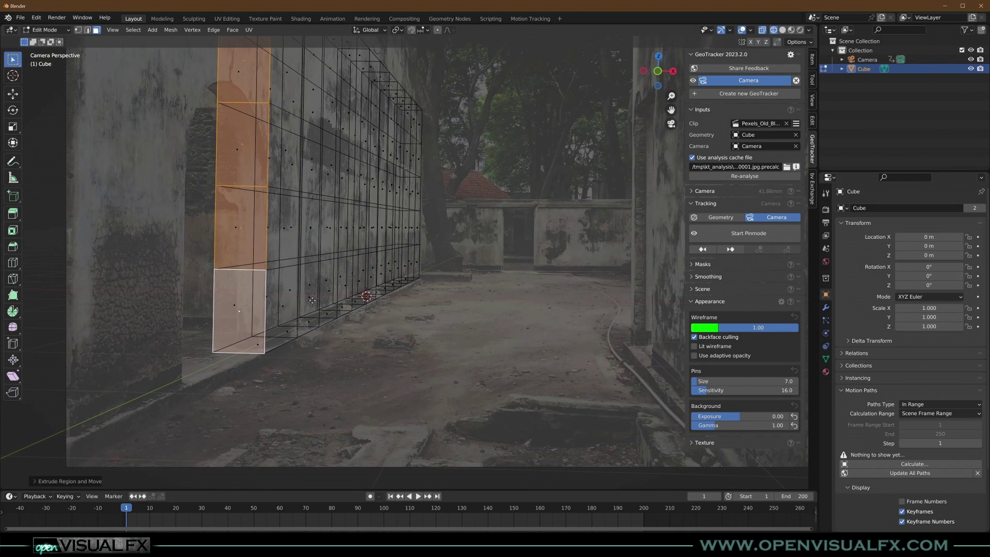
pyautogui.press('g')
pyautogui.press('y')
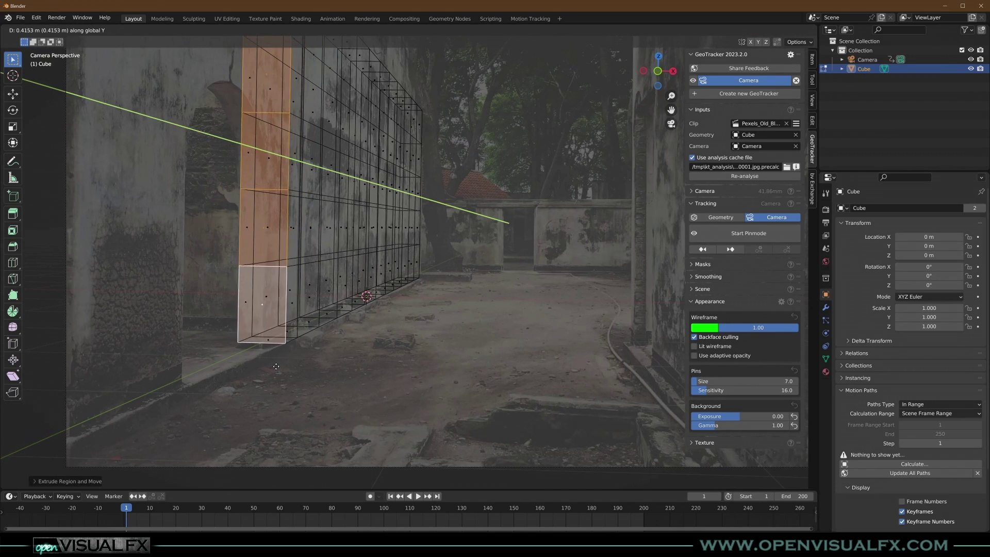
pyautogui.click(277, 313)
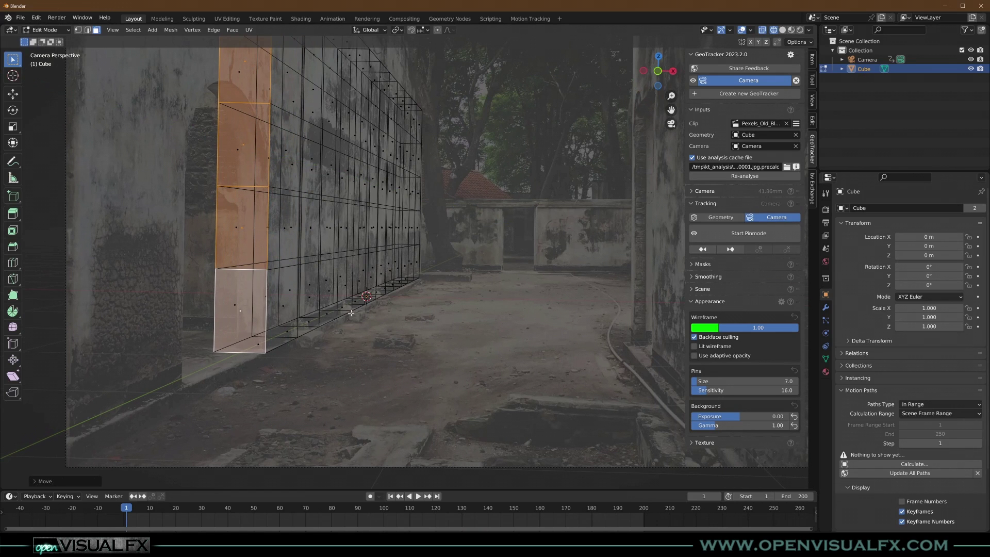
# In solid shading, select all faces on the wall's outer long side and move them about 0.11 m along X to thin the wall.
pyautogui.moveTo(348, 285); pyautogui.dragTo(724, 56, button='middle')
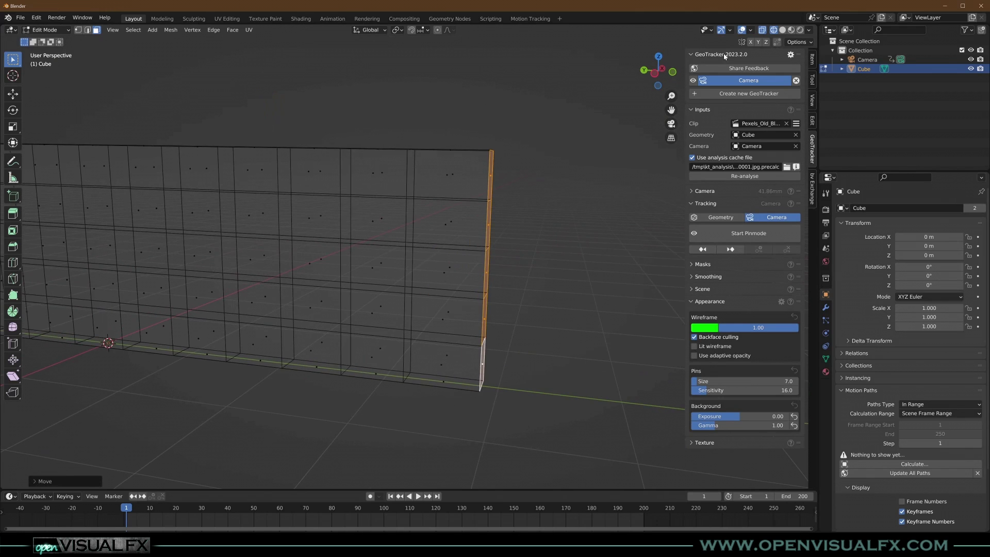
pyautogui.click(782, 29)
pyautogui.moveTo(658, 71)
pyautogui.mouseDown(button='middle')
pyautogui.moveTo(238, 272)
pyautogui.moveTo(373, 266)
pyautogui.mouseUp(button='middle')
pyautogui.click(364, 254)
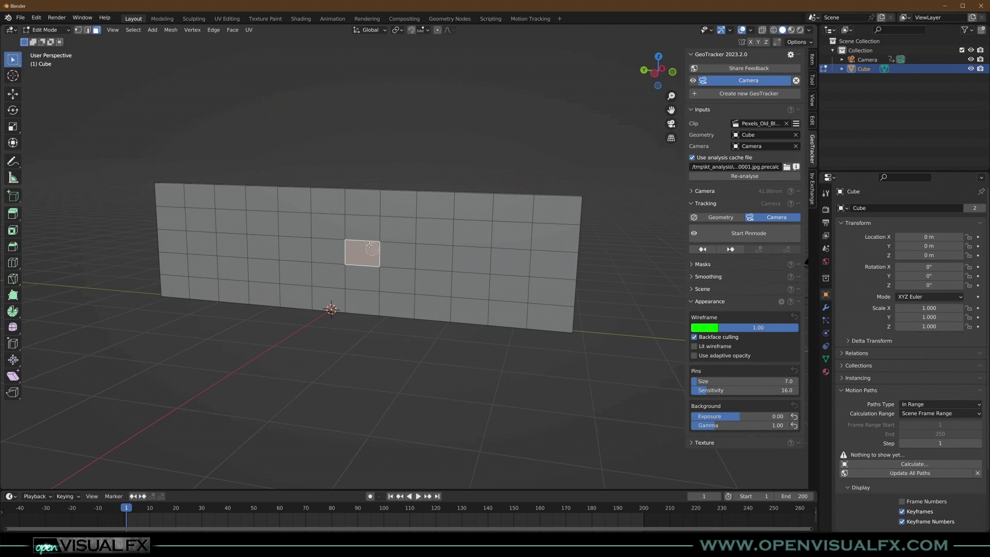
pyautogui.moveTo(349, 236)
pyautogui.mouseDown()
pyautogui.moveTo(193, 226)
pyautogui.moveTo(402, 245)
pyautogui.moveTo(531, 234)
pyautogui.moveTo(528, 292)
pyautogui.moveTo(404, 289)
pyautogui.moveTo(400, 237)
pyautogui.moveTo(256, 266)
pyautogui.moveTo(197, 264)
pyautogui.moveTo(342, 273)
pyautogui.moveTo(330, 296)
pyautogui.mouseUp()
pyautogui.press('Escape')
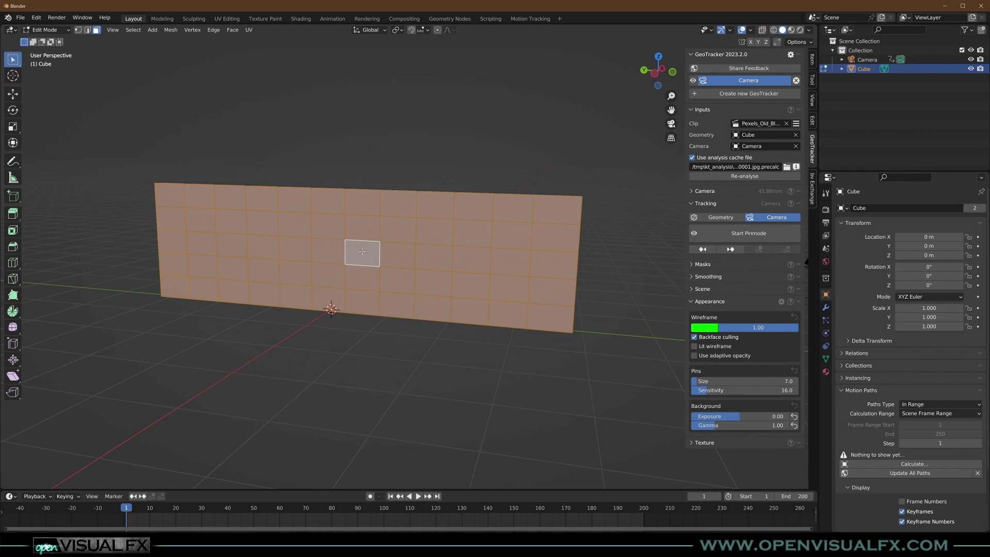
pyautogui.moveTo(360, 284)
pyautogui.mouseDown(button='middle')
pyautogui.moveTo(471, 281)
pyautogui.moveTo(420, 282)
pyautogui.mouseUp(button='middle')
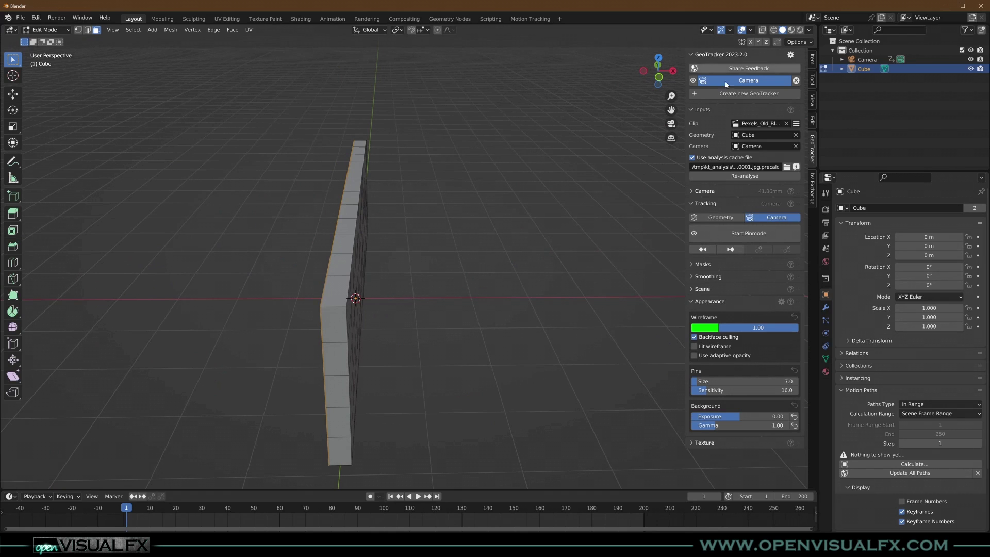
pyautogui.press('KP_0')
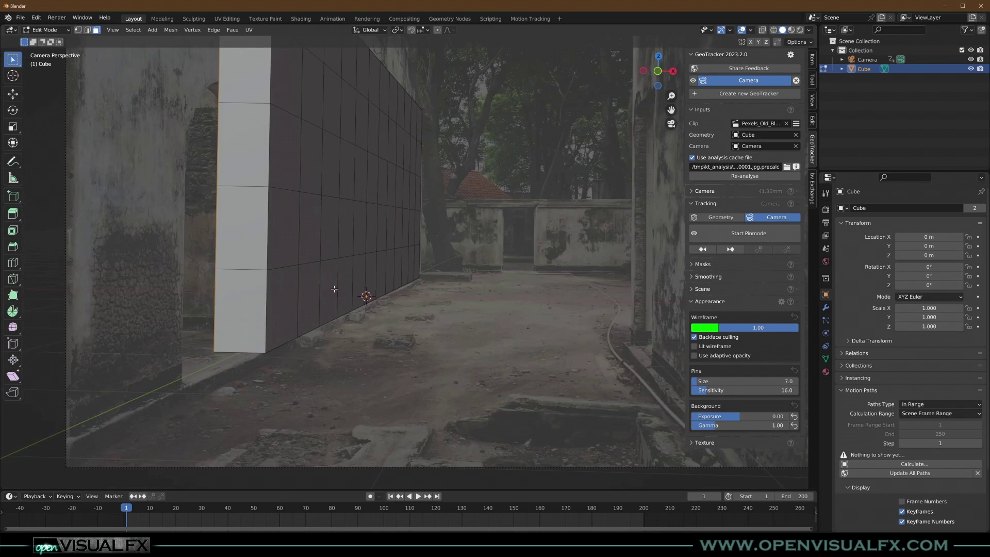
pyautogui.press('g')
pyautogui.press('x')
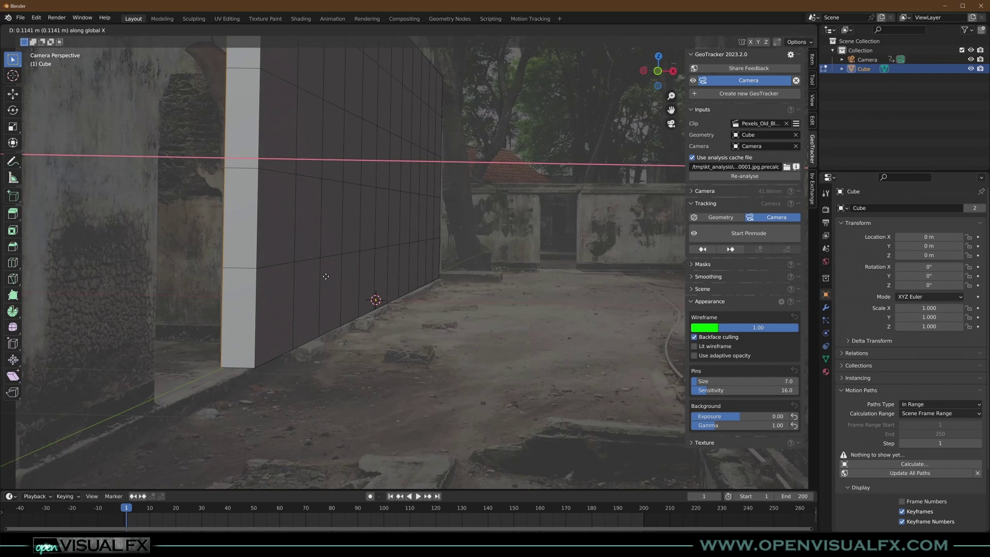
pyautogui.click(326, 277)
pyautogui.scroll(-5, 335, 281)
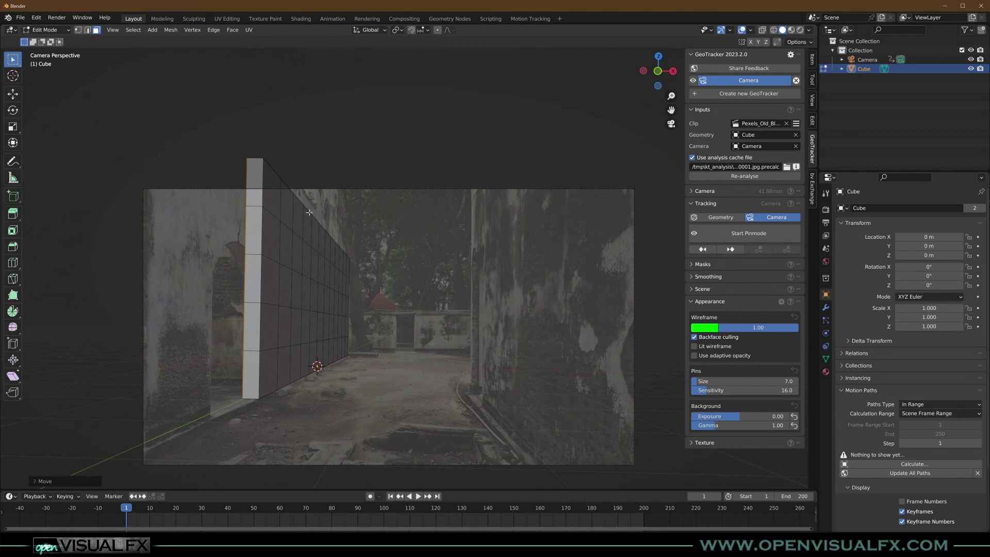
# Finish editing the wall mesh and show GeoTracker's texture projection options in place of the appearance settings.
pyautogui.press('Tab')
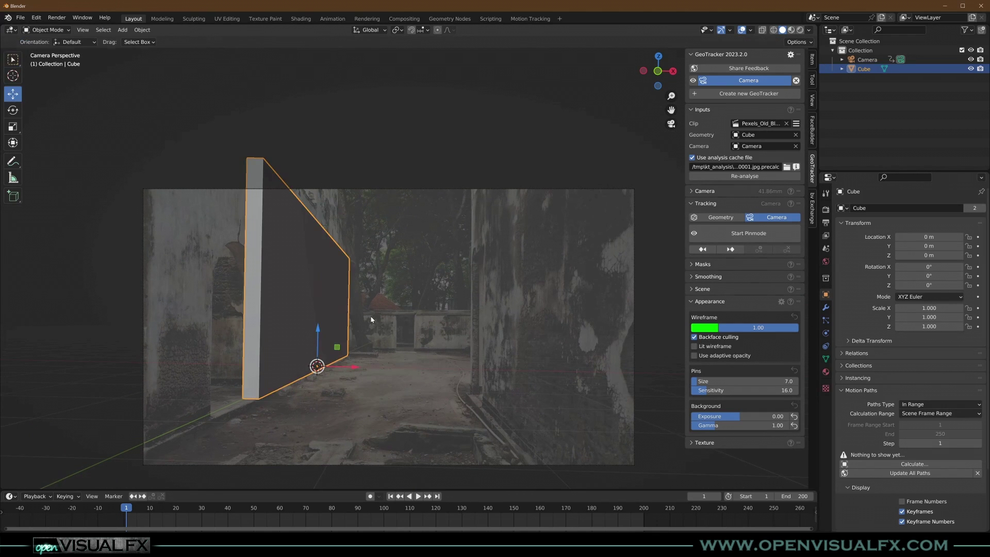
pyautogui.moveTo(371, 319); pyautogui.dragTo(379, 311, button='middle')
pyautogui.press('KP_0')
pyautogui.click(700, 302)
pyautogui.click(720, 315)
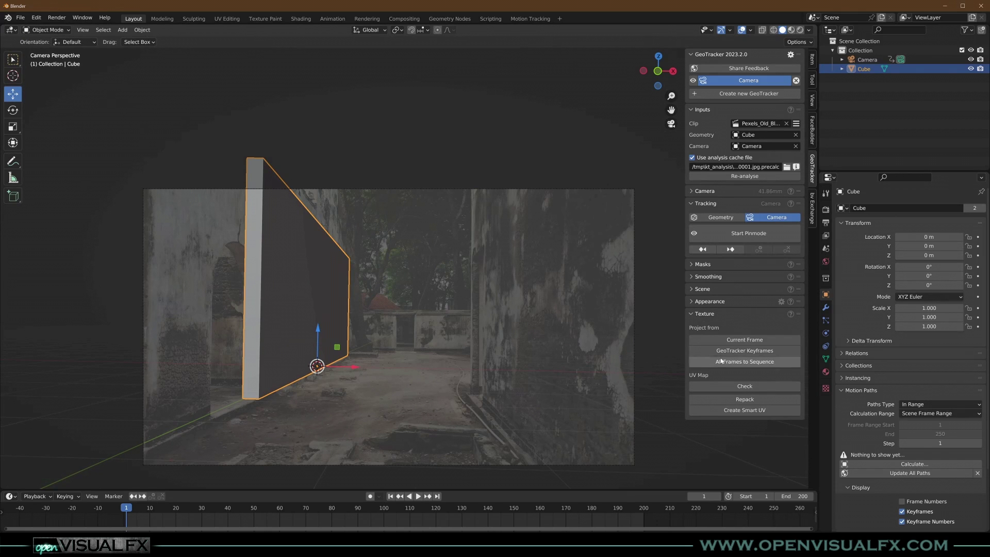
# Project the current frame onto the wall as texture, accepting its overlapping UVs.
pyautogui.click(745, 339)
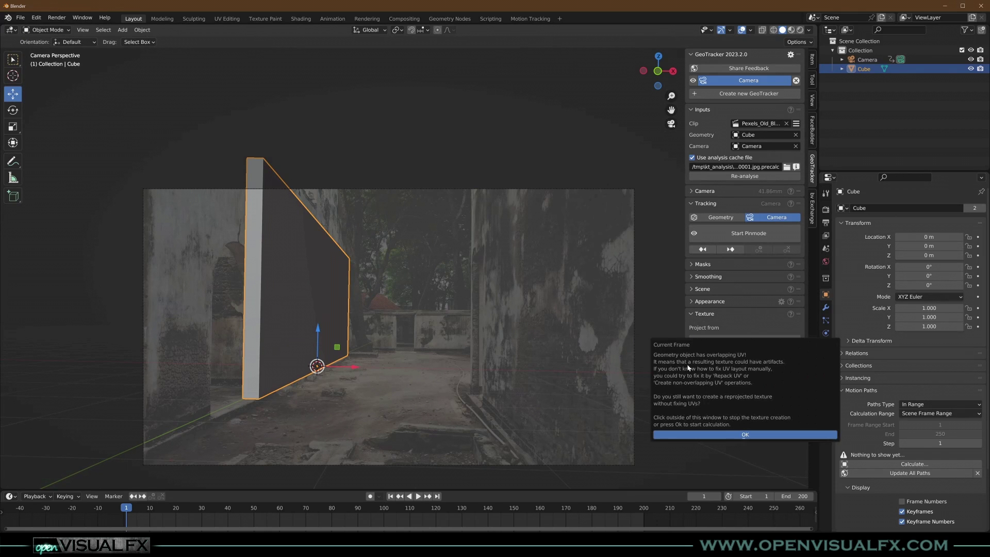
pyautogui.click(743, 435)
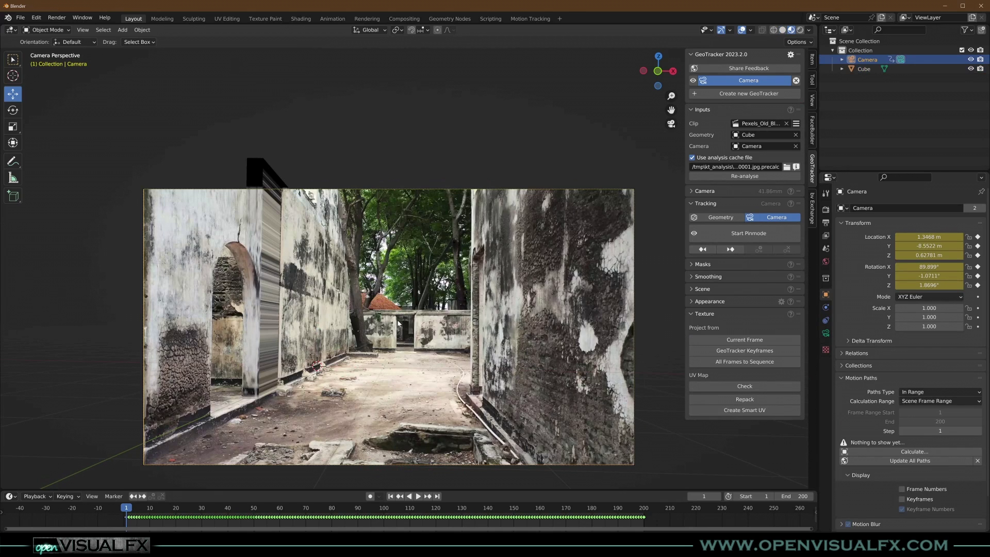
pyautogui.scroll(1, 293, 350)
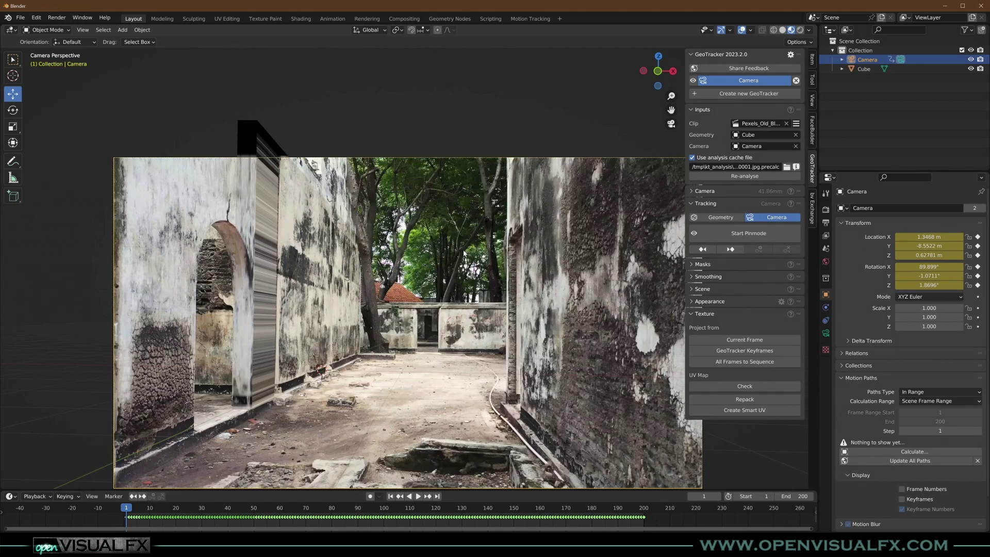
# Unwrap the wall mesh with Smart UV Project, keeping the default island margin.
pyautogui.press('KP_0')
pyautogui.click(474, 233)
pyautogui.press('Tab')
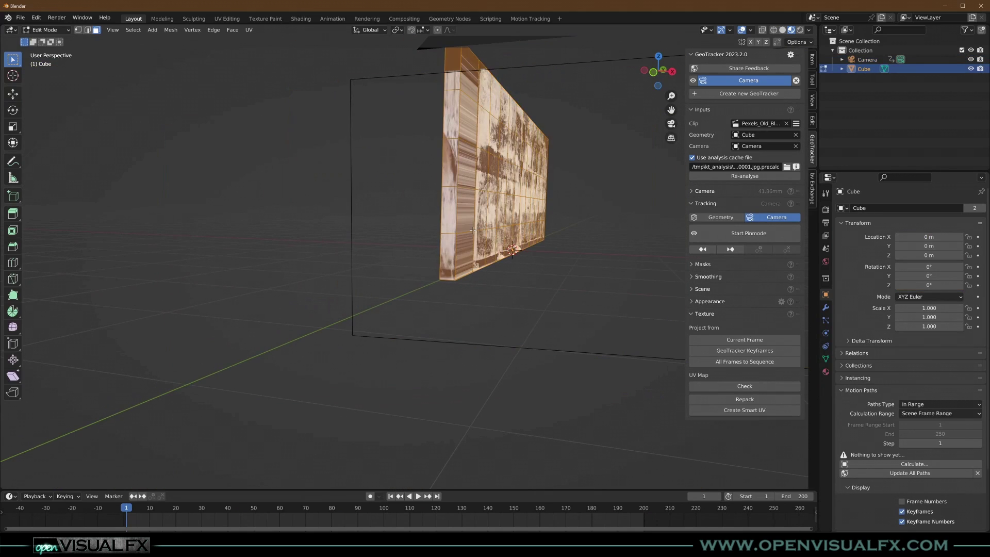
pyautogui.moveTo(473, 233); pyautogui.dragTo(346, 309, button='middle')
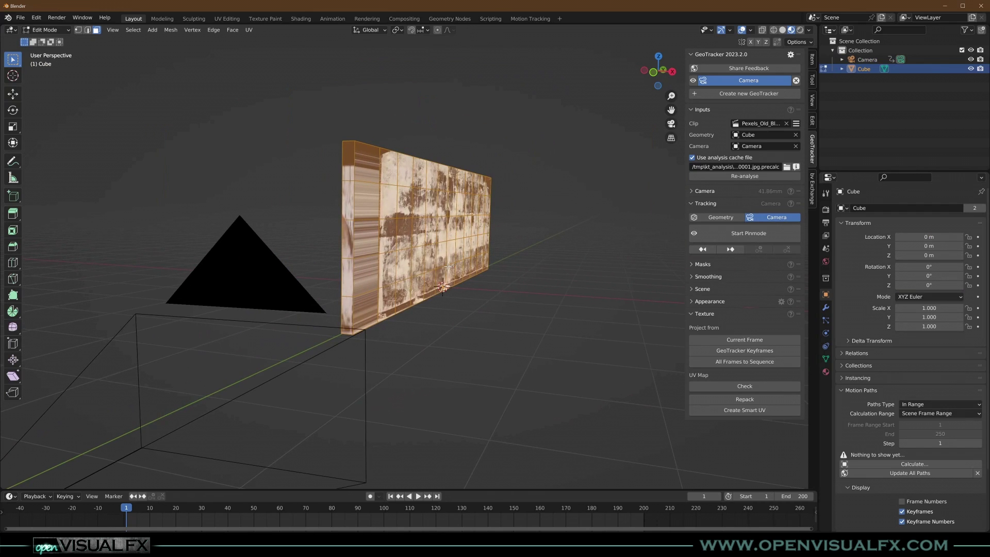
pyautogui.press('u')
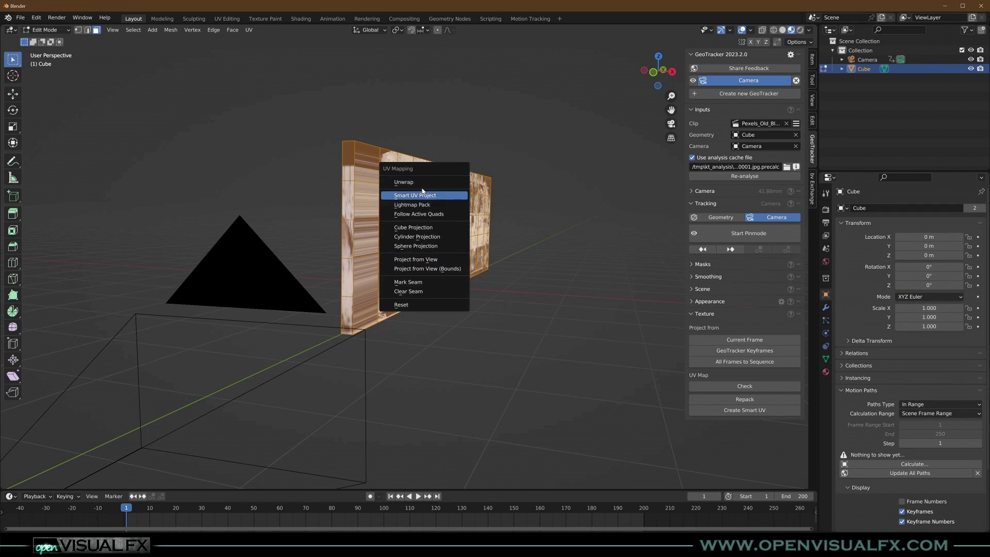
pyautogui.click(425, 195)
pyautogui.press('Tab')
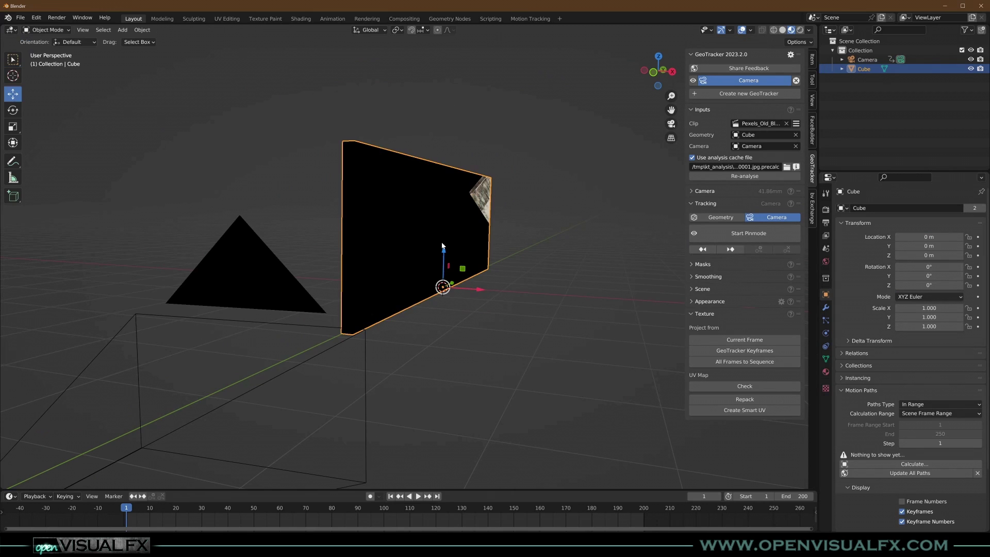
# Project the current frame onto the wall again from the camera view, continuing despite the overlapping UVs.
pyautogui.press('KP_0')
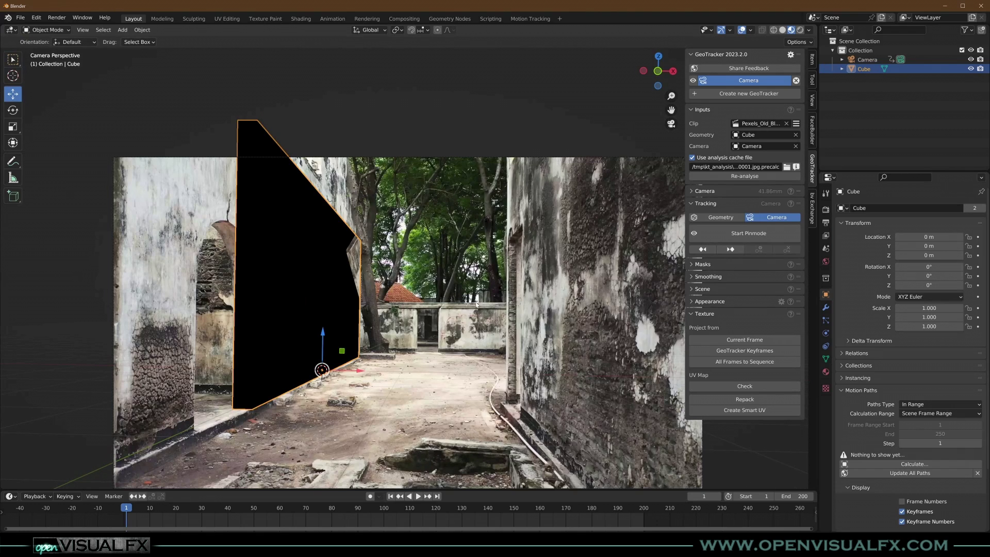
pyautogui.click(734, 342)
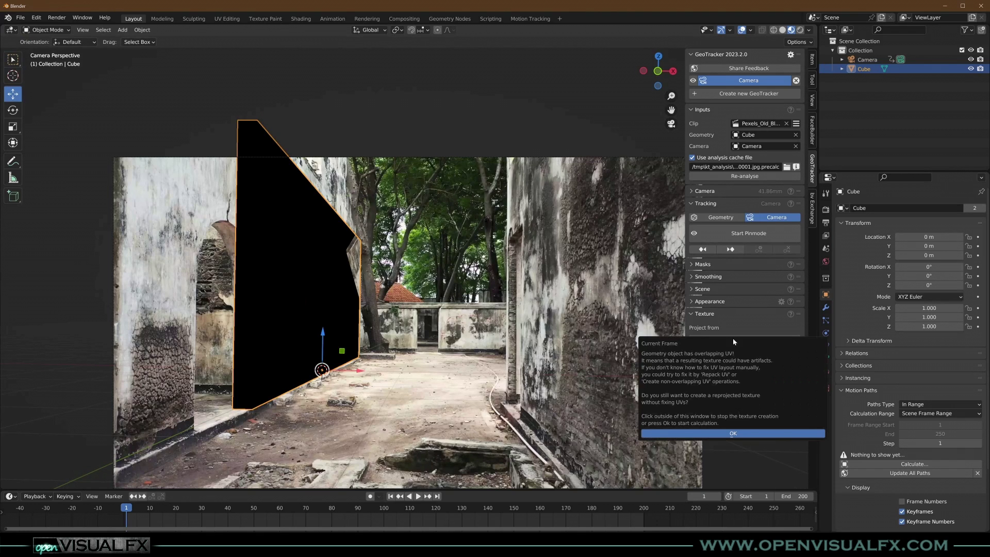
pyautogui.click(734, 434)
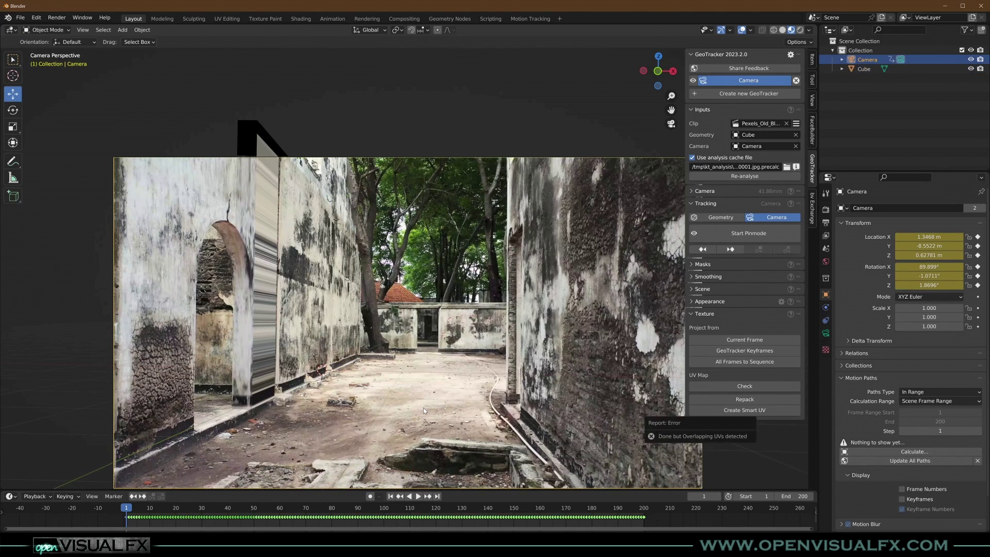
pyautogui.scroll(-2, 350, 297)
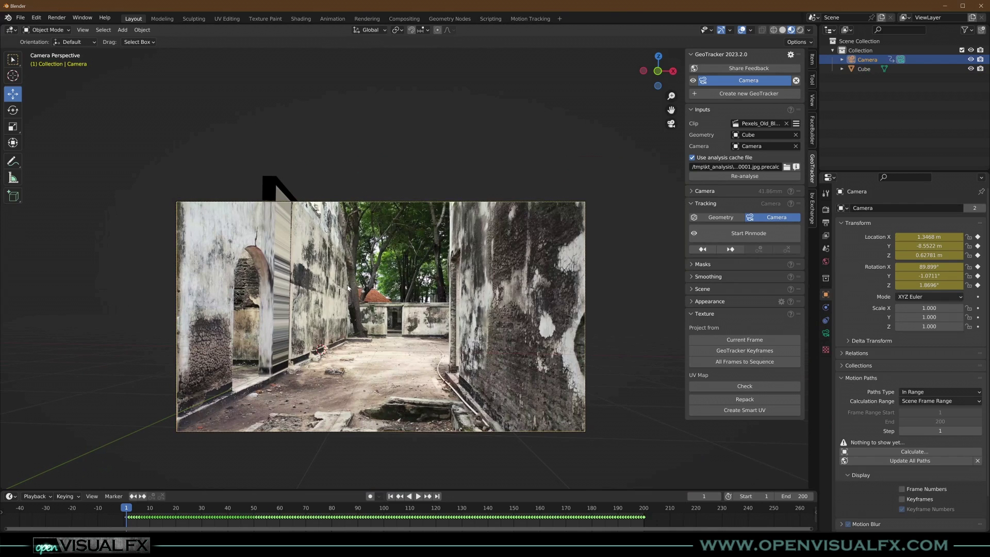
# Unwrap the whole wall mesh again with Smart UV Project, using an island margin of 0.02.
pyautogui.moveTo(348, 287); pyautogui.dragTo(396, 218, button='middle')
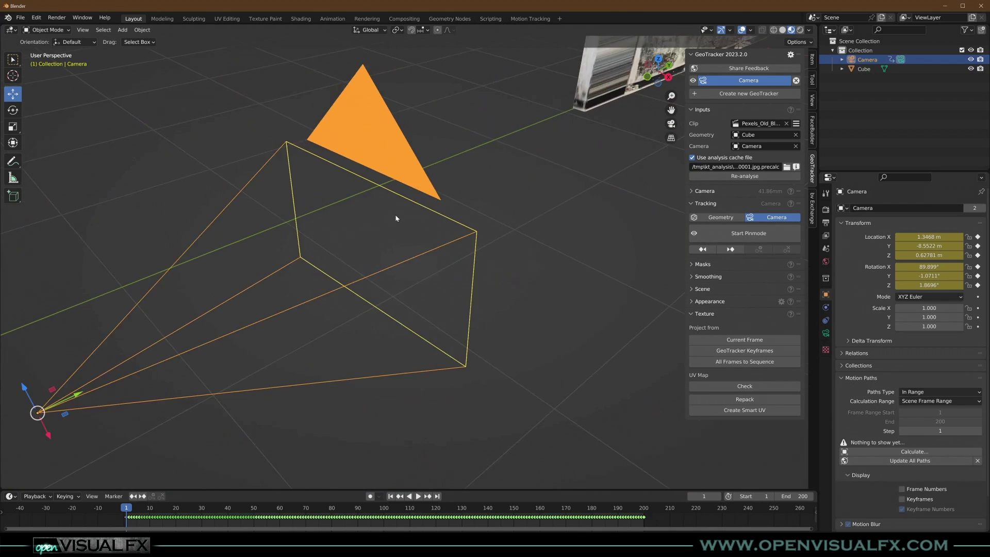
pyautogui.scroll(6, 396, 218)
pyautogui.click(452, 174)
pyautogui.press('Tab')
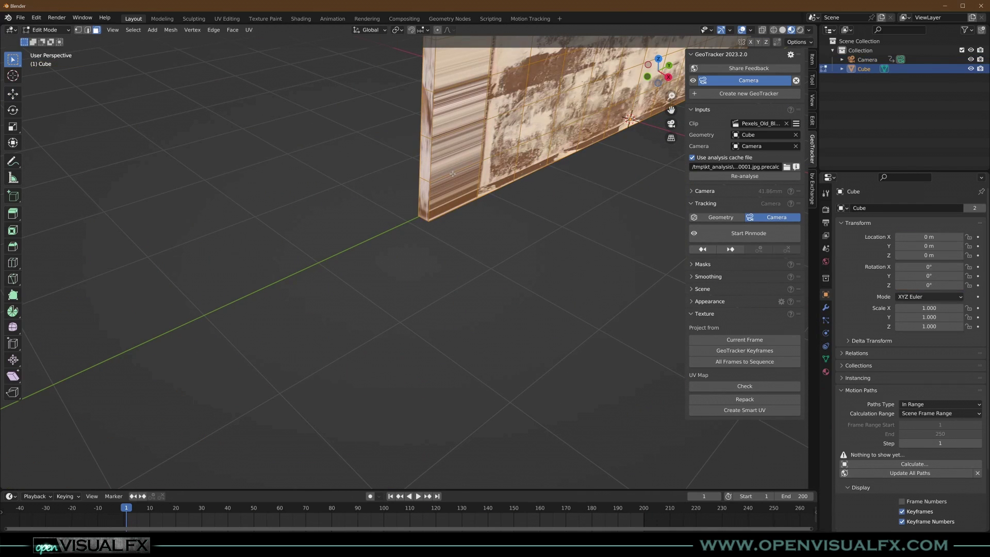
pyautogui.press('u')
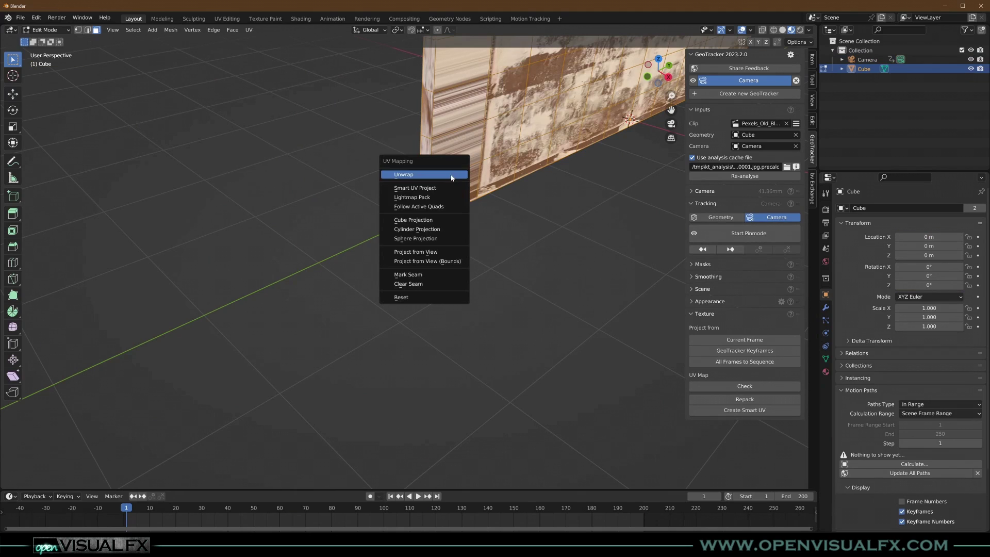
pyautogui.click(413, 189)
pyautogui.click(415, 229)
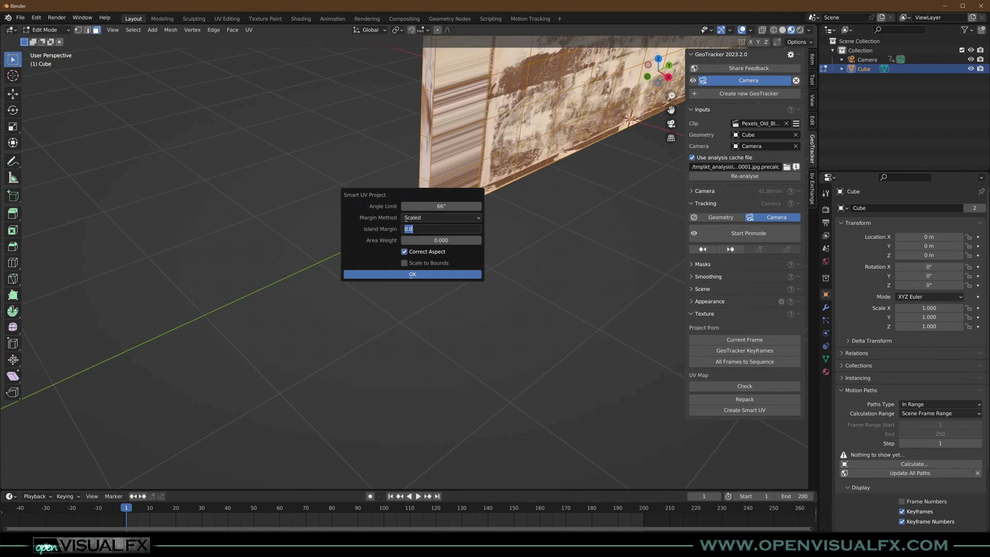
pyautogui.write('0')
pyautogui.press('Return')
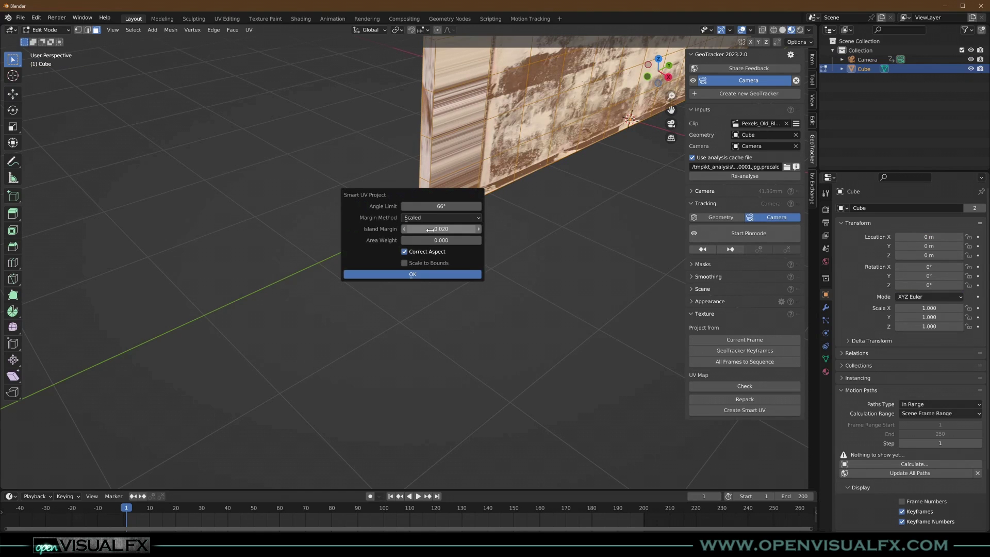
pyautogui.click(432, 274)
pyautogui.press('Tab')
pyautogui.moveTo(471, 245); pyautogui.dragTo(354, 287, button='middle')
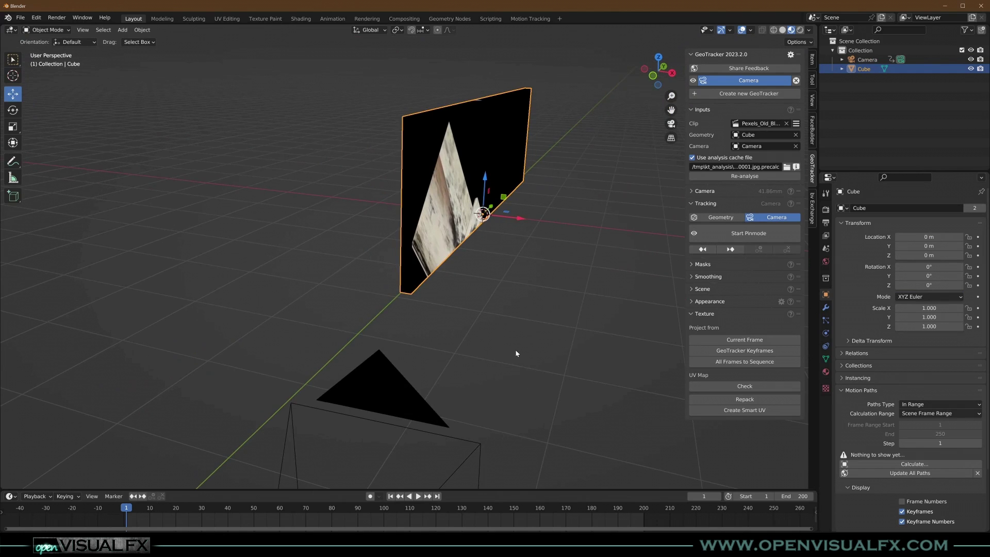
# From the camera view, project the current frame onto the newly unwrapped wall.
pyautogui.press('KP_0')
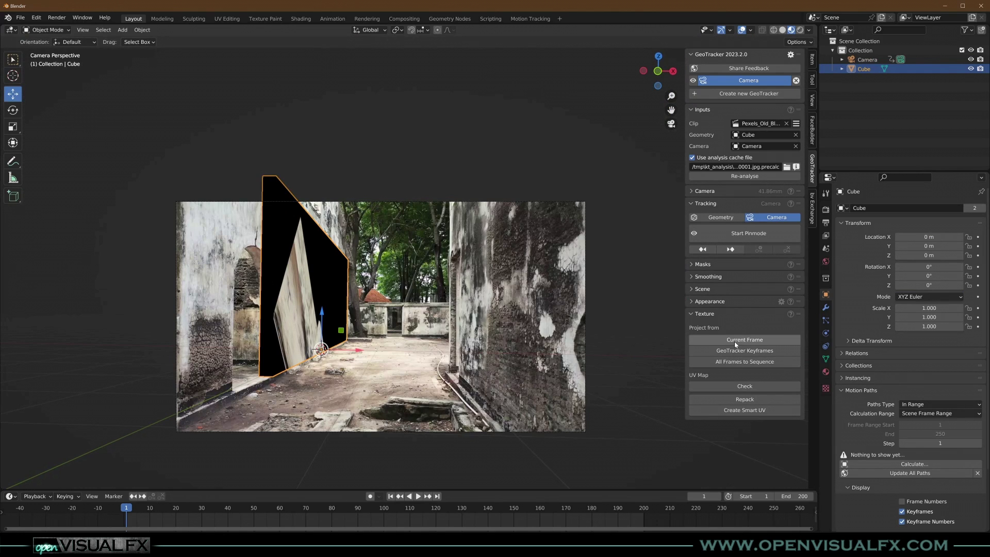
pyautogui.click(736, 341)
pyautogui.scroll(3, 298, 308)
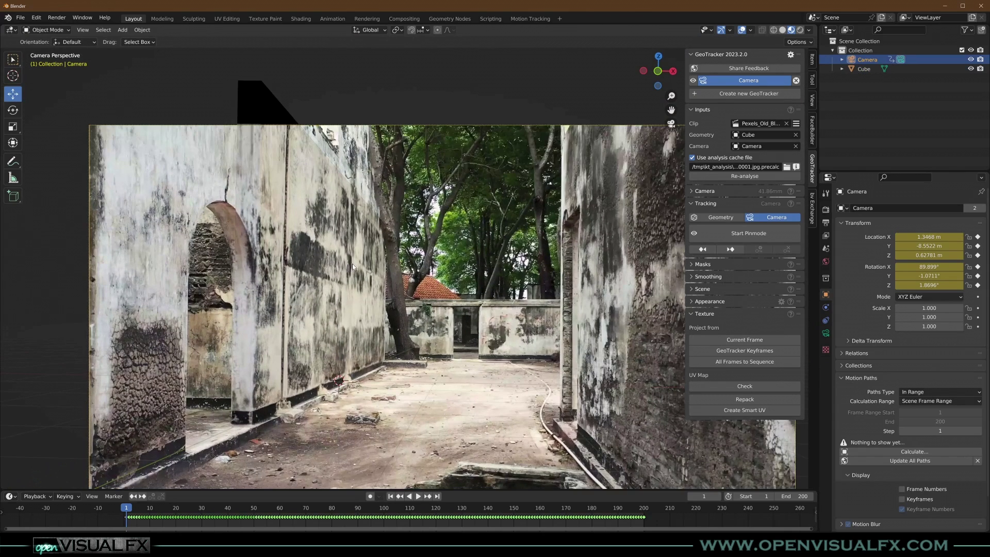
# Play the tracked camera move from outside the camera to examine the textured wall, and return to the camera view.
pyautogui.moveTo(461, 235); pyautogui.dragTo(339, 372, button='middle')
pyautogui.press('space')
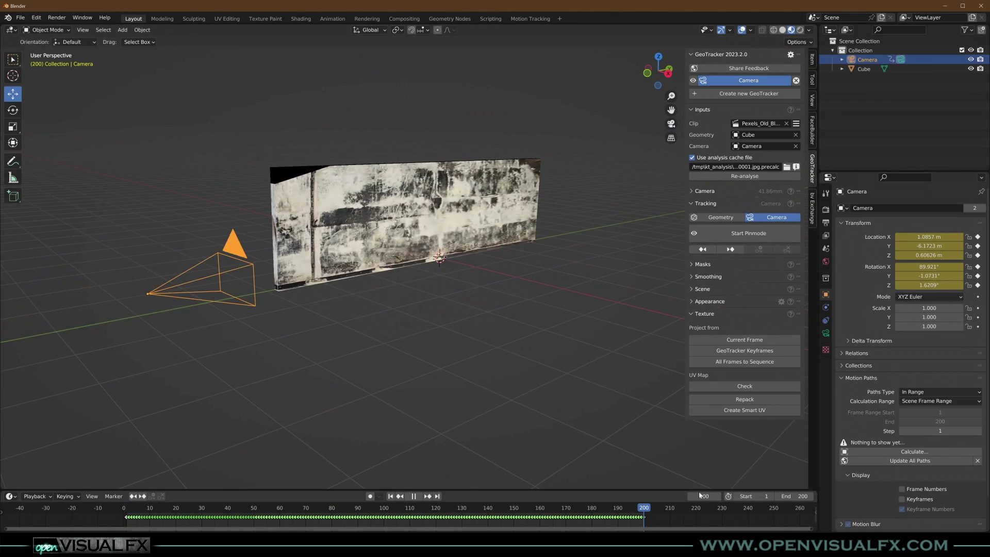
pyautogui.press('space')
pyautogui.moveTo(277, 342); pyautogui.dragTo(326, 267, button='middle')
pyautogui.press('KP_0')
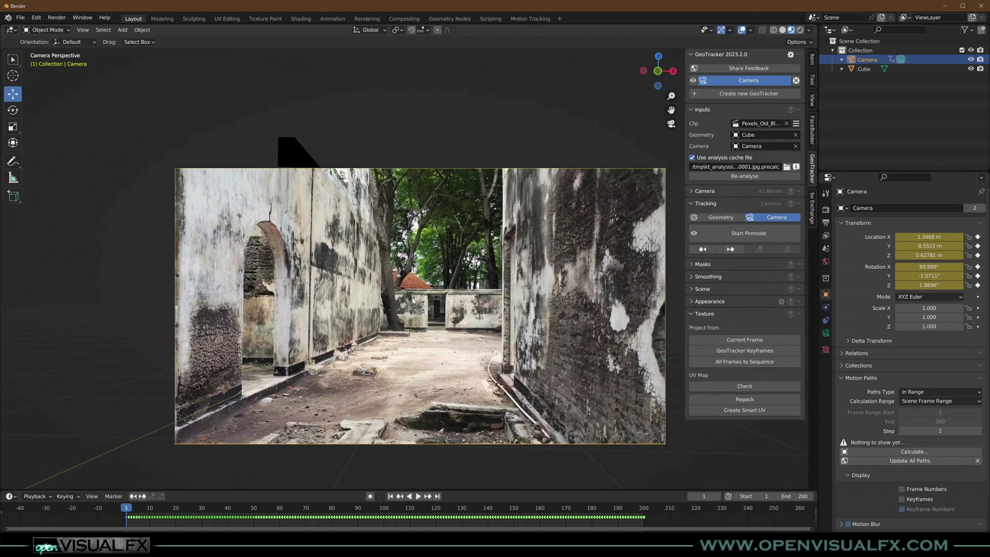
# Add a mesh plane and move it about 1.84 m along X, away from the textured wall.
pyautogui.moveTo(413, 301); pyautogui.dragTo(428, 284, button='middle')
pyautogui.hotkey('shift', 'a')
pyautogui.moveTo(362, 295)
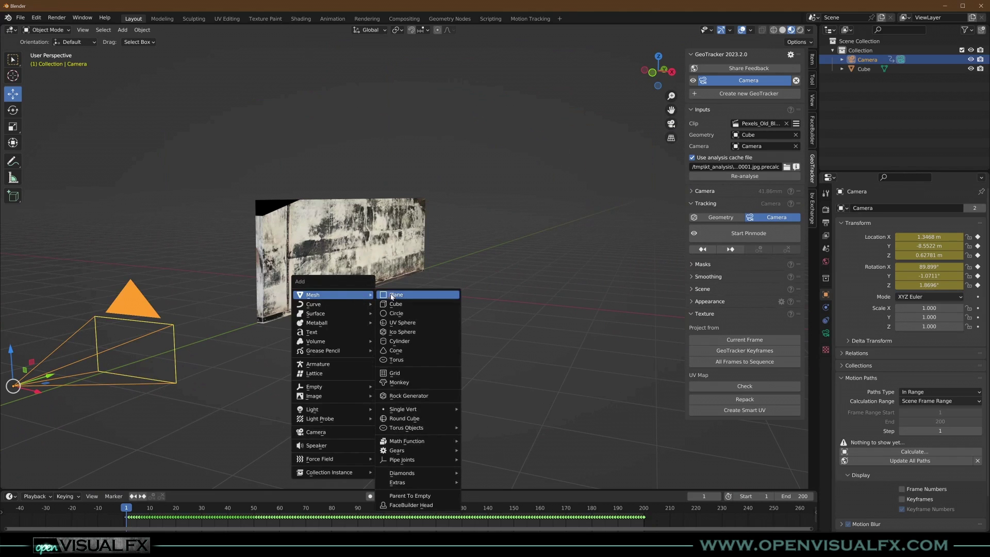
pyautogui.click(400, 296)
pyautogui.moveTo(403, 293); pyautogui.dragTo(485, 316)
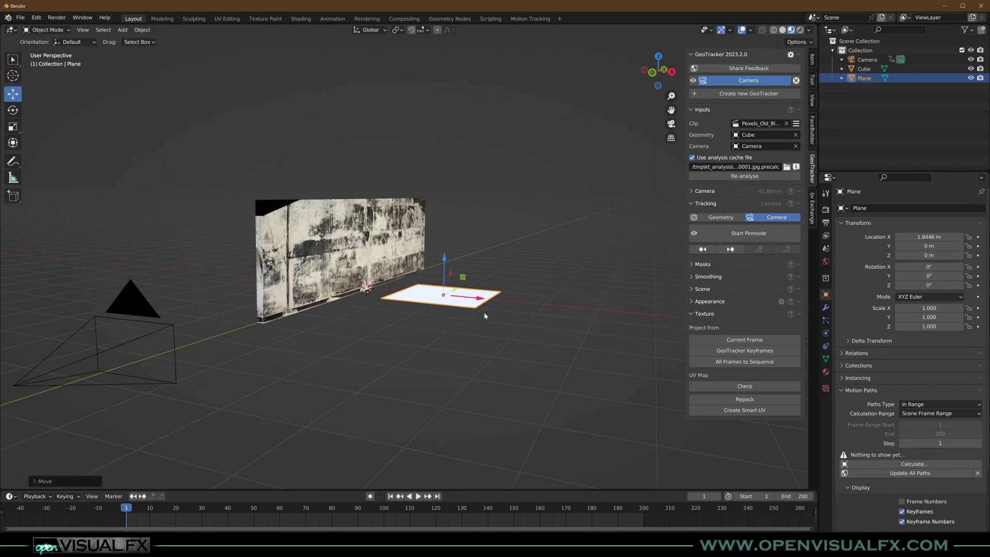
# Rotate the plane -90° about the global Y axis to stand it upright.
pyautogui.press('r')
pyautogui.press('y')
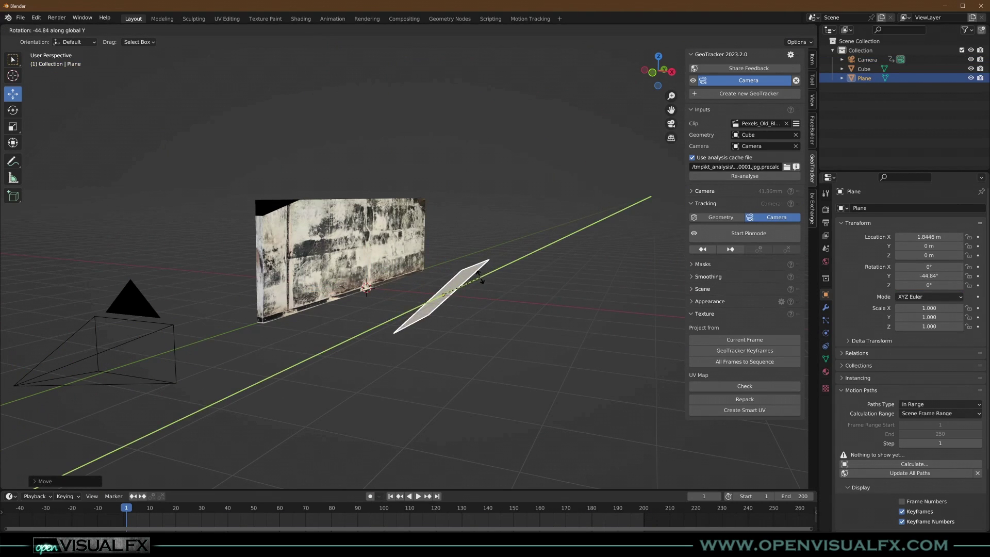
pyautogui.write('-90')
pyautogui.press('Return')
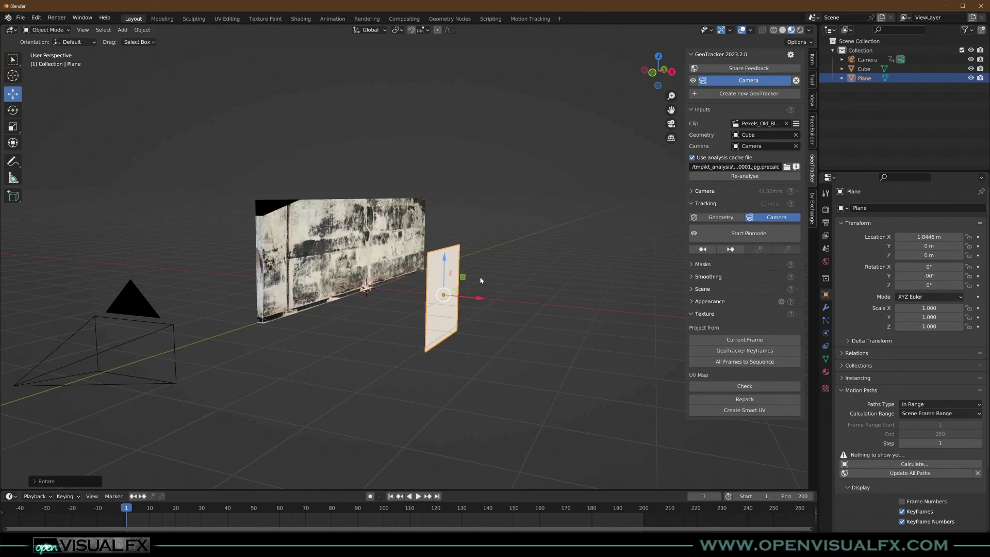
# In Edit Mode, raise the plane's geometry 1 m along Z so its origin sits on the lower edge.
pyautogui.press('Tab')
pyautogui.write('z1')
pyautogui.press('Return')
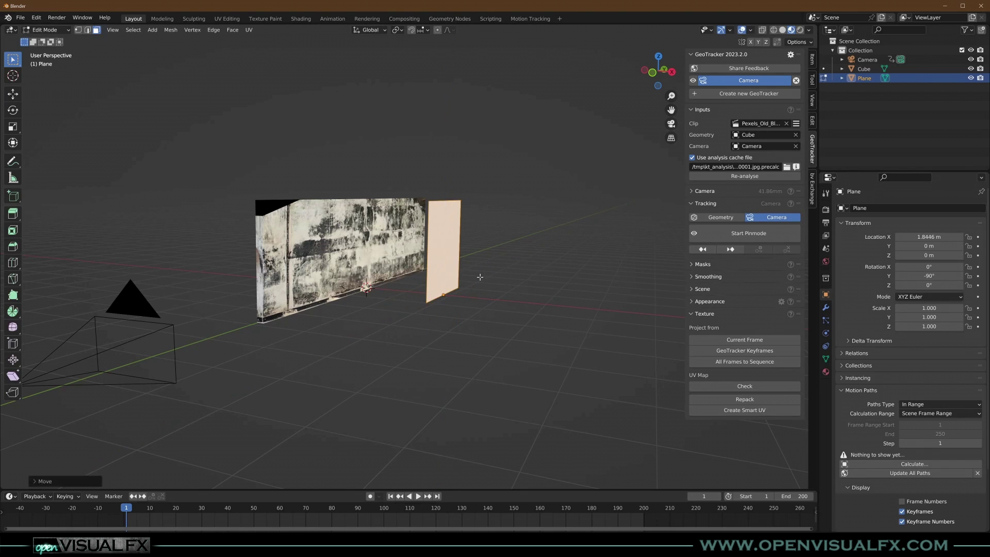
pyautogui.press('Tab')
# Move the plane to about X 1.96 m, Y -1.52 m, and duplicate it about 8.8 m along Y.
pyautogui.moveTo(369, 318); pyautogui.dragTo(473, 319, button='middle')
pyautogui.moveTo(433, 281); pyautogui.dragTo(509, 394)
pyautogui.hotkey('shift', 'd')
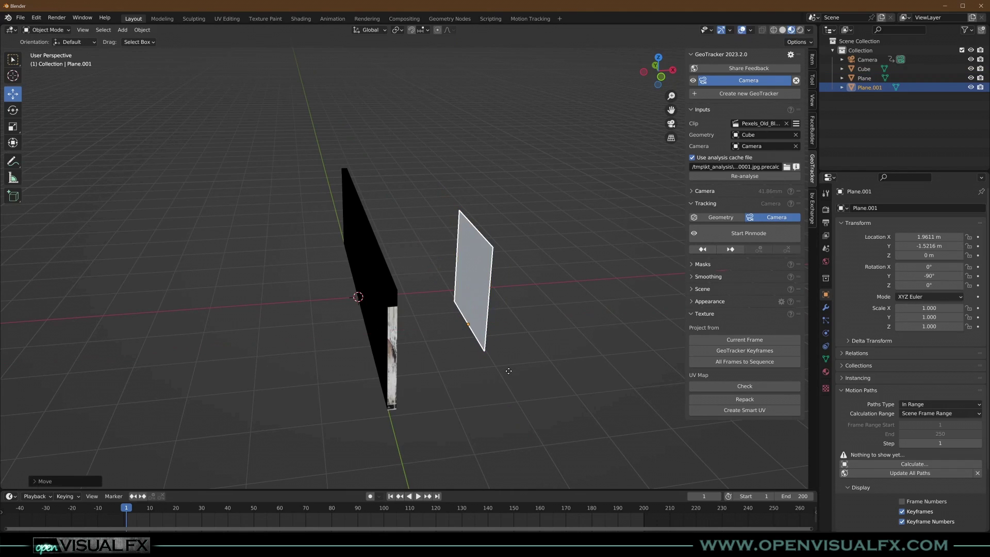
pyautogui.write('y9')
pyautogui.press('Return')
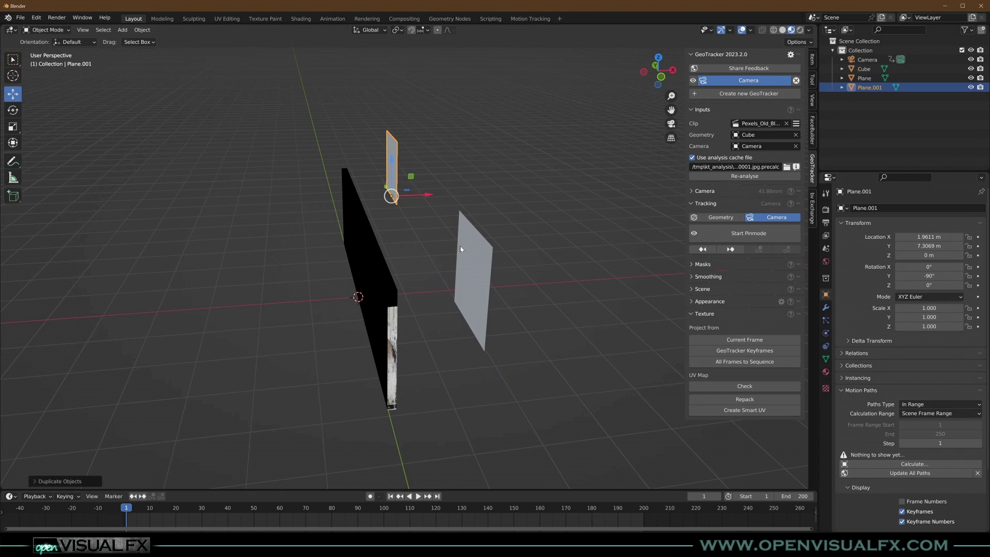
# Rotate the duplicated plane 90° about the global Z axis to face down the alley.
pyautogui.write('z')
pyautogui.write('90')
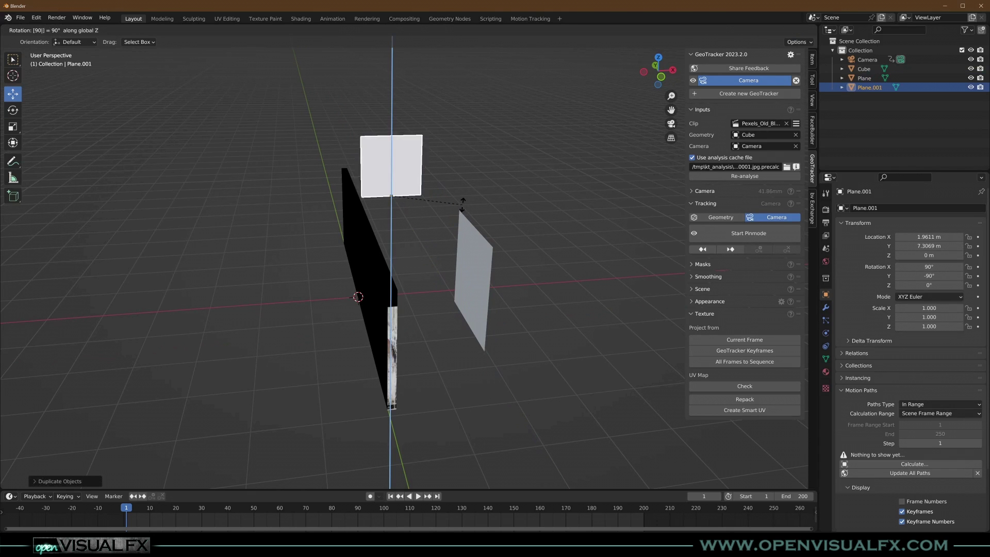
pyautogui.press('Return')
pyautogui.moveTo(461, 204); pyautogui.dragTo(360, 304, button='middle')
pyautogui.moveTo(385, 274); pyautogui.dragTo(402, 276, button='middle')
# Through the camera, move the original plane along Y to about -5.23 m, beside the right-hand building wall.
pyautogui.click(487, 261)
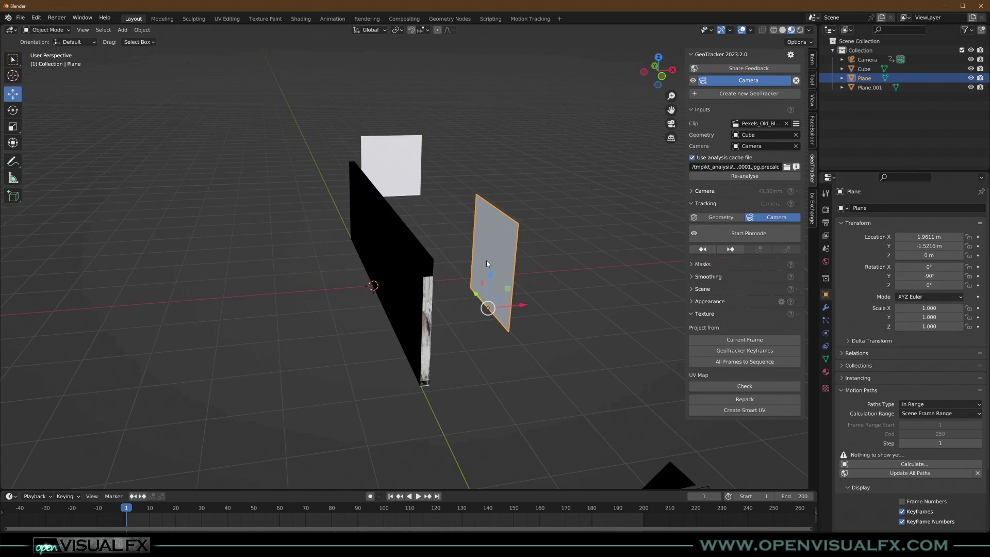
pyautogui.moveTo(487, 261); pyautogui.dragTo(476, 260, button='middle')
pyautogui.press('KP_0')
pyautogui.scroll(2, 464, 325)
pyautogui.keyDown('shift'); pyautogui.moveTo(464, 325); pyautogui.dragTo(361, 263, button='middle'); pyautogui.keyUp('shift')
pyautogui.press('g')
pyautogui.press('y')
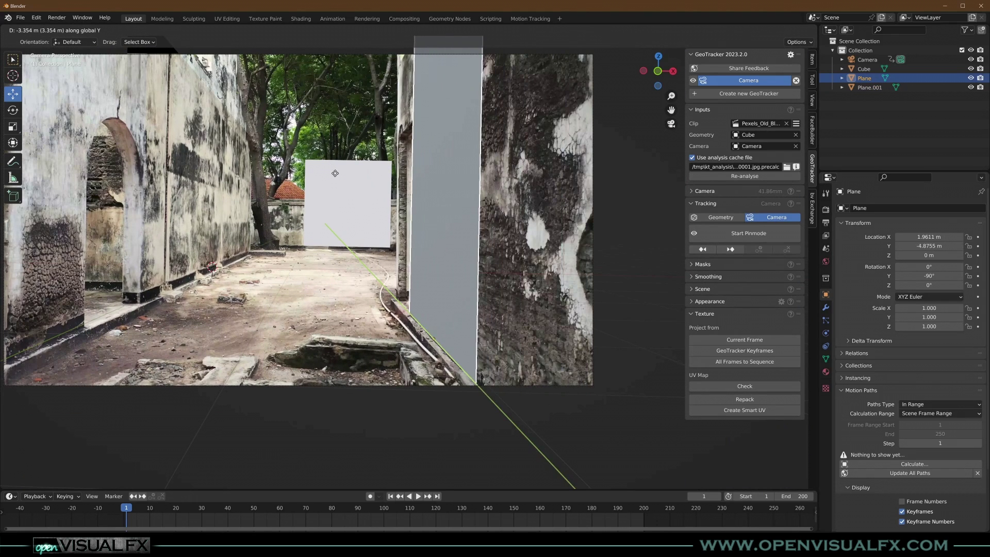
pyautogui.click(337, 172)
pyautogui.scroll(-2, 359, 216)
pyautogui.keyDown('shift'); pyautogui.moveTo(515, 232); pyautogui.dragTo(519, 256, button='middle'); pyautogui.keyUp('shift')
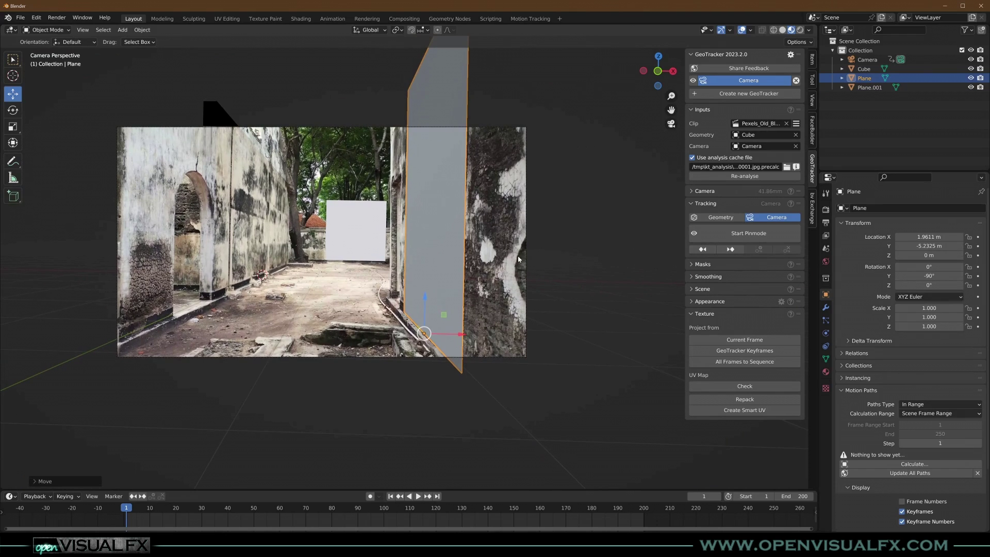
# Scale the plane to about 0.82 in X and 1.85 in Y to cover the right-hand building wall, and play the shot.
pyautogui.press('s')
pyautogui.click(467, 242)
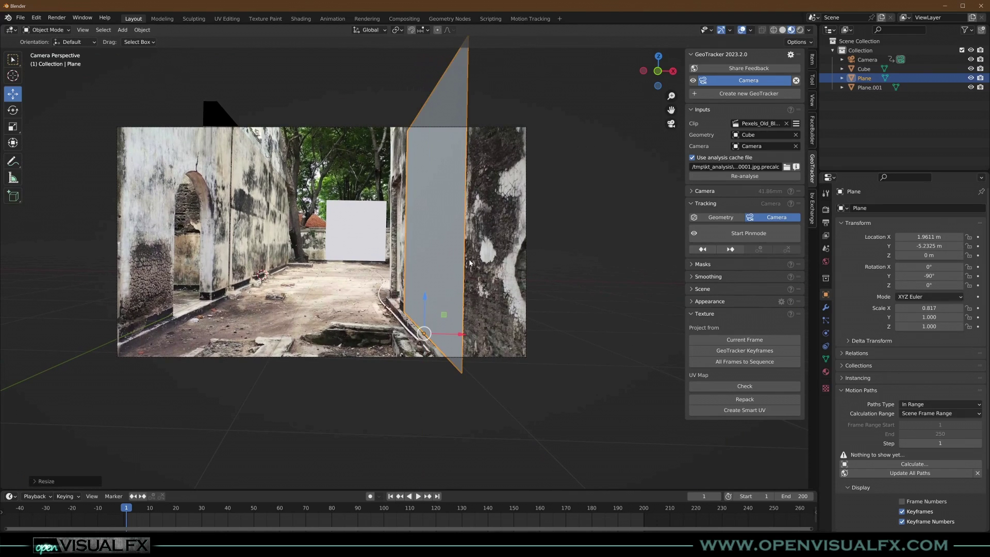
pyautogui.press('s')
pyautogui.press('y')
pyautogui.click(581, 308)
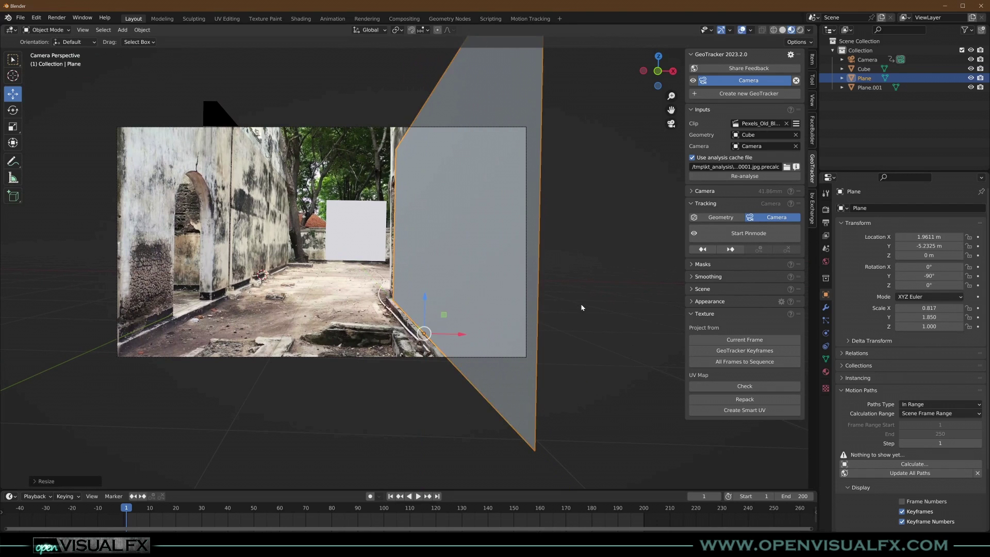
pyautogui.press('space')
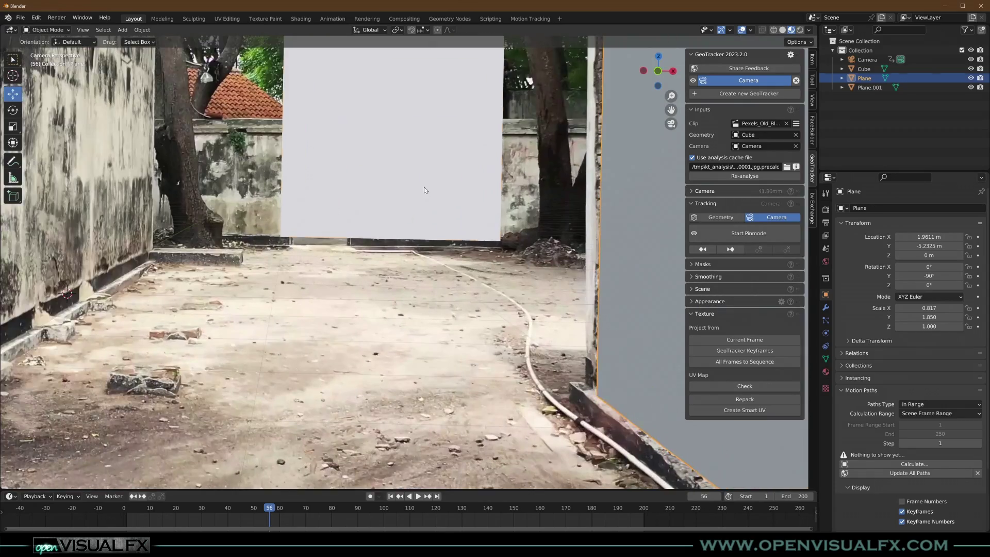
# Play the shot to about frame 194 and move the far plane along Y to about 6.4 m.
pyautogui.click(424, 187)
pyautogui.press('space')
pyautogui.press('space')
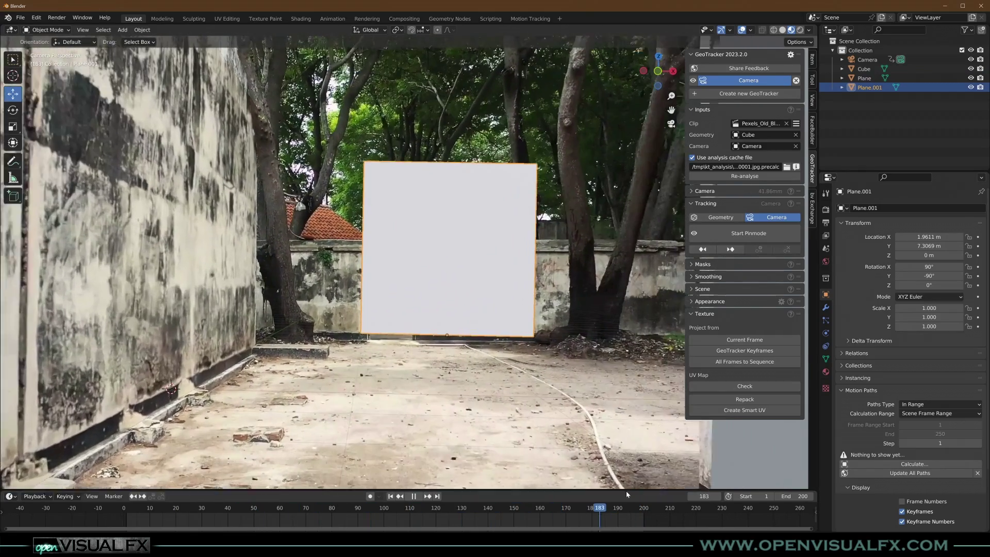
pyautogui.press('space')
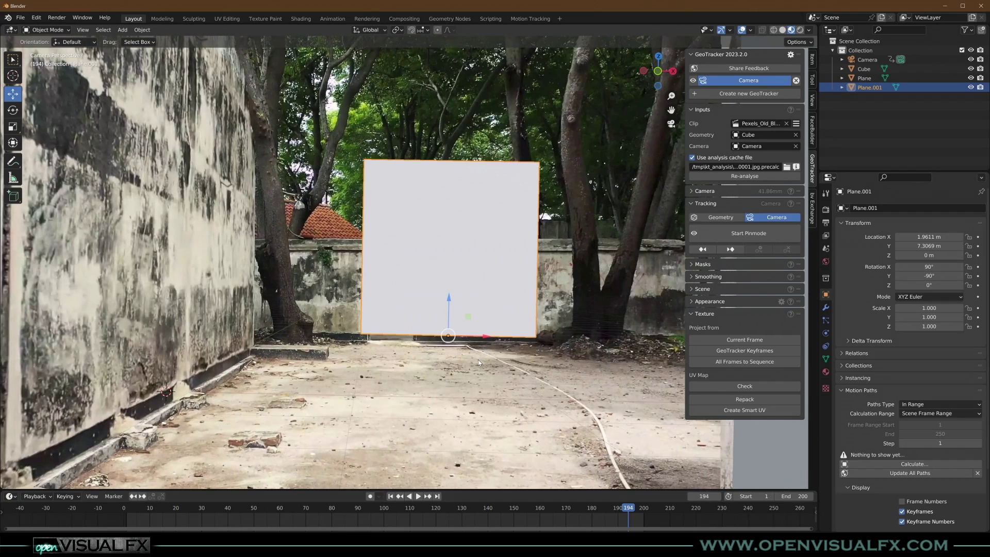
pyautogui.press('g')
pyautogui.press('y')
pyautogui.click(482, 325)
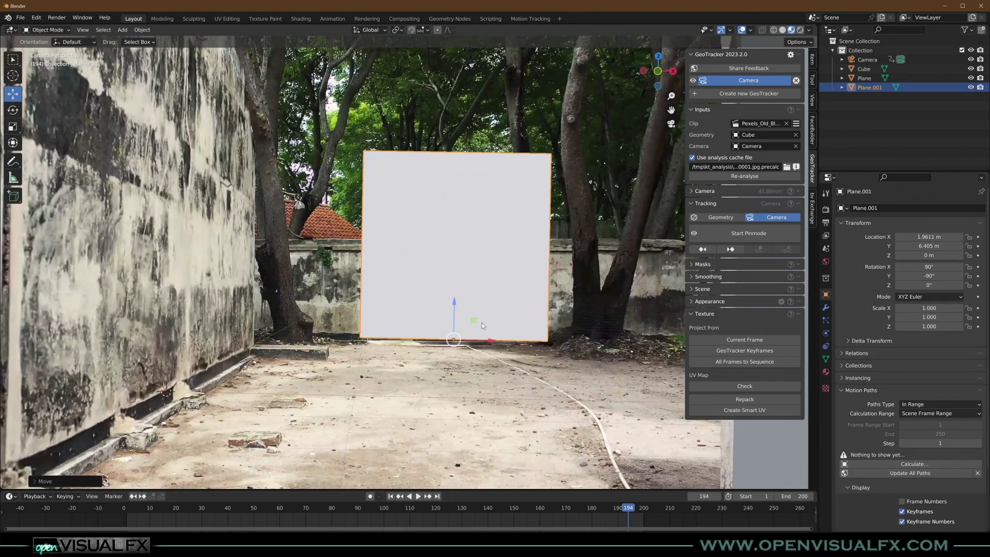
# Scale the far plane to about 0.53 along global Z and 1.91 along Y to fit the back wall.
pyautogui.press('s')
pyautogui.press('z')
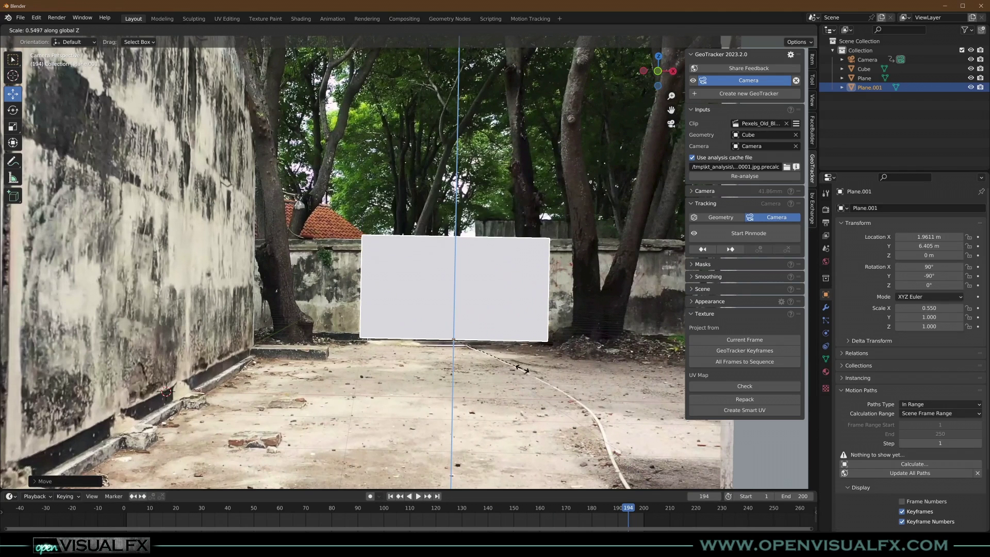
pyautogui.click(521, 341)
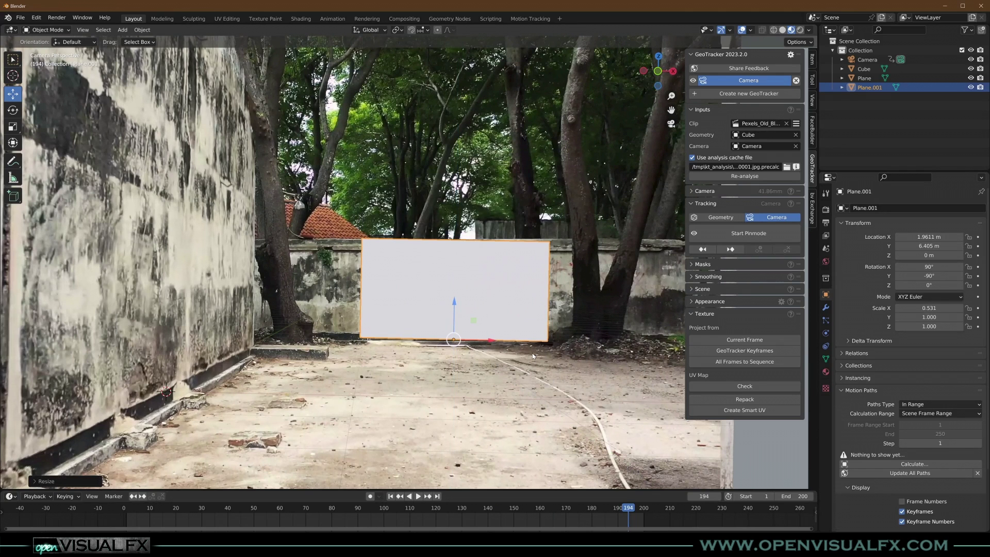
pyautogui.press('s')
pyautogui.press('y')
pyautogui.click(603, 355)
pyautogui.scroll(-3, 419, 350)
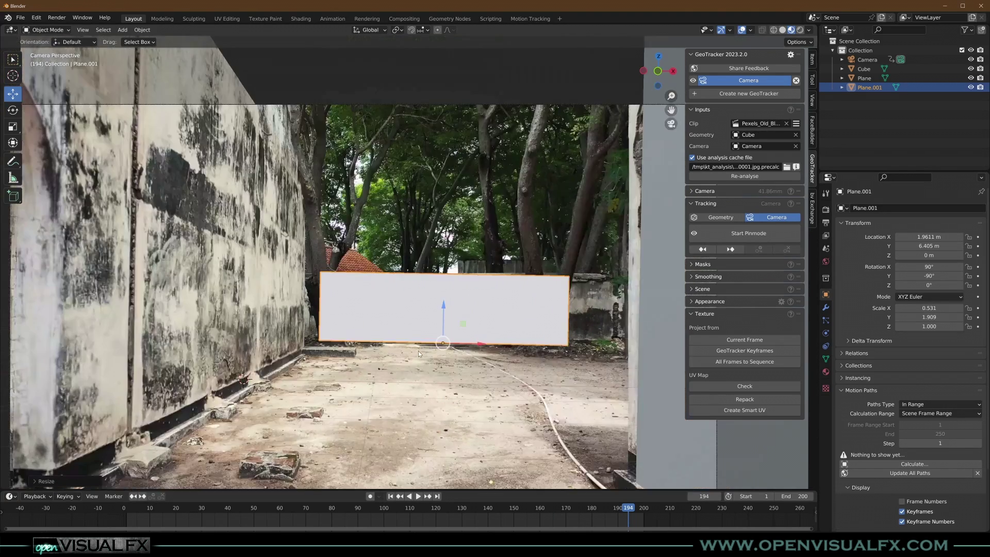
# At frame 153, show the scene in wireframe and rotate the far plane about -0.9° in the camera view to match the back wall.
pyautogui.moveTo(619, 511); pyautogui.dragTo(520, 518)
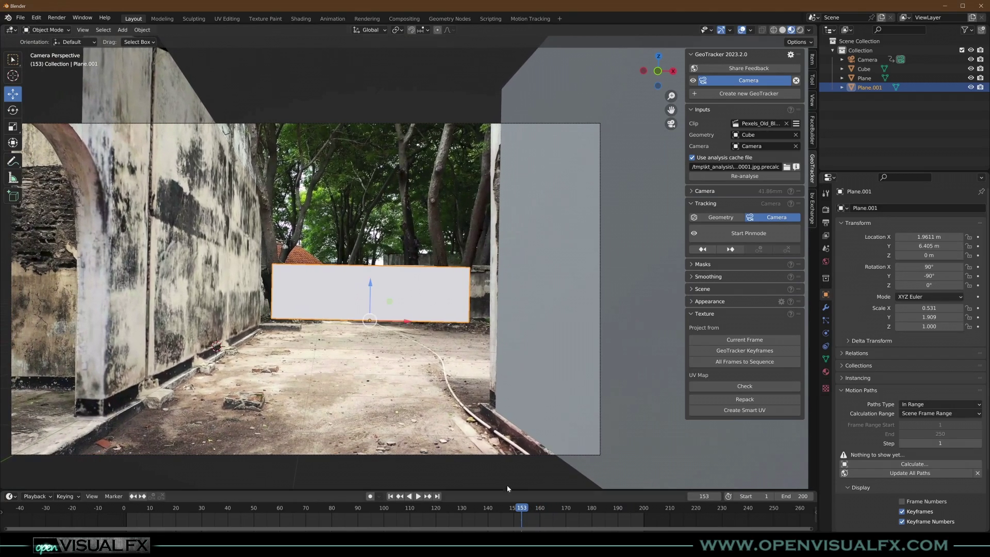
pyautogui.scroll(5, 361, 307)
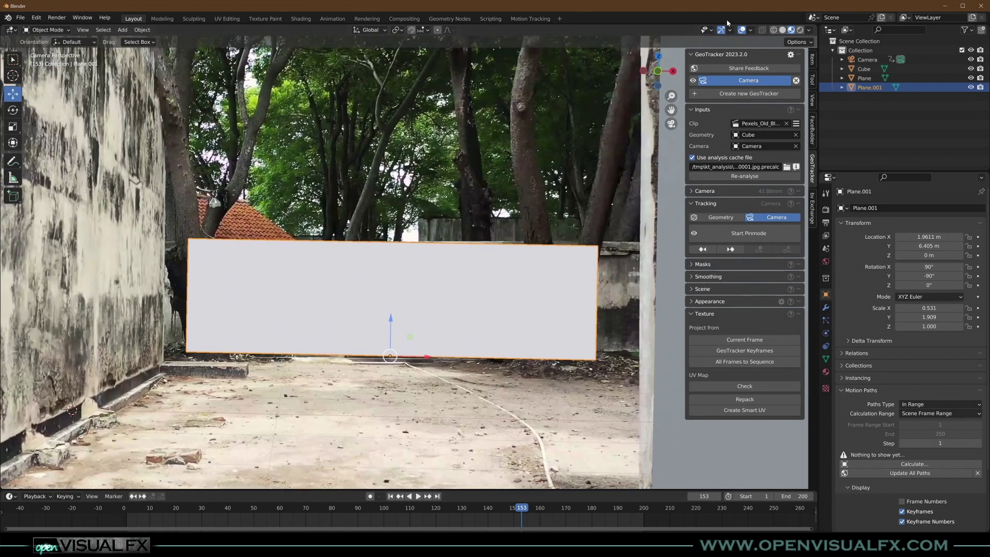
pyautogui.click(772, 30)
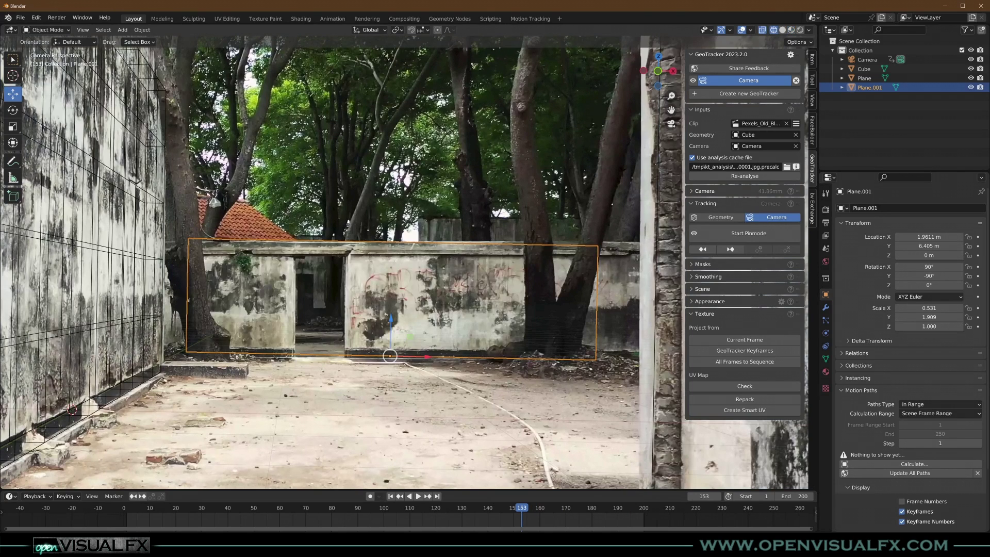
pyautogui.press('r')
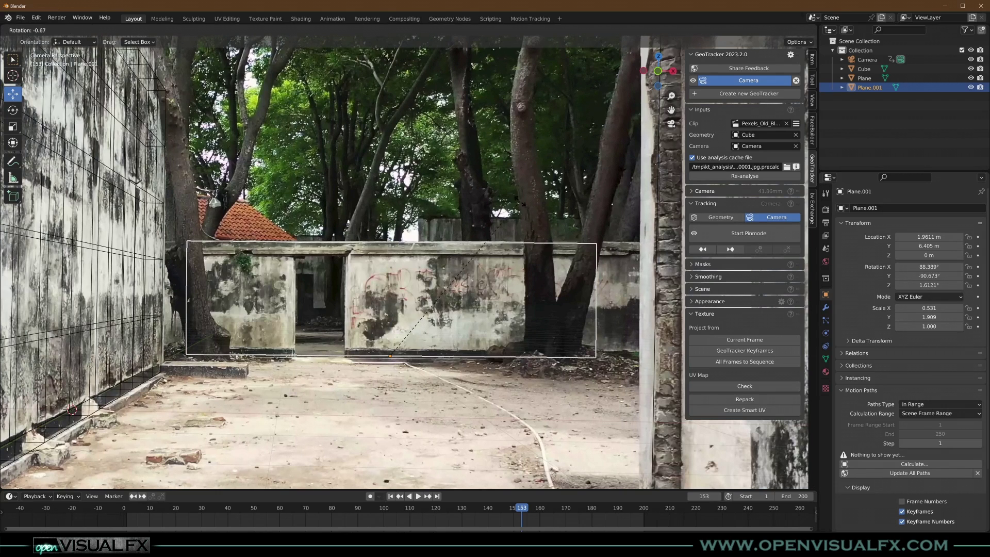
pyautogui.click(498, 183)
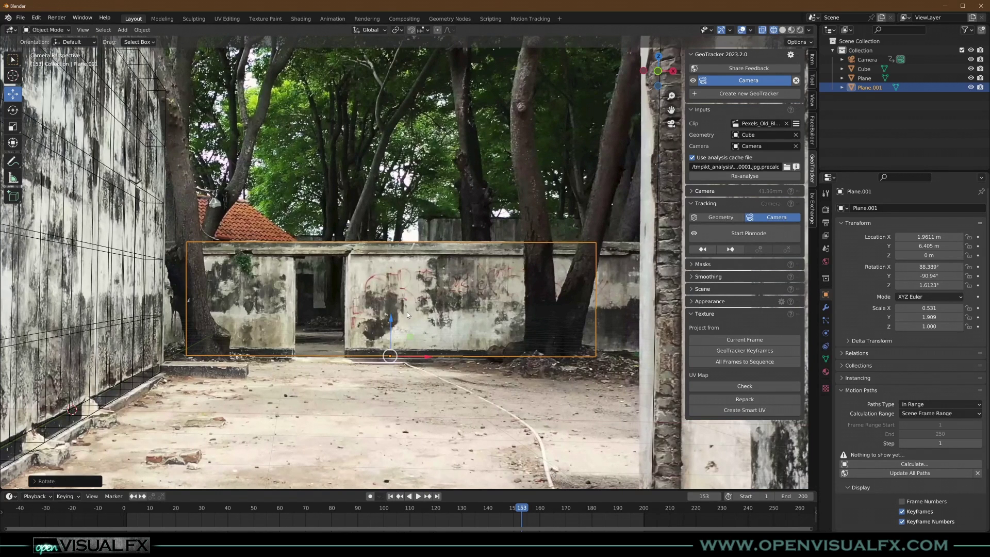
# Switch the viewport to solid shading and go through the shot to frame 120 as the projection frame.
pyautogui.click(783, 31)
pyautogui.scroll(-5, 382, 352)
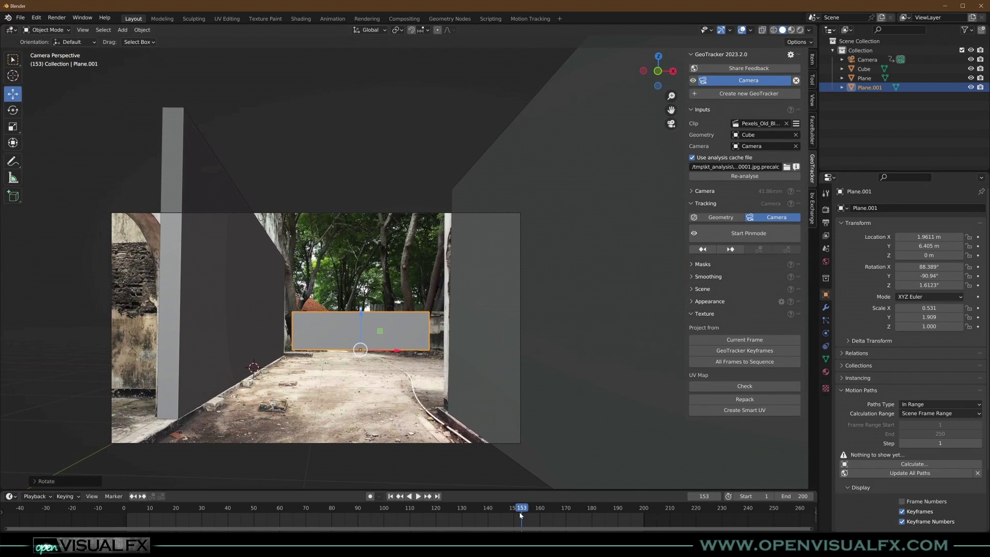
pyautogui.moveTo(520, 515); pyautogui.dragTo(354, 516)
pyautogui.press('space')
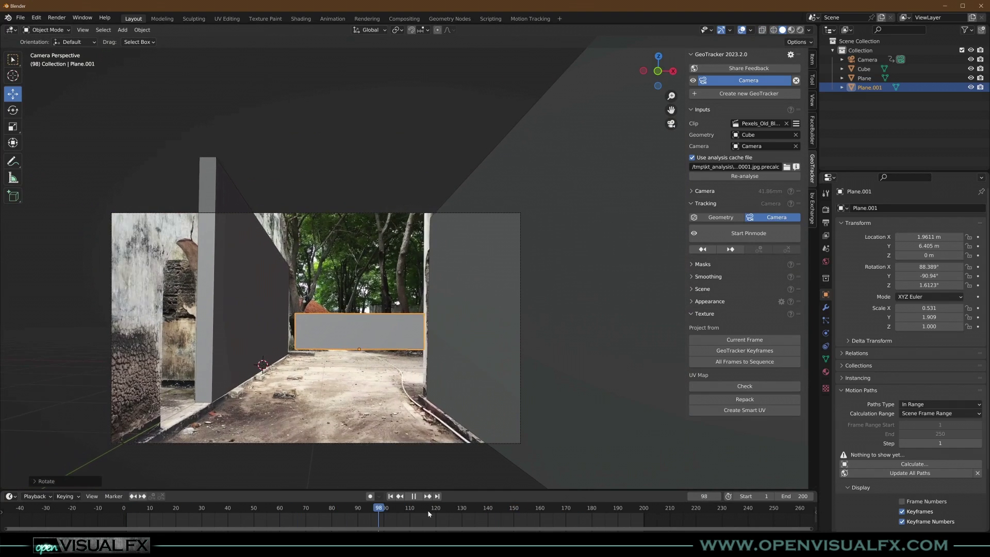
pyautogui.moveTo(428, 509); pyautogui.dragTo(436, 513)
pyautogui.scroll(2, 382, 356)
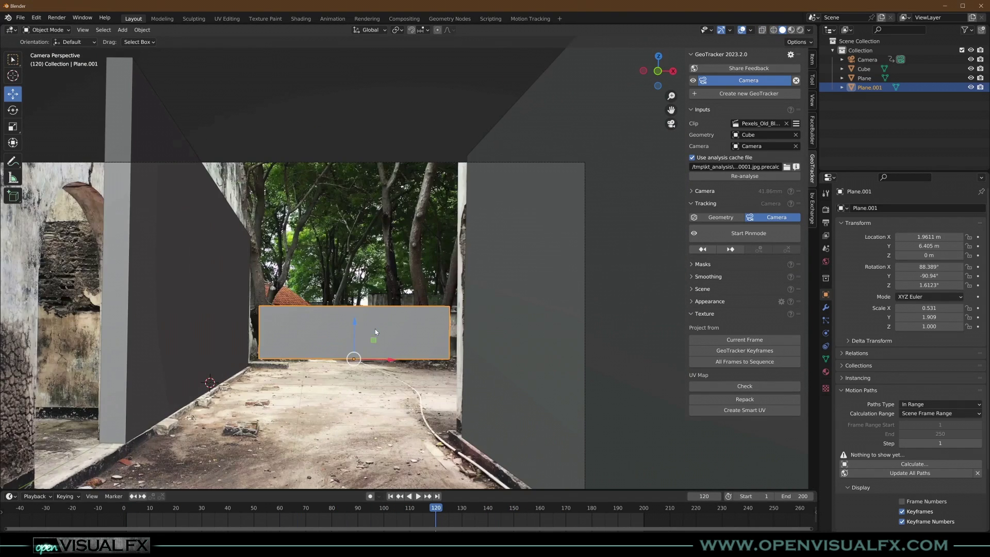
pyautogui.keyDown('shift'); pyautogui.moveTo(373, 340); pyautogui.dragTo(477, 281, button='middle'); pyautogui.keyUp('shift')
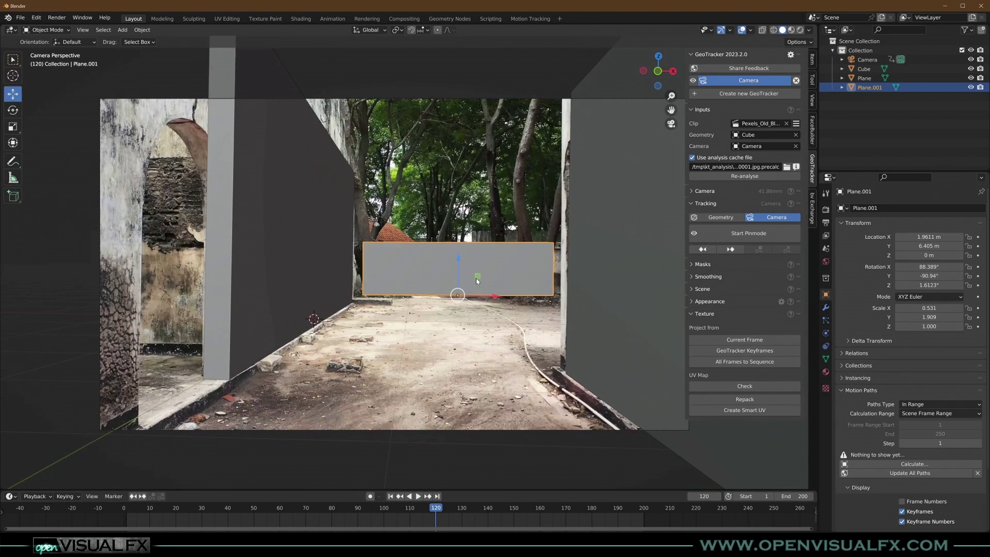
# In the Shading workspace, create a new material for the far plane and add an Image Texture node.
pyautogui.click(297, 19)
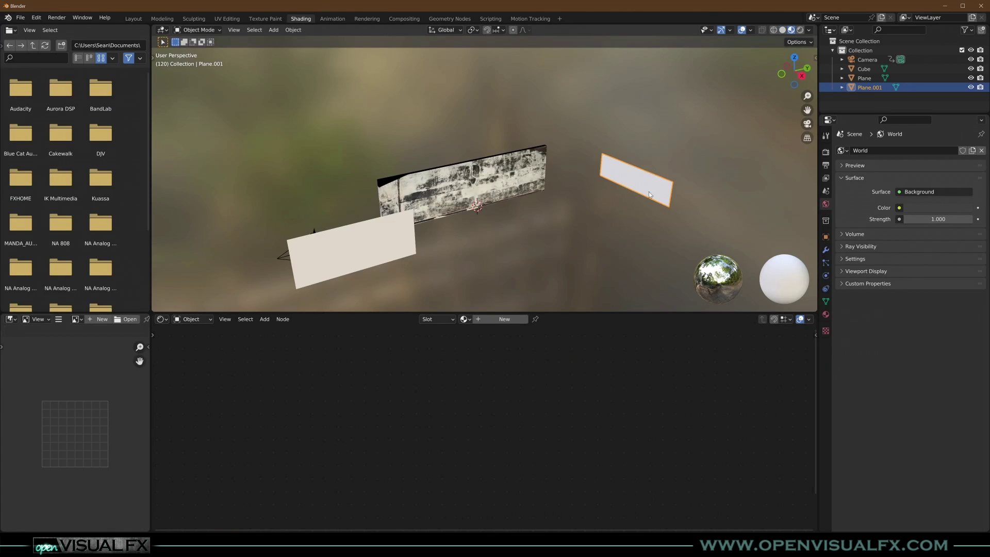
pyautogui.click(504, 319)
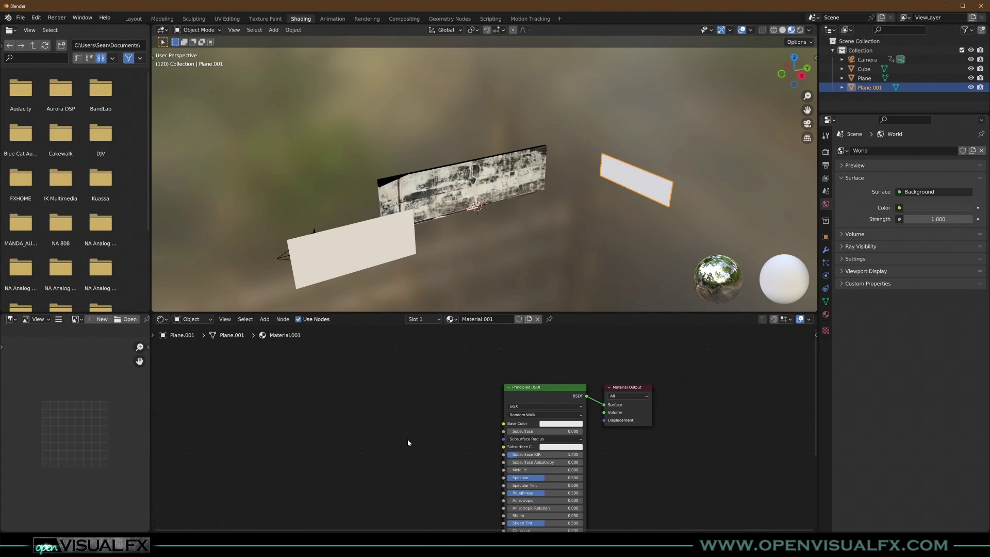
pyautogui.moveTo(359, 472)
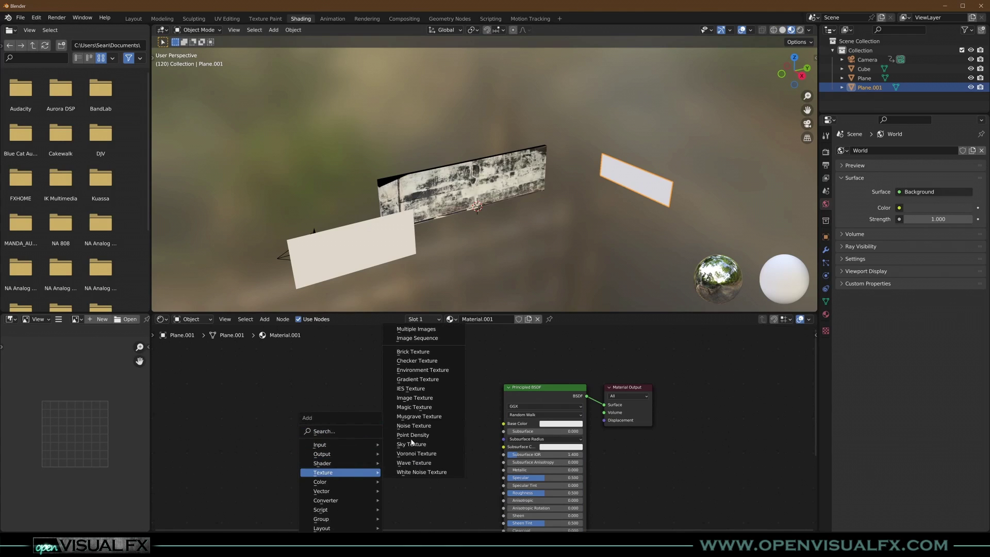
pyautogui.click(417, 398)
# Load Pexels_Old_Bldgs_01_0120.jpg from the frame sequence into the image texture and connect its Color to the shader's Base Color.
pyautogui.click(463, 437)
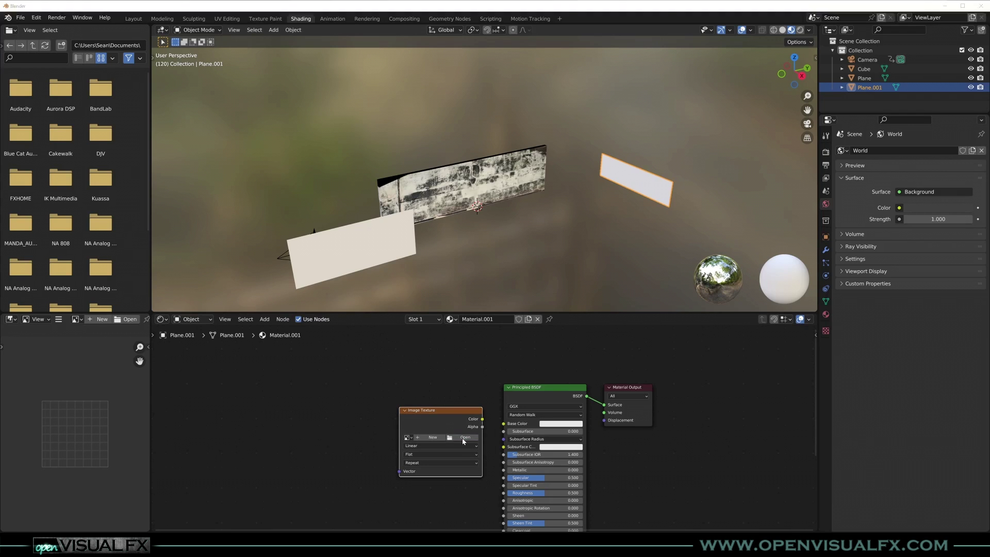
pyautogui.scroll(-2, 319, 268)
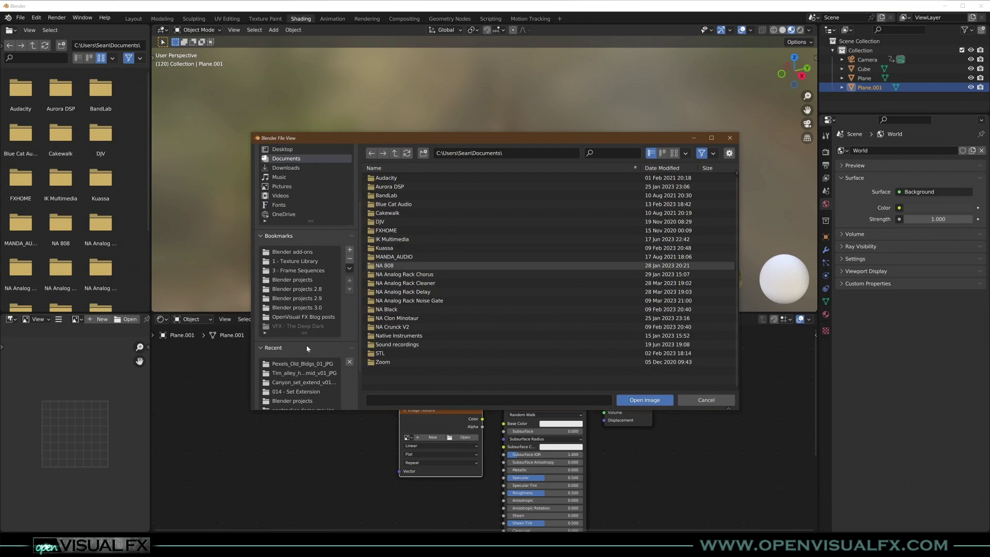
pyautogui.click(304, 363)
pyautogui.scroll(-6, 430, 336)
pyautogui.scroll(-10, 429, 335)
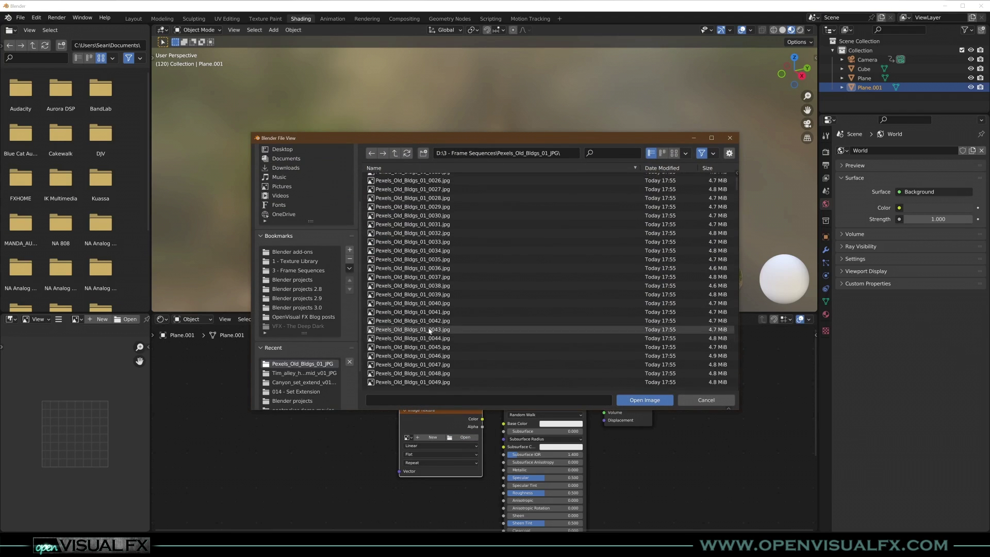
pyautogui.scroll(-12, 426, 323)
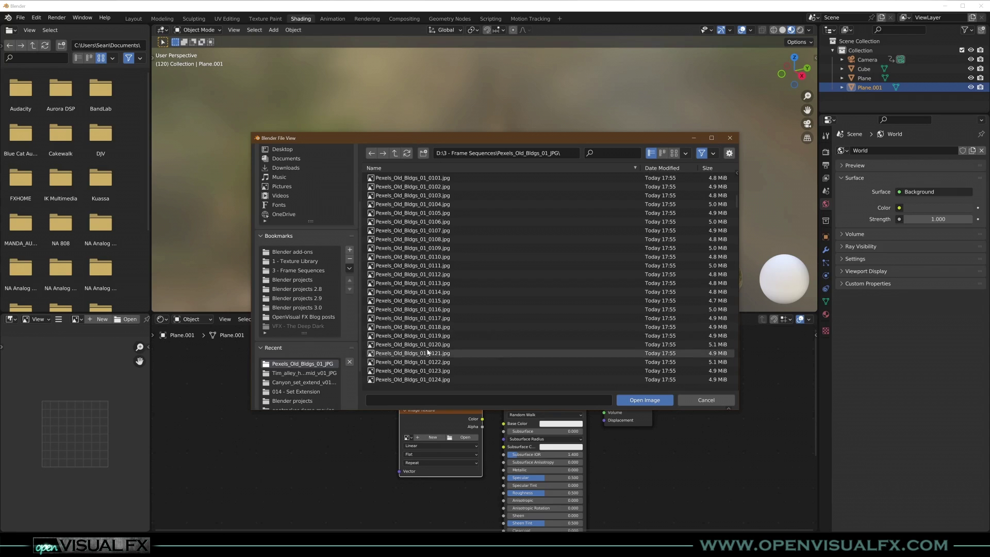
pyautogui.click(436, 344)
pyautogui.click(645, 400)
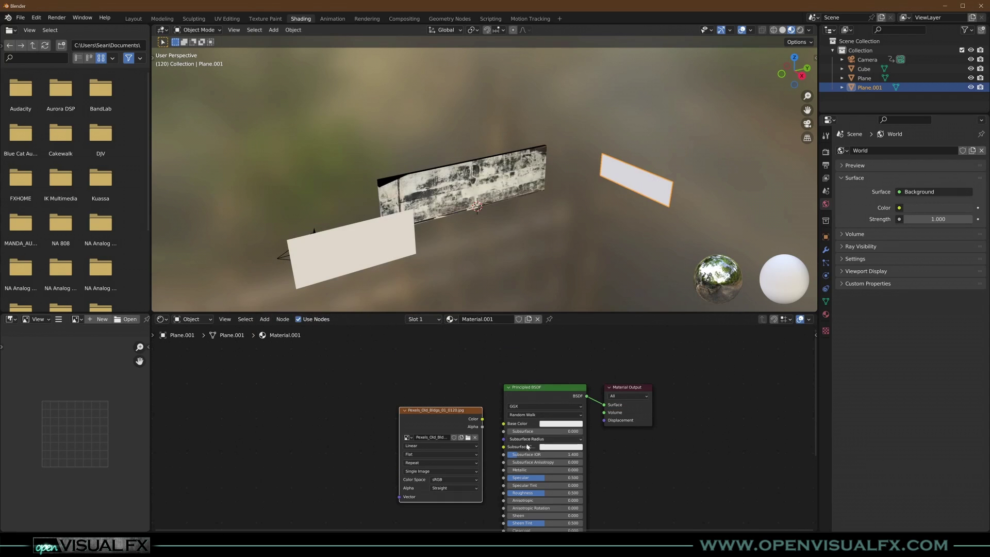
pyautogui.moveTo(444, 419); pyautogui.dragTo(503, 424)
pyautogui.scroll(2, 632, 184)
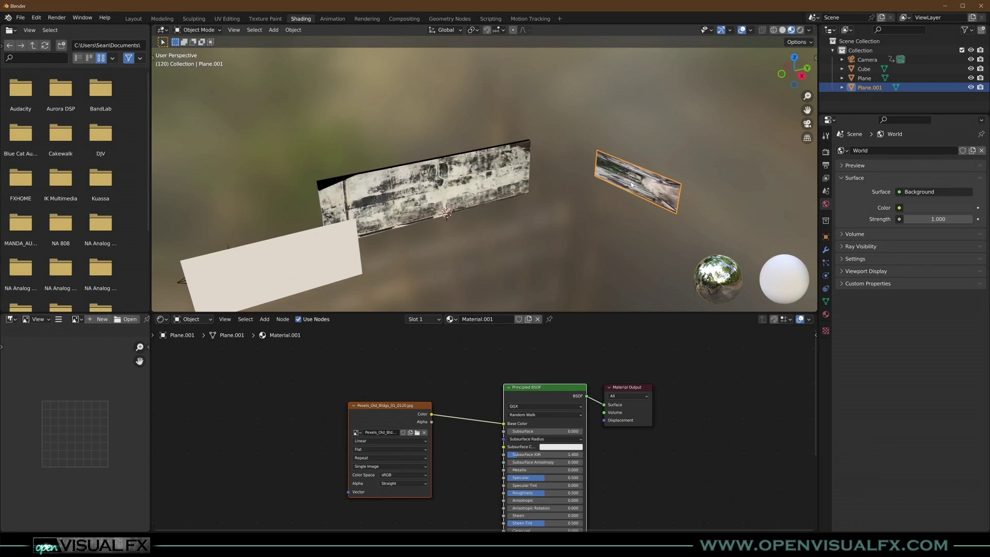
# In the UV Editing workspace, unwrap the far plane with Project from View through the camera, and return to Object Mode.
pyautogui.click(226, 19)
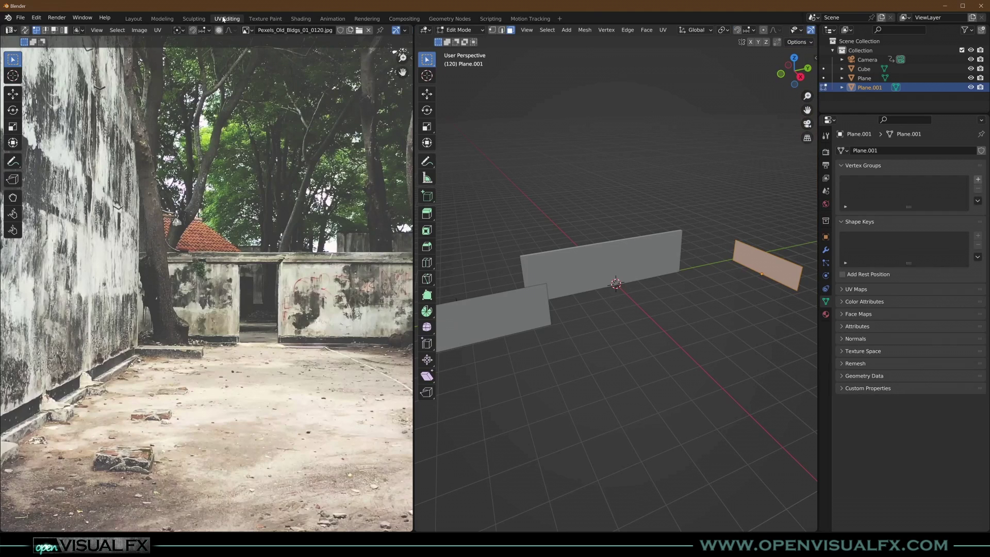
pyautogui.press('KP_0')
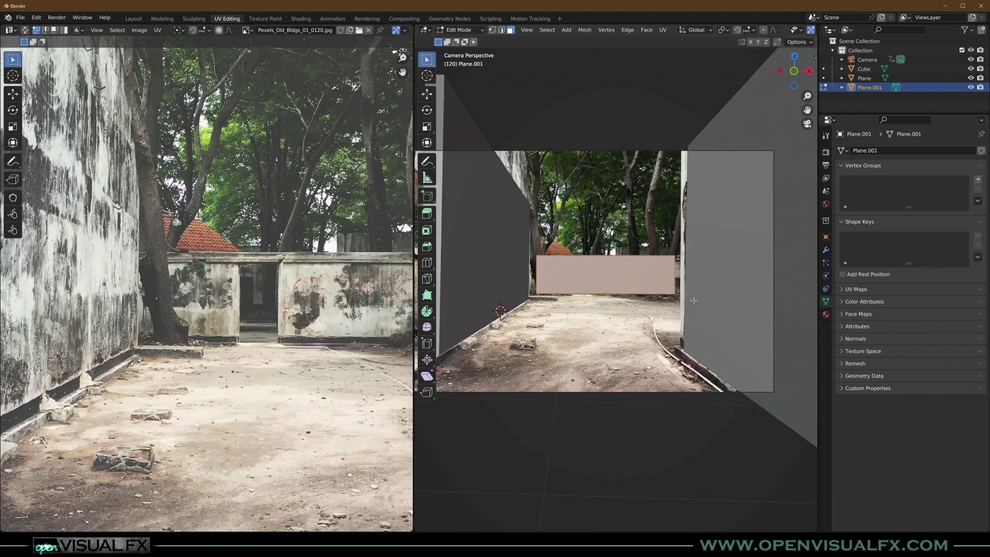
pyautogui.keyDown('shift'); pyautogui.moveTo(609, 287); pyautogui.dragTo(661, 286, button='middle'); pyautogui.keyUp('shift')
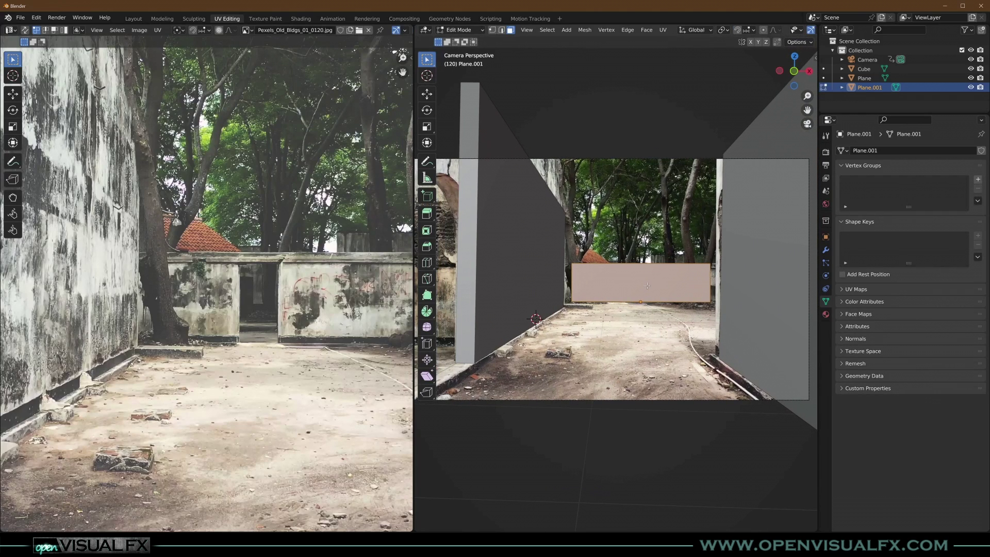
pyautogui.press('u')
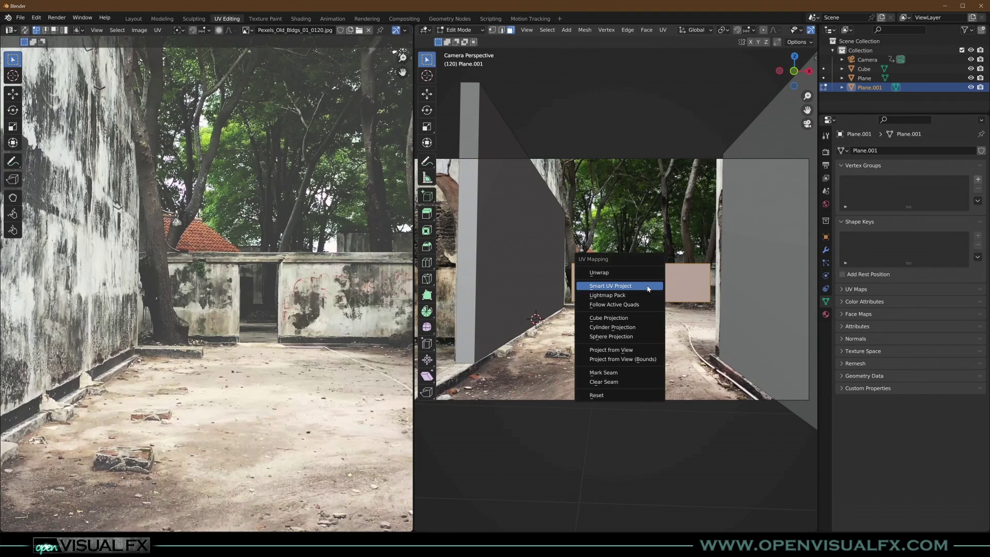
pyautogui.click(627, 354)
pyautogui.scroll(-2, 213, 310)
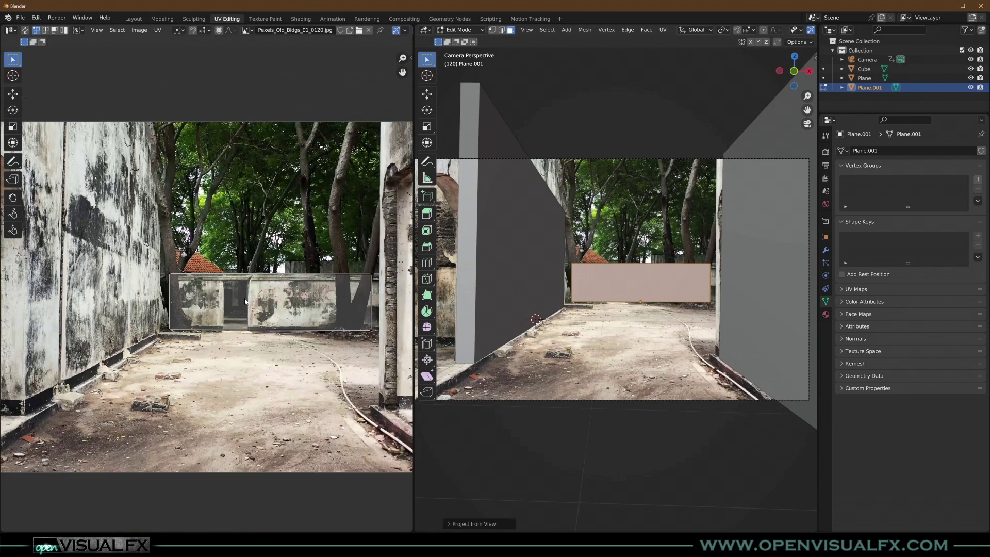
pyautogui.press('Tab')
# In the Layout workspace, show material preview and examine the projected back wall during playback and from outside the camera.
pyautogui.click(131, 19)
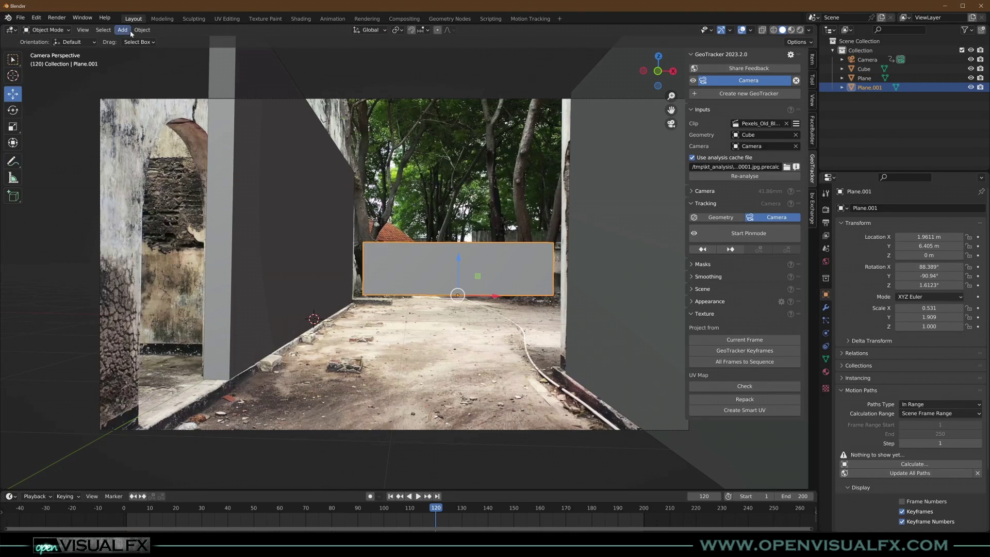
pyautogui.click(791, 30)
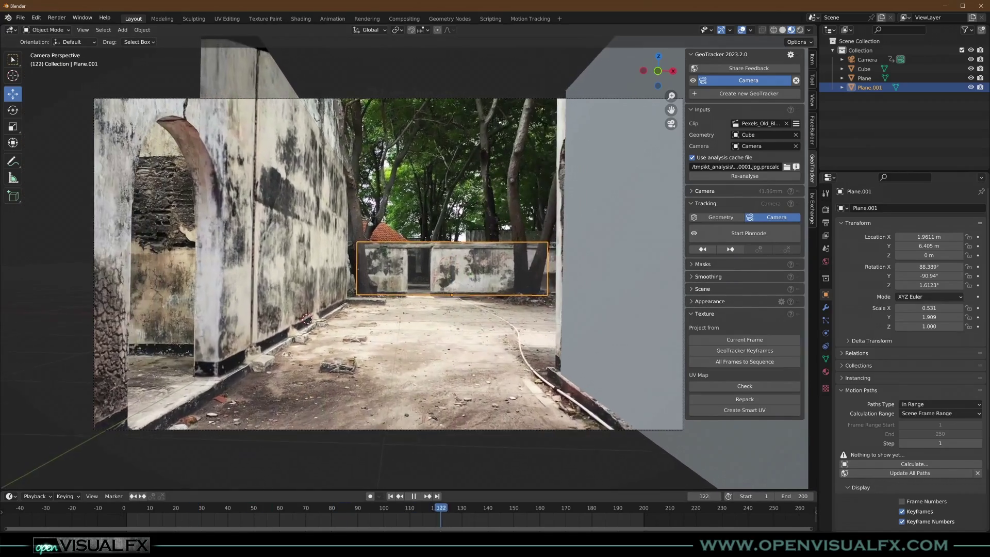
pyautogui.moveTo(464, 330); pyautogui.dragTo(370, 331, button='middle')
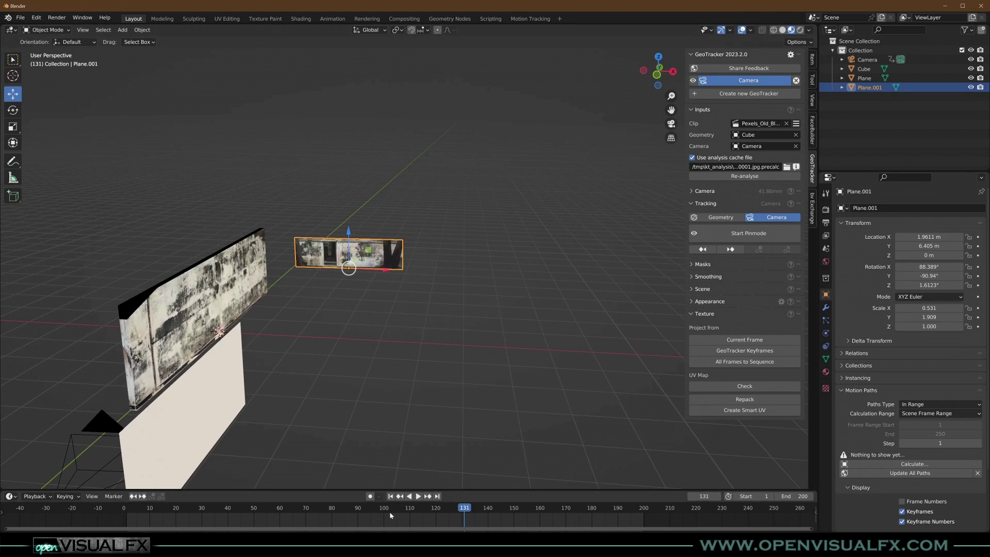
pyautogui.moveTo(134, 374); pyautogui.dragTo(122, 275, button='middle')
pyautogui.moveTo(133, 467); pyautogui.dragTo(184, 295, button='middle')
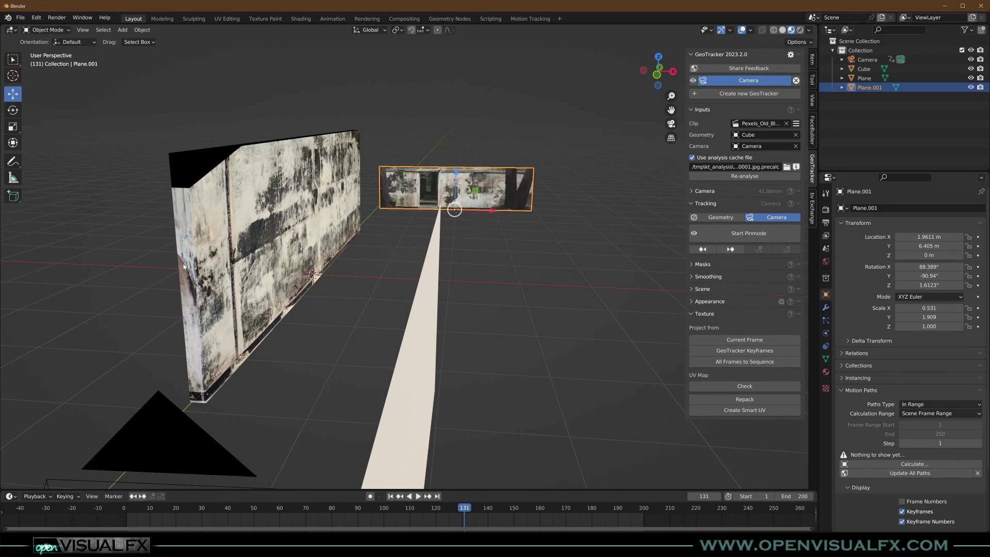
pyautogui.moveTo(337, 306); pyautogui.dragTo(442, 473, button='middle')
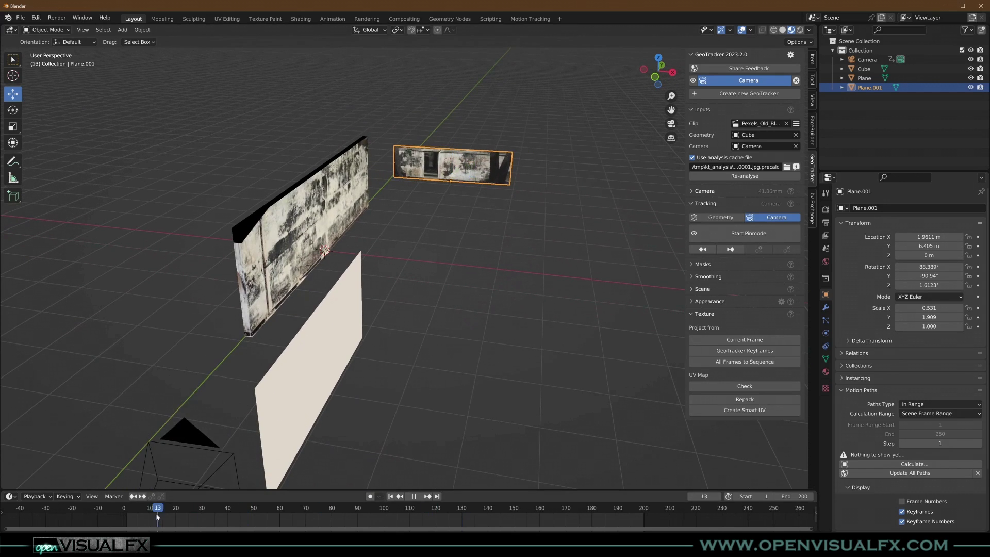
pyautogui.press('space')
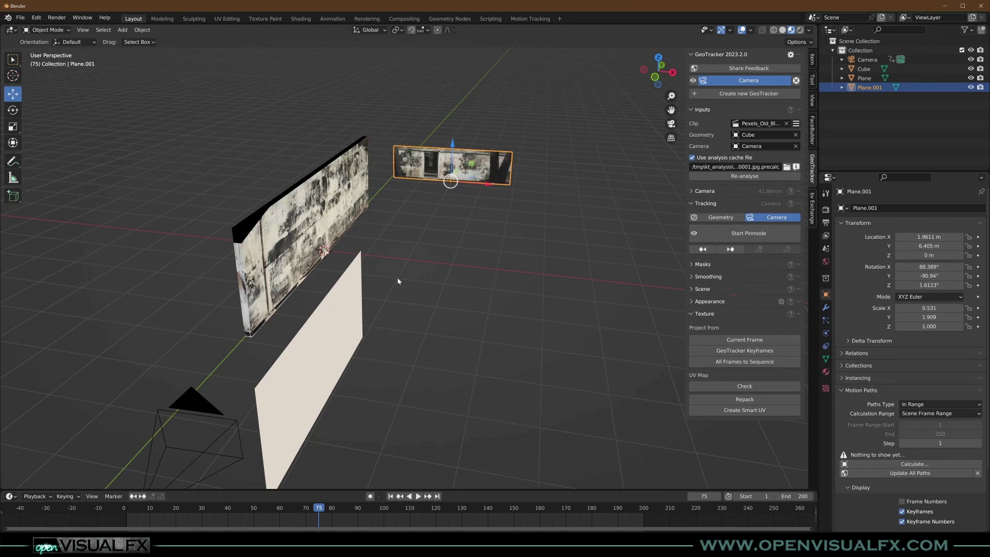
# In camera view, lower the camera background image's opacity to 0.091 and play the shot to check the projected walls against the footage.
pyautogui.press('KP_0')
pyautogui.click(866, 60)
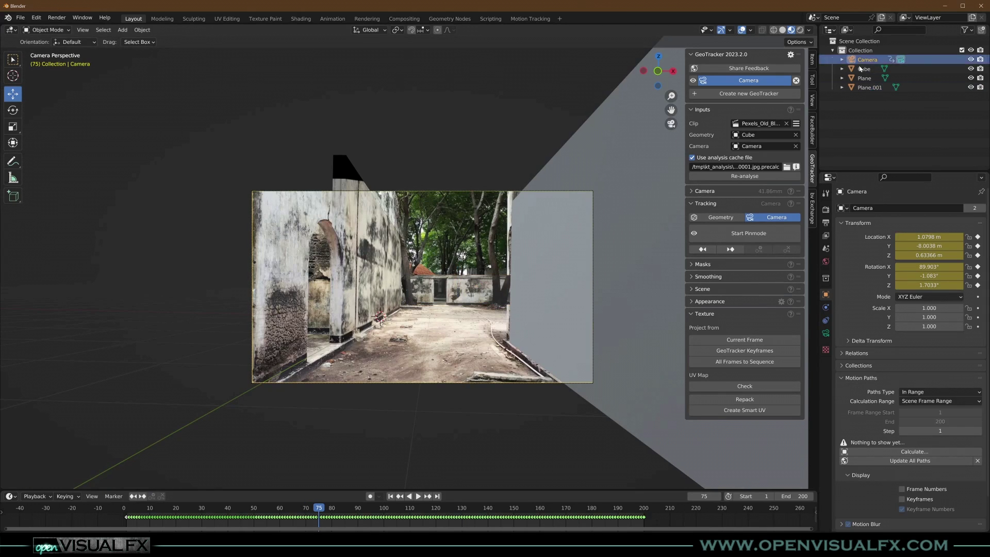
pyautogui.click(825, 333)
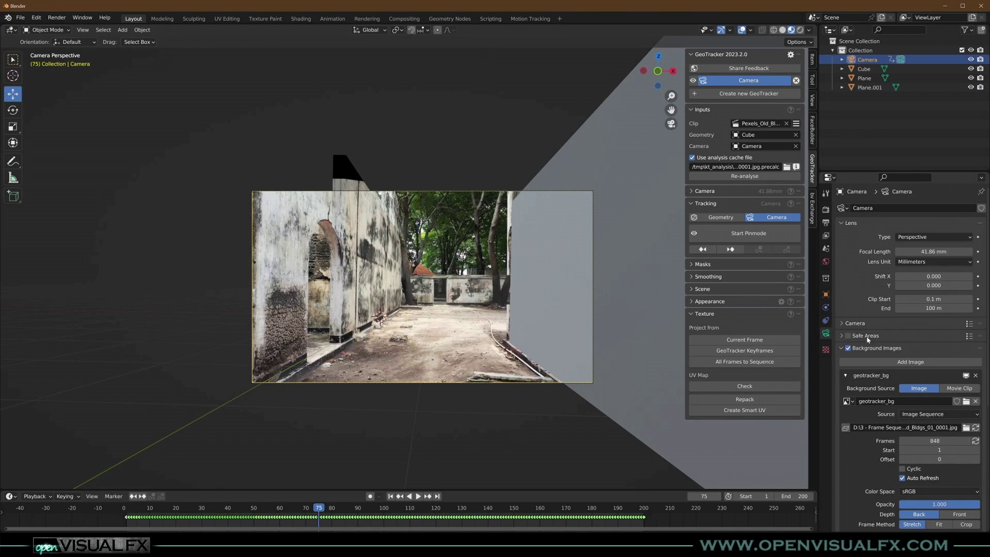
pyautogui.moveTo(957, 505); pyautogui.dragTo(885, 505)
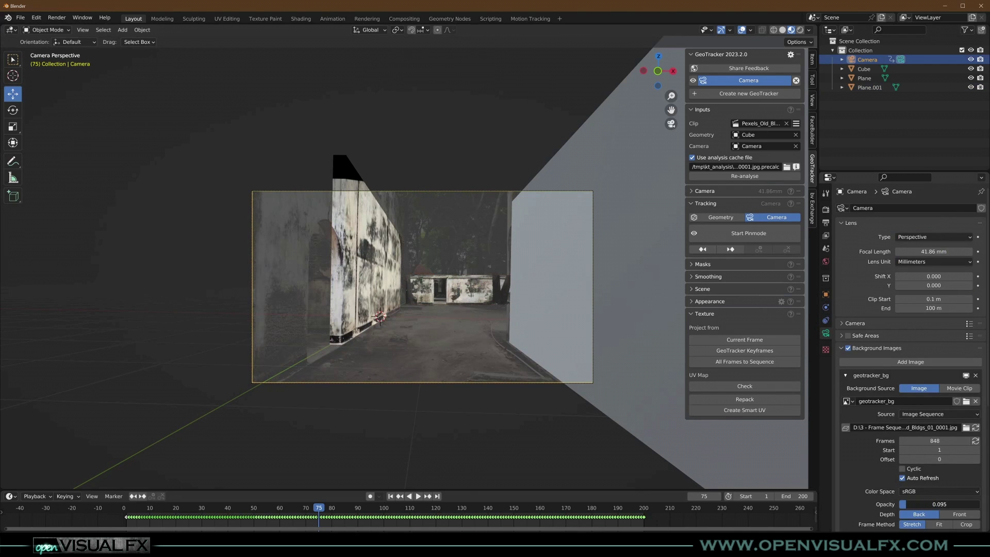
pyautogui.scroll(5, 446, 316)
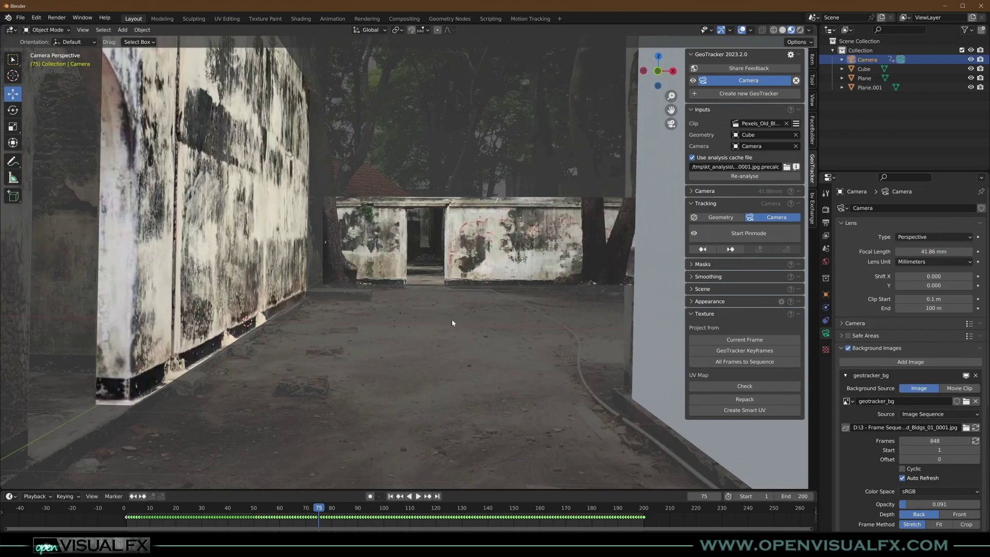
pyautogui.press('space')
pyautogui.scroll(-5, 388, 306)
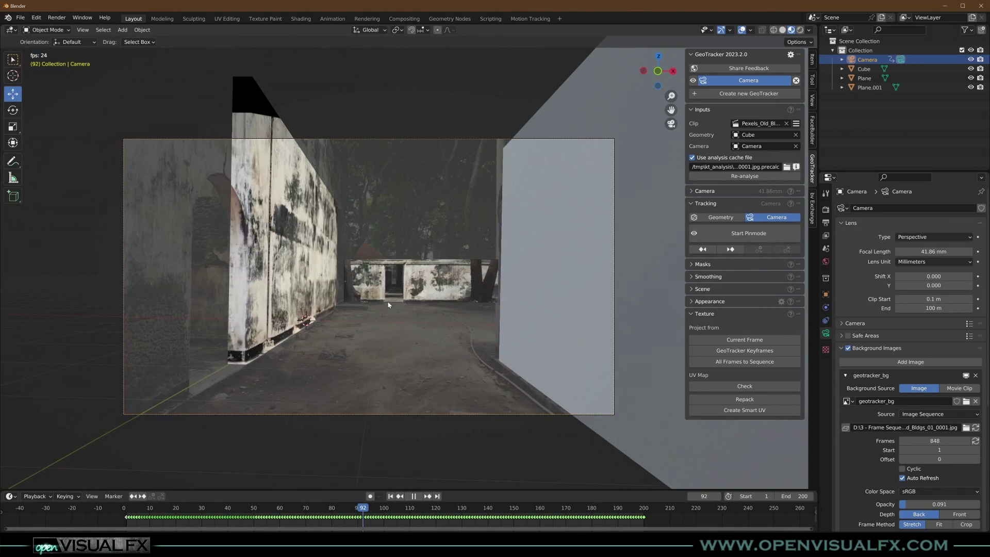
pyautogui.scroll(1, 388, 305)
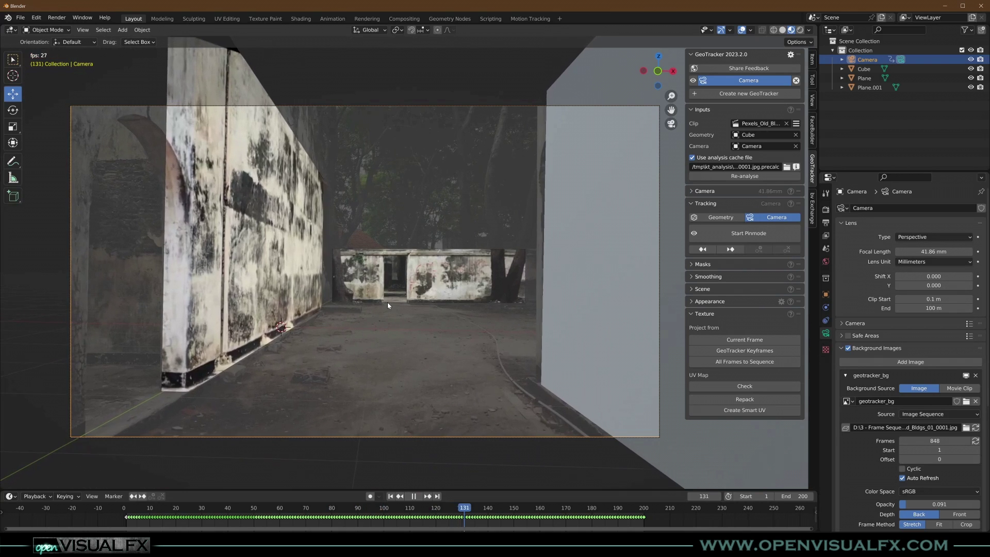